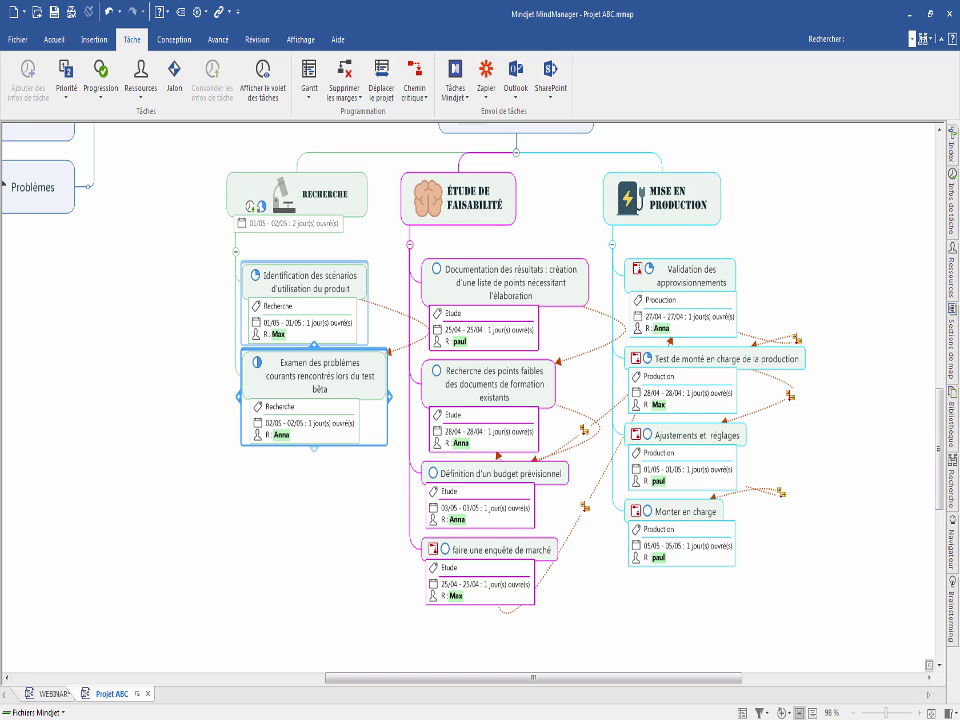
Step: Add a topic named ABCD beneath the last task of the Recherche branch
key("Return")
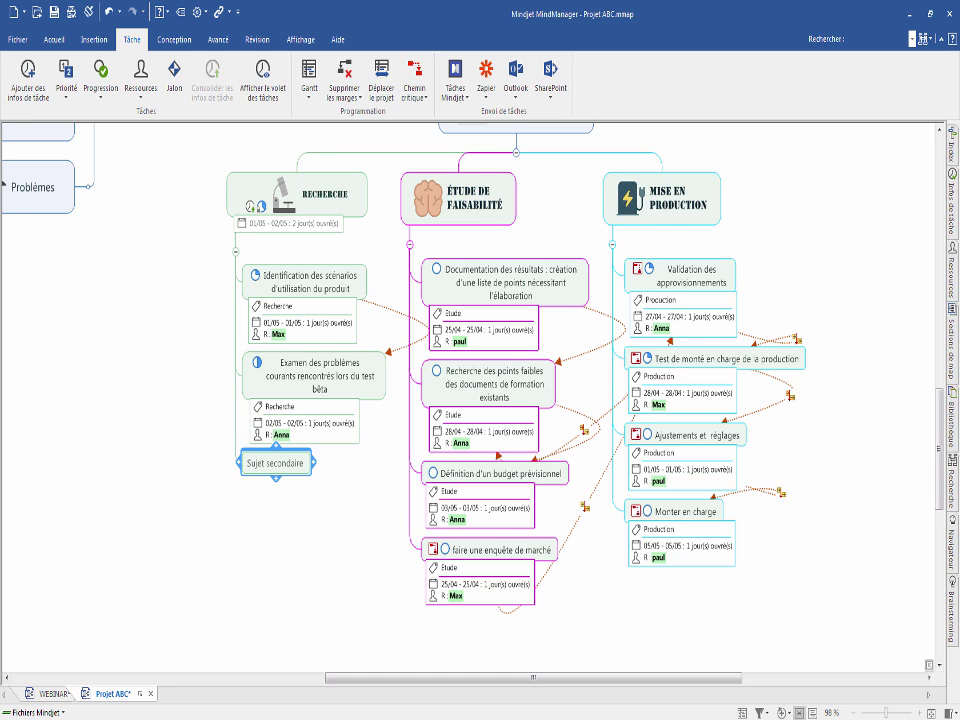
type("ABCD")
left_click(335, 500)
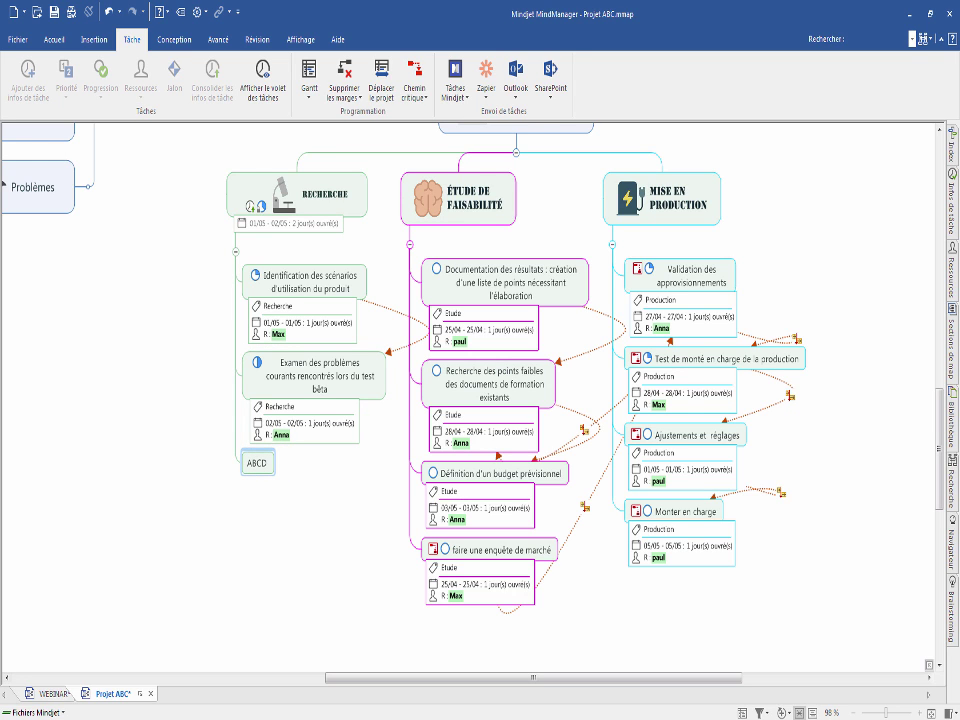
left_click(257, 463)
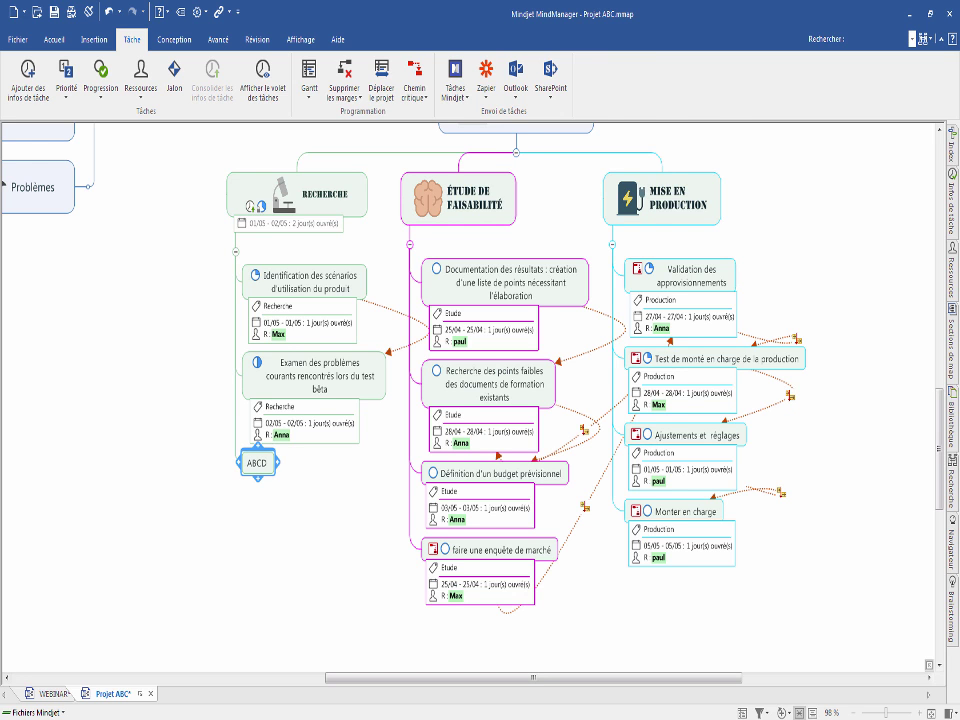
left_click(262, 78)
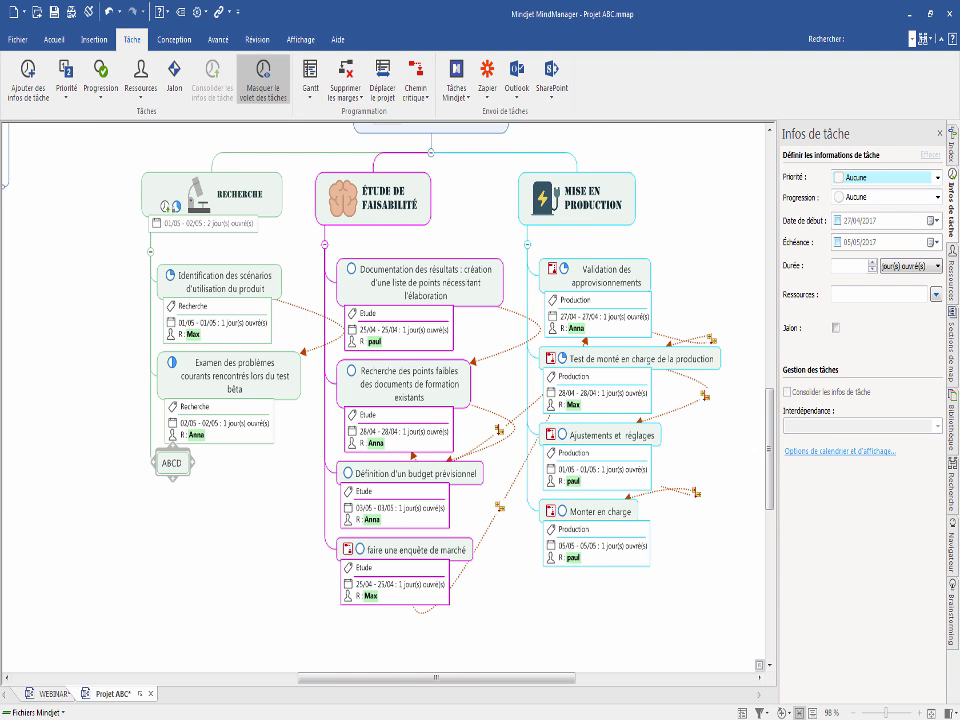
left_click(940, 133)
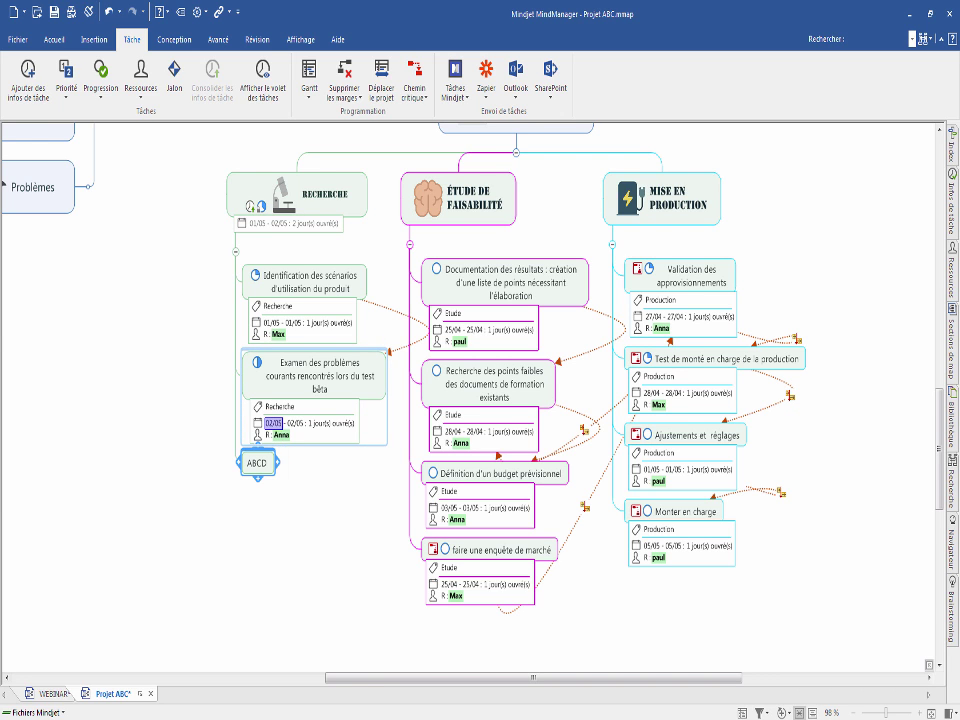
Step: Copy the 02/05 start and due dates from the "Examen des problèmes" task onto the ABCD topic
left_click(273, 424)
left_click_drag(273, 424, 258, 463)
left_click_drag(296, 424, 258, 463)
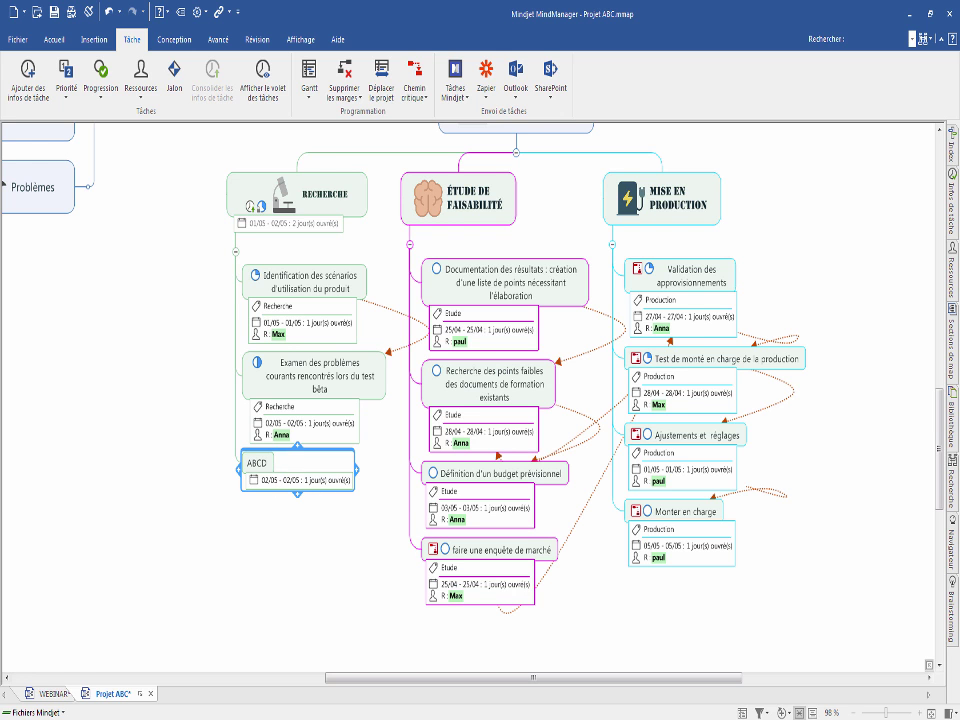
Step: Display the Gantt chart beneath the map and bring the ABCD task's bar into view
left_click(309, 74)
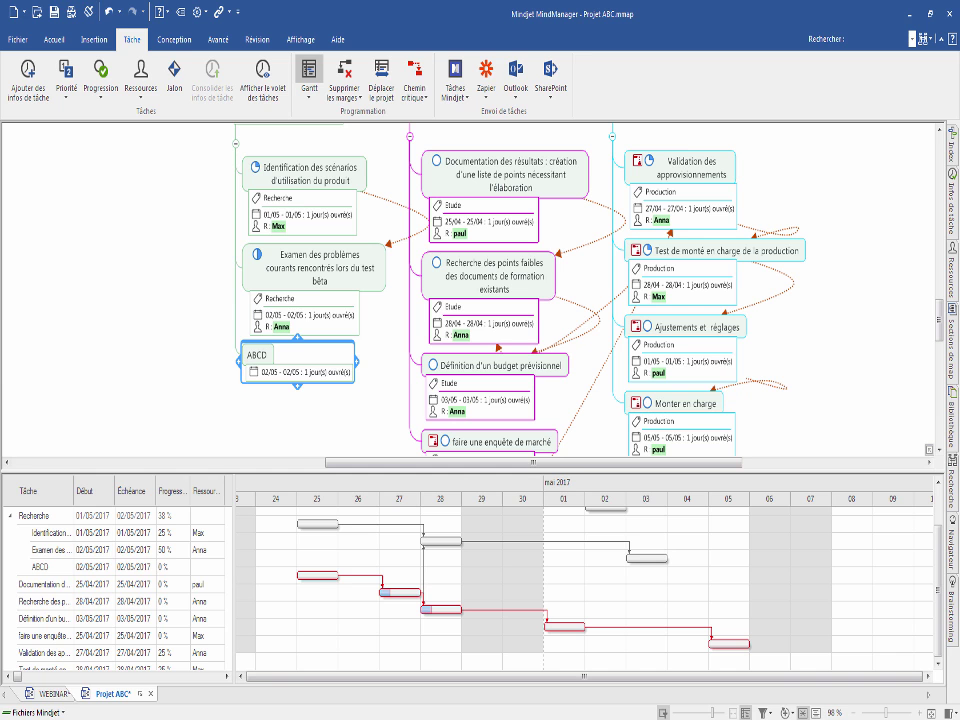
left_click(256, 355)
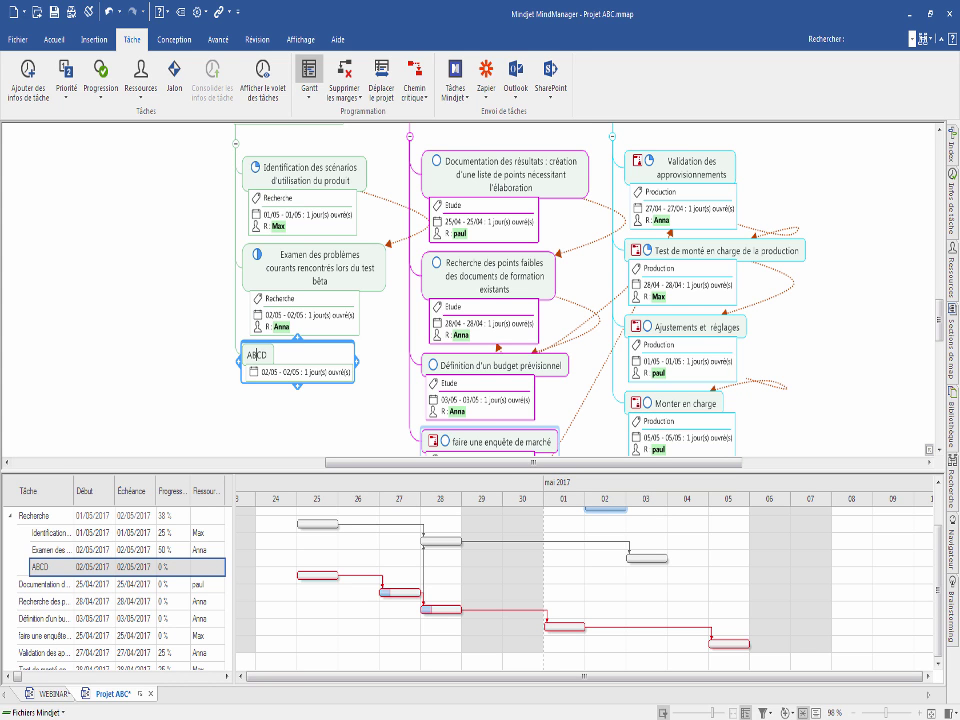
left_click_drag(938, 590, 938, 576)
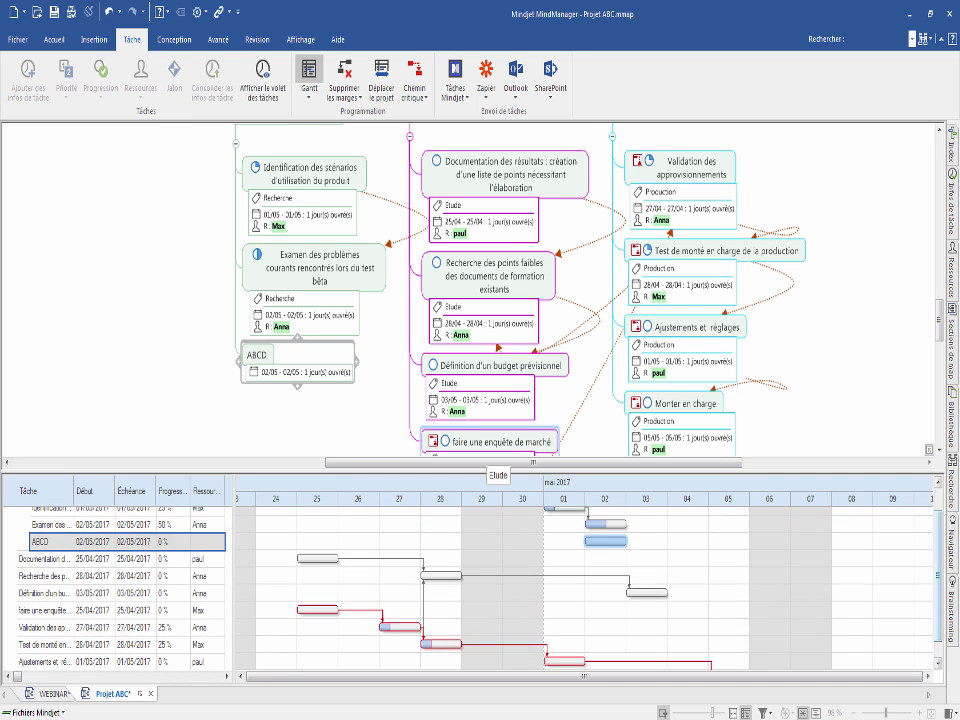
left_click(760, 560)
left_click(258, 355)
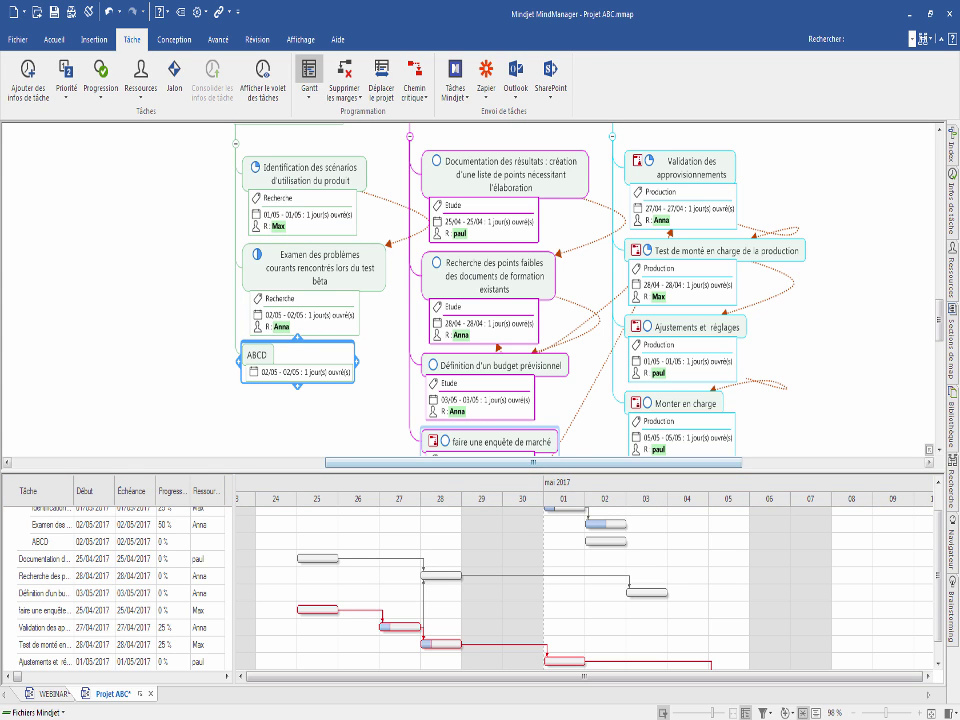
left_click(599, 541)
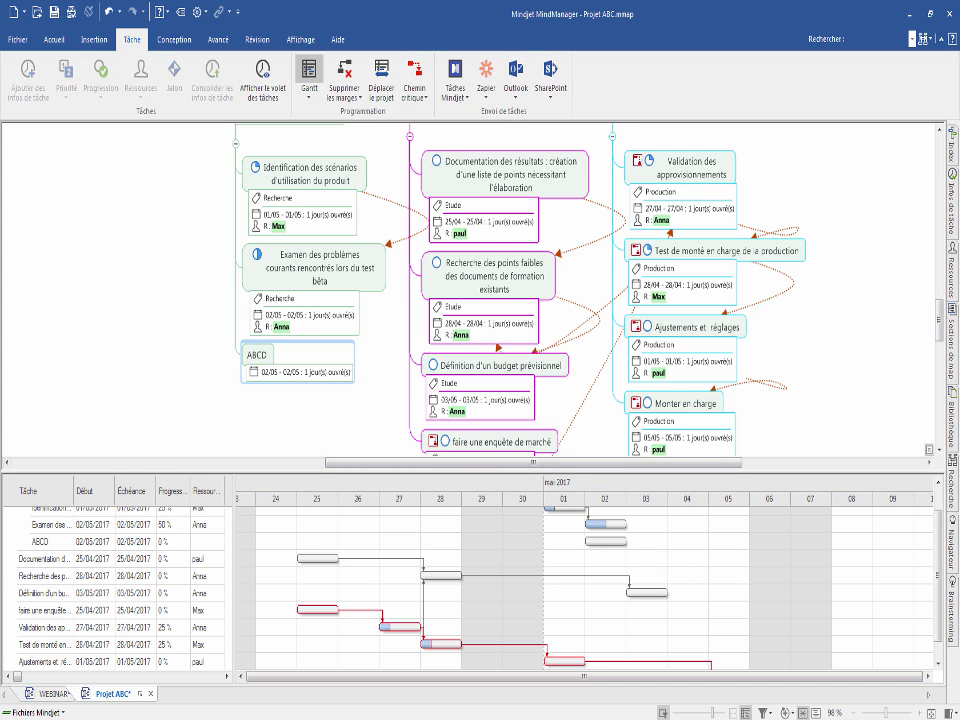
Step: Fill the ABCD topic with bright green so its Gantt bar takes the same colour
left_click(258, 355)
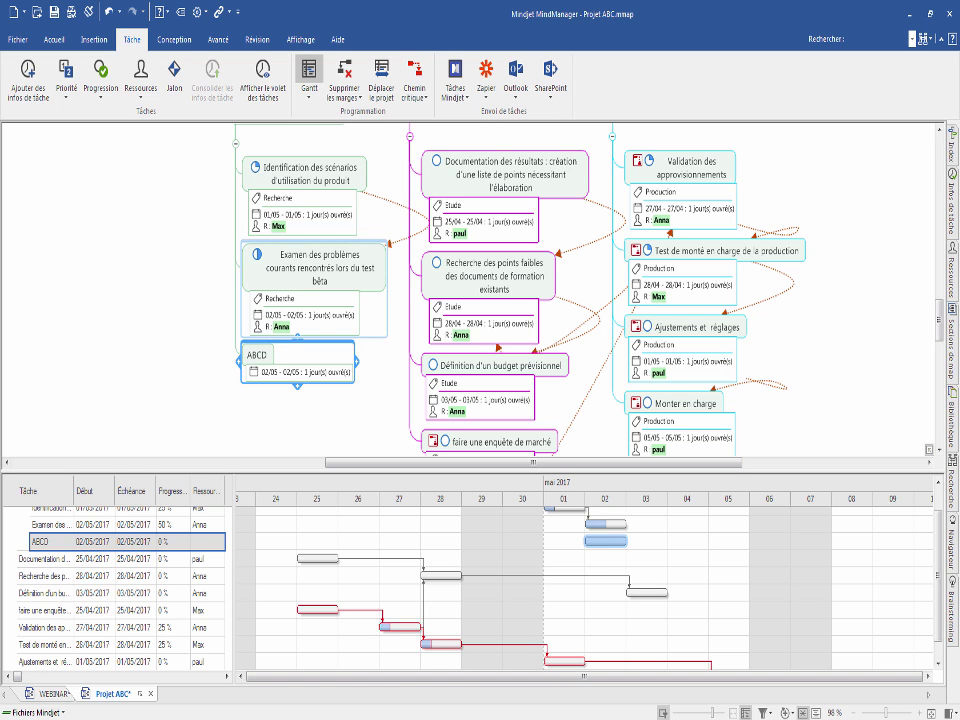
left_click(174, 40)
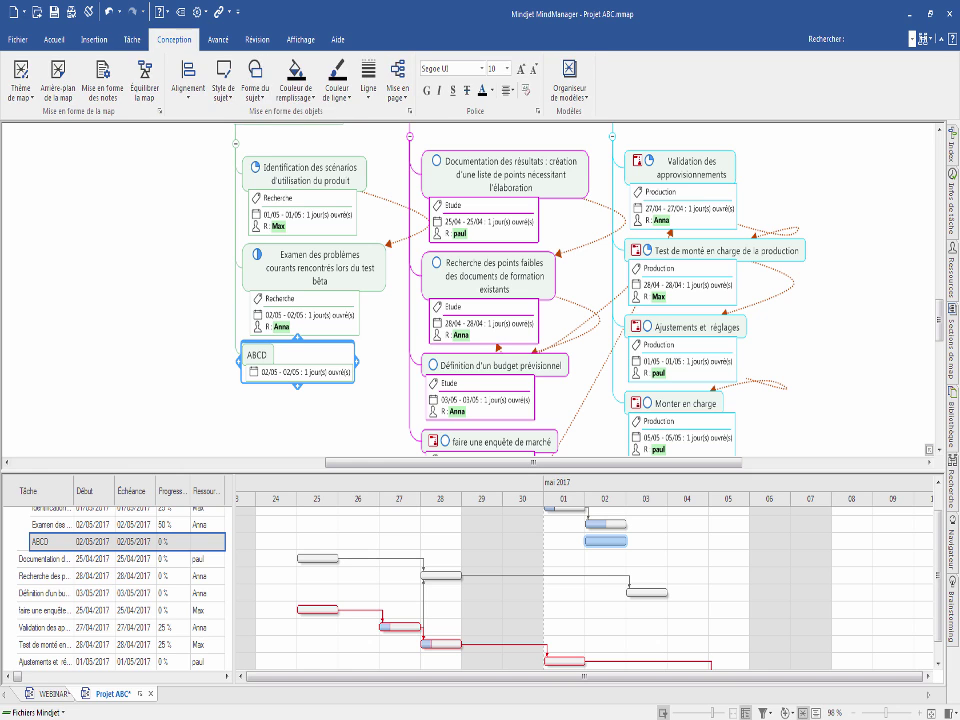
left_click(296, 90)
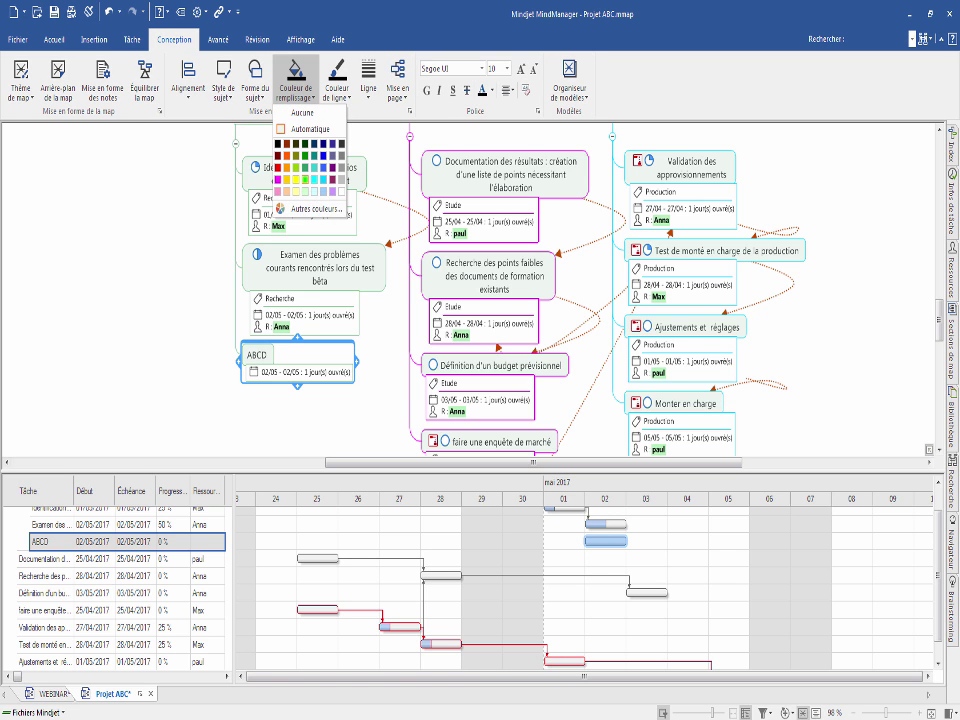
left_click(297, 179)
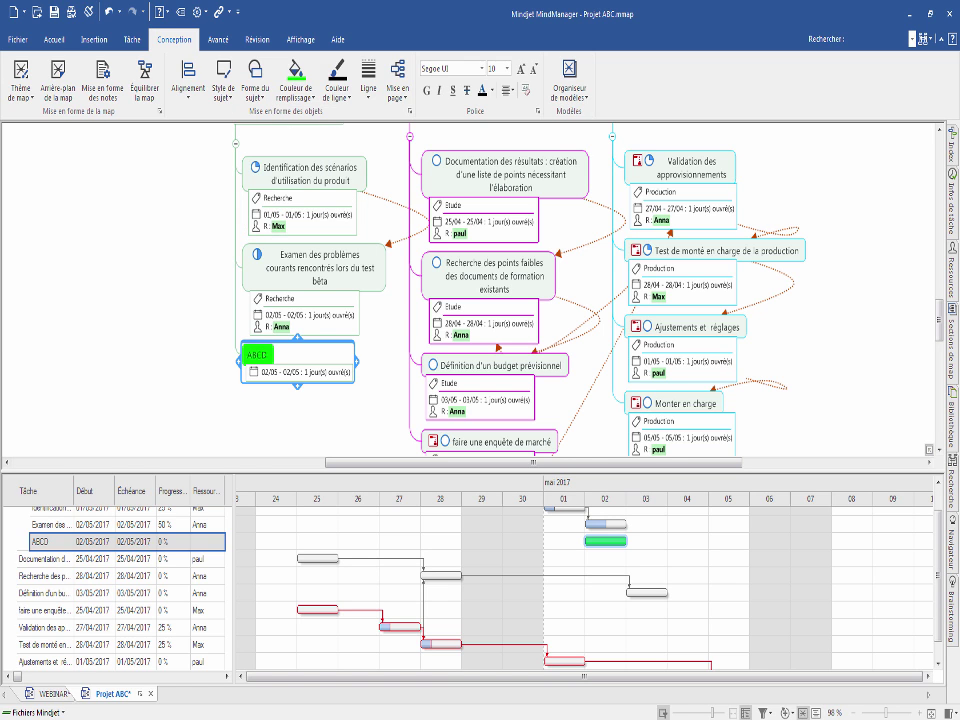
left_click(330, 420)
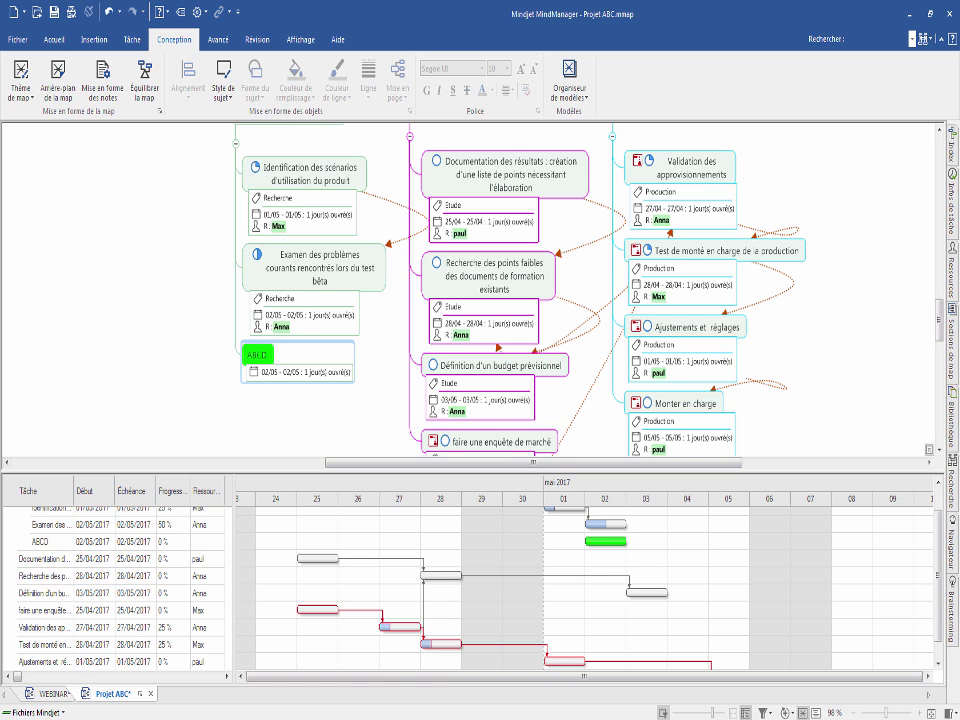
Step: Enlarge the Gantt pane so that all project tasks fit, and shrink the map view above it
mouse_move(601, 541)
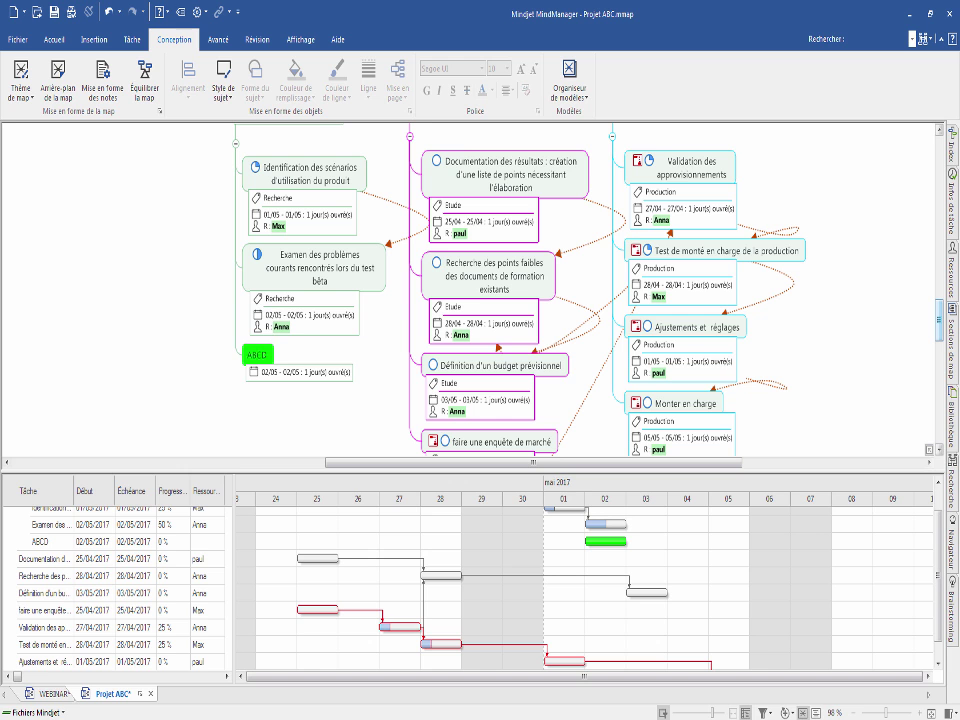
left_click_drag(530, 467, 530, 352)
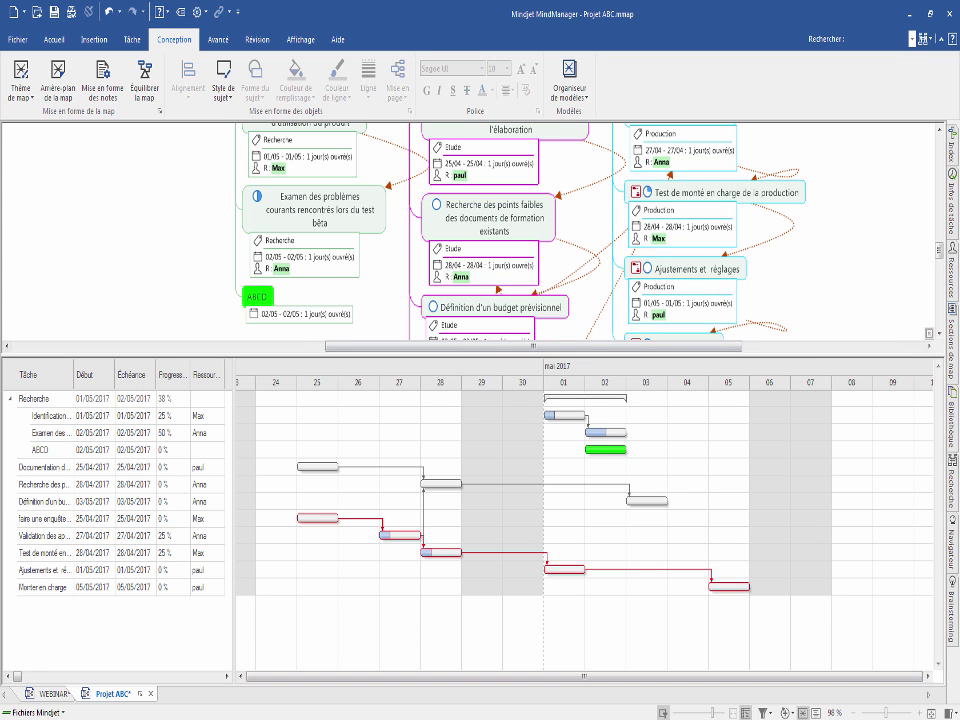
scroll(468, 232, "down", 5)
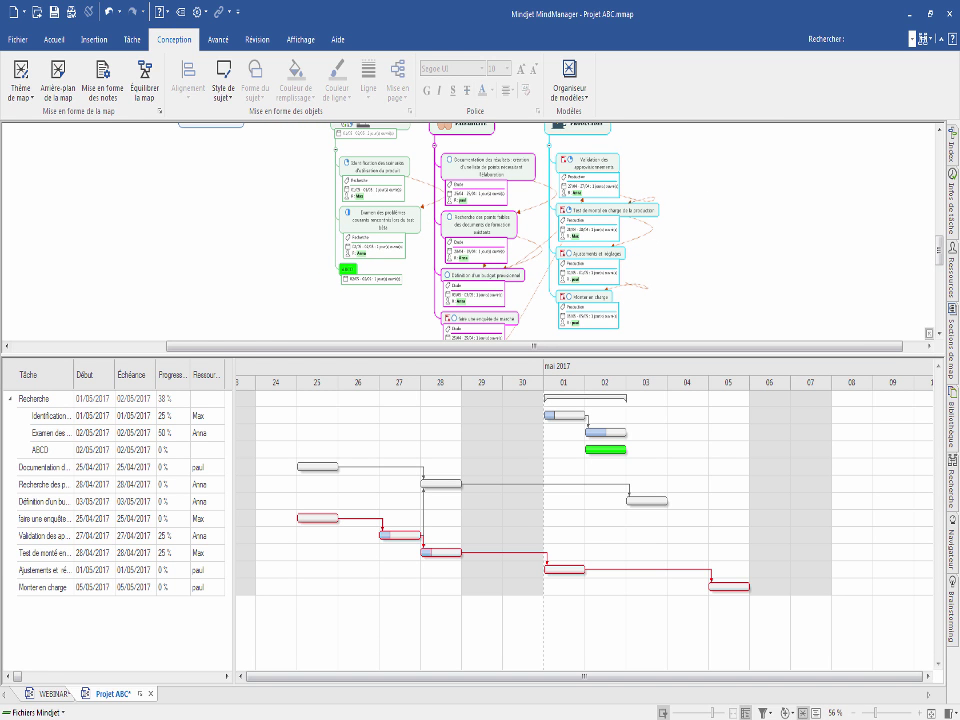
mouse_move(647, 501)
scroll(456, 334, "up", 1)
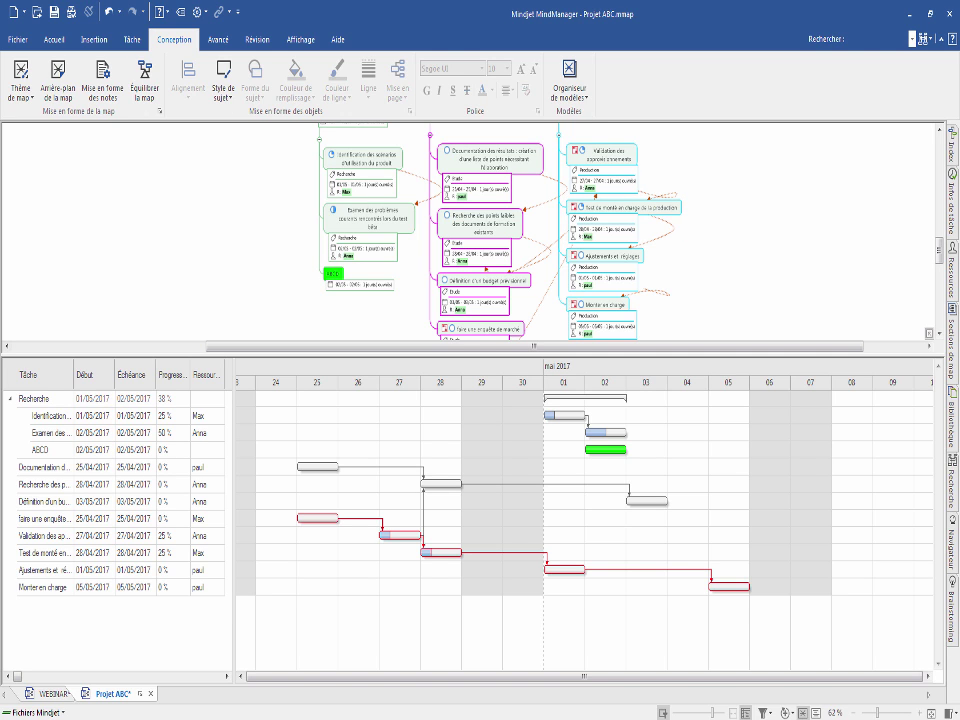
mouse_move(736, 587)
Step: Fill the Recherche topic with orange to colour its summary bar in the Gantt chart
scroll(470, 230, "up", 3)
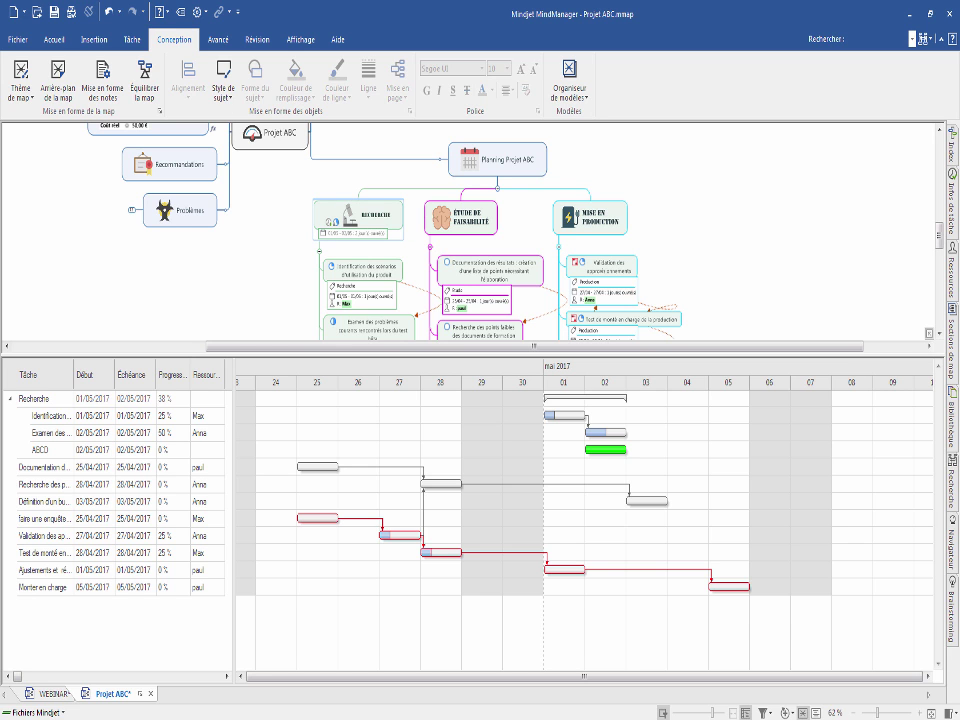
left_click(360, 214)
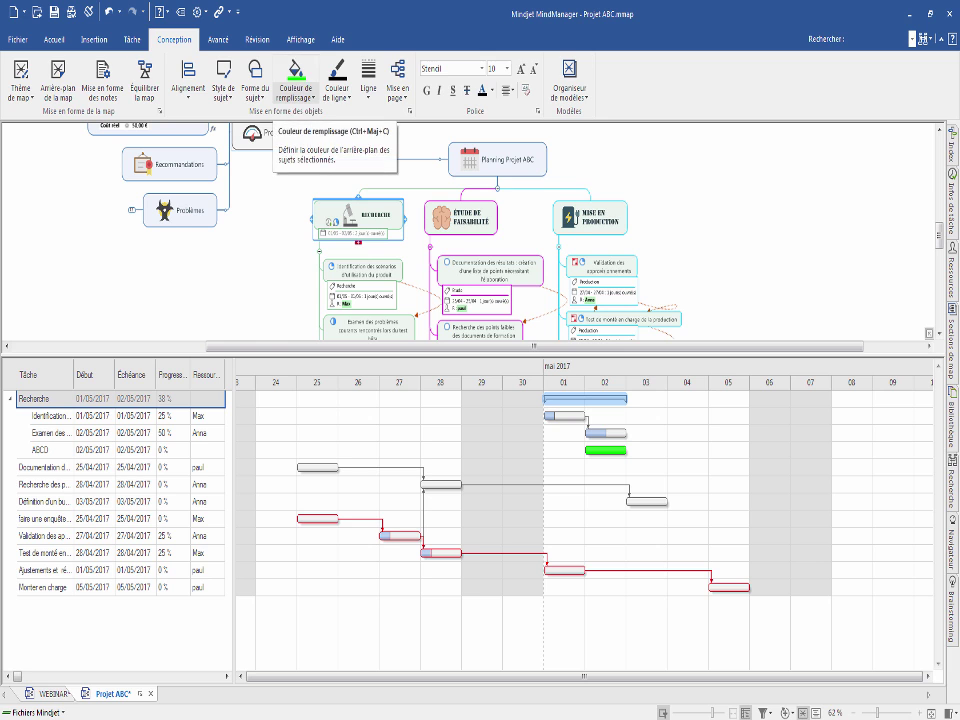
left_click(296, 80)
left_click(287, 155)
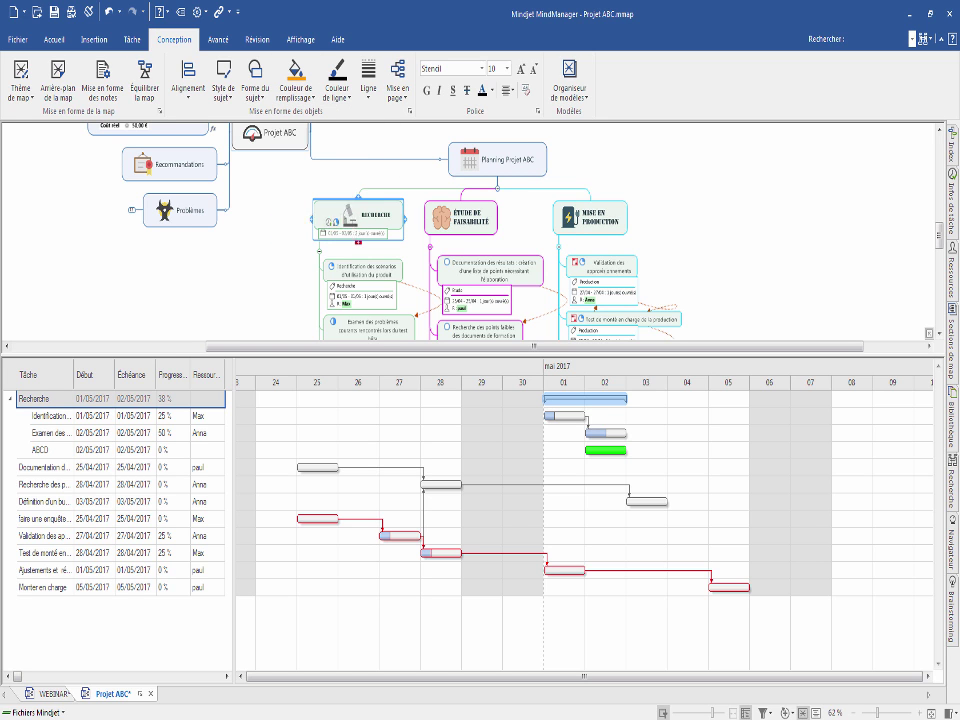
Step: Turn on task info roll-up for the Étude de faisabilité topic and fill it with orange
left_click(463, 217)
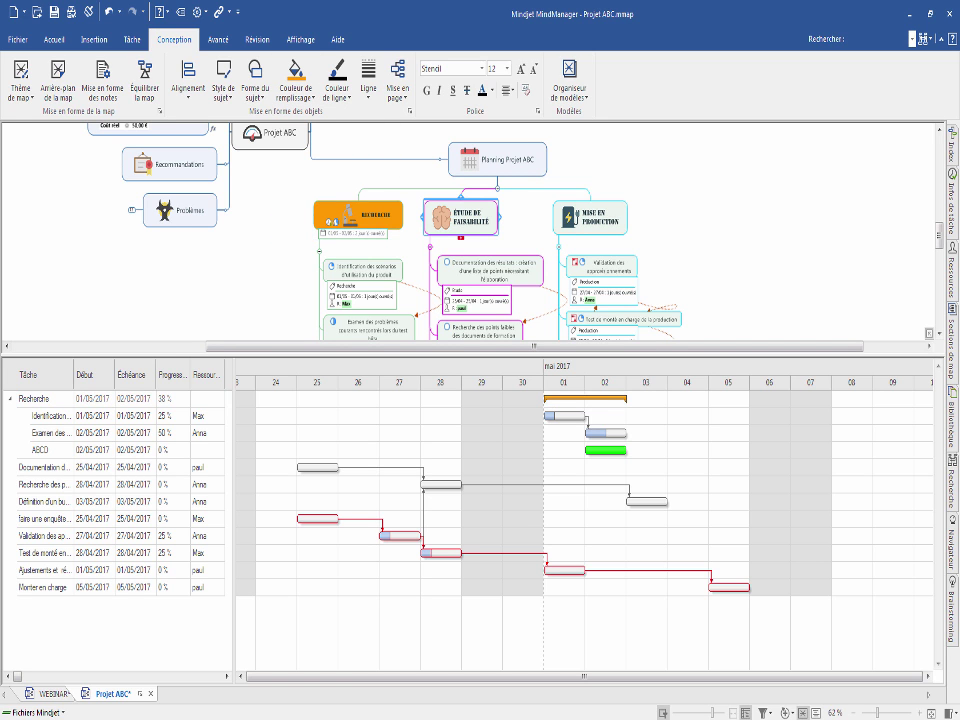
scroll(480, 257, "down", 3)
scroll(400, 230, "up", 3)
left_click(952, 205)
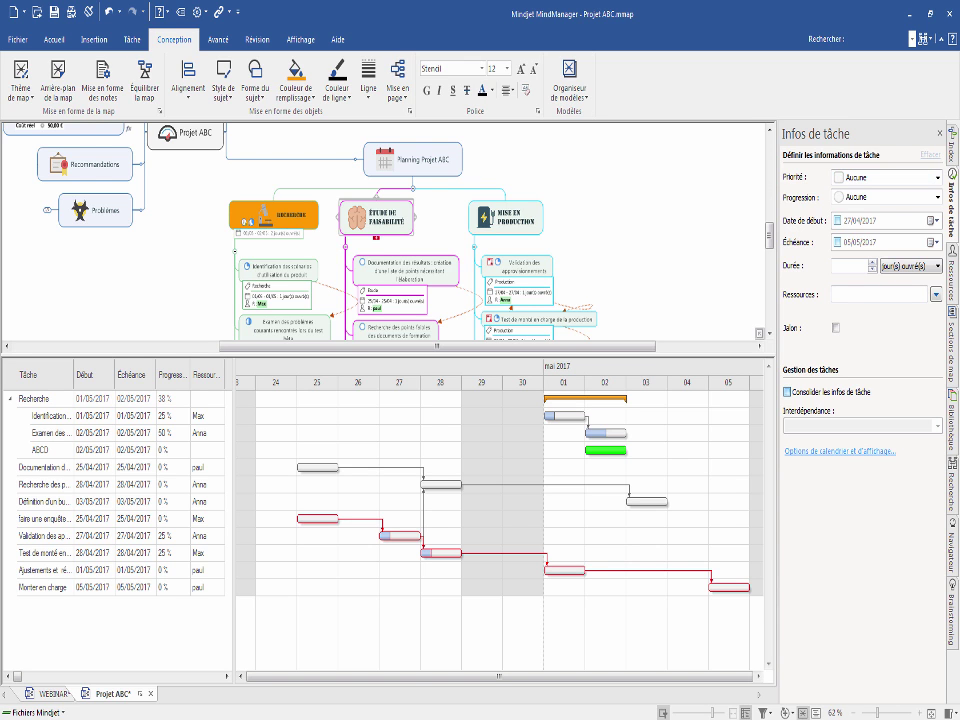
left_click(787, 392)
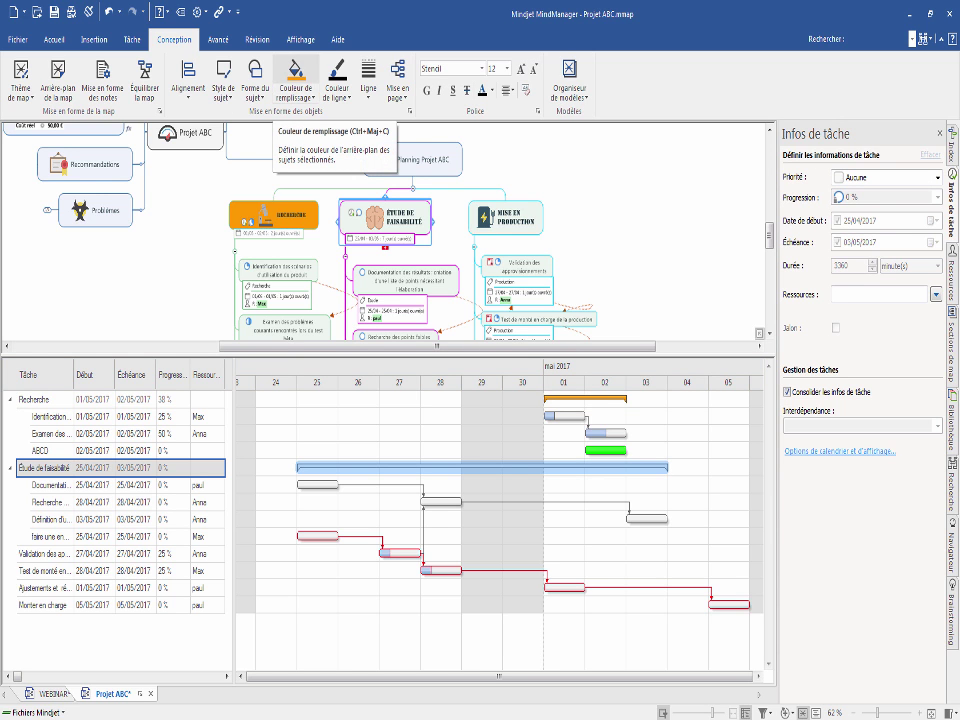
left_click(296, 70)
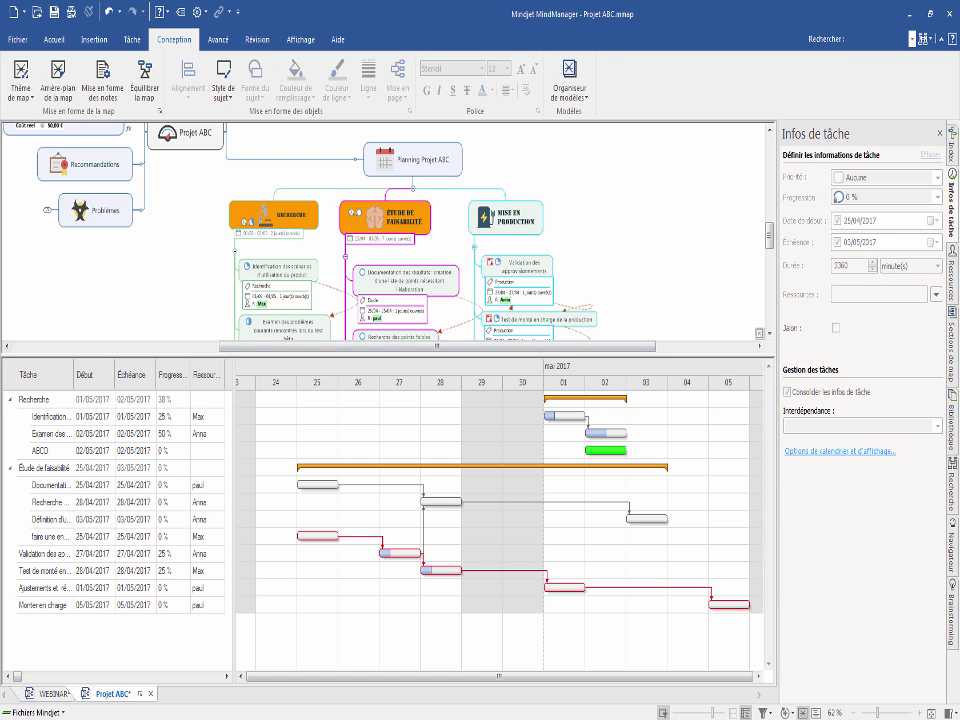
Step: Set the progress of the "Documentation des résultats" task under Étude de faisabilité to 50 %
scroll(321, 195, "up", 6)
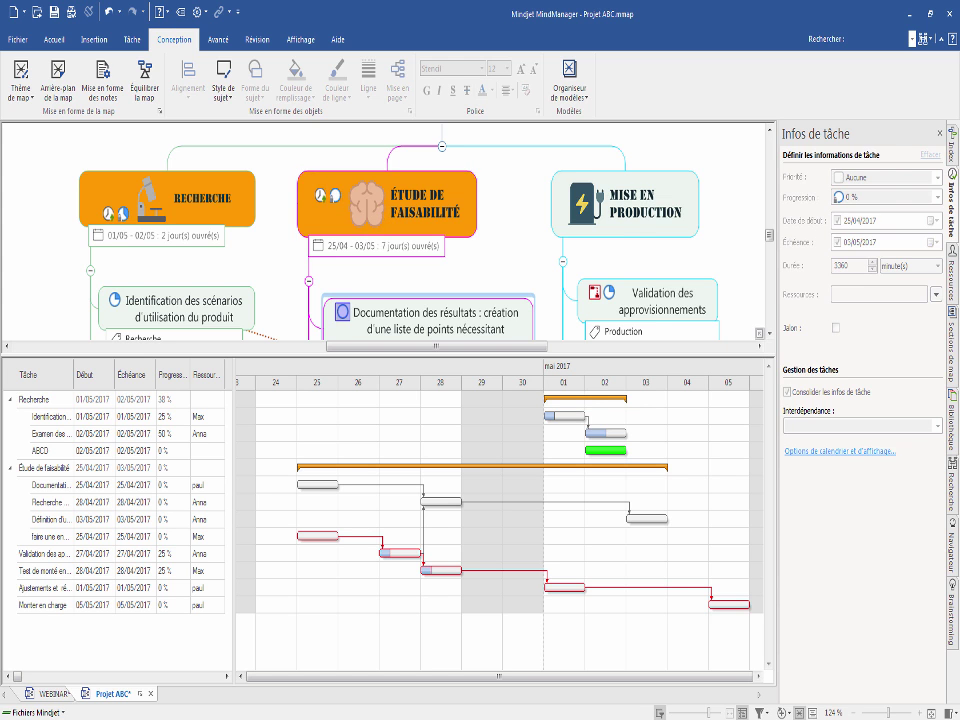
left_click(343, 313)
left_click(510, 160)
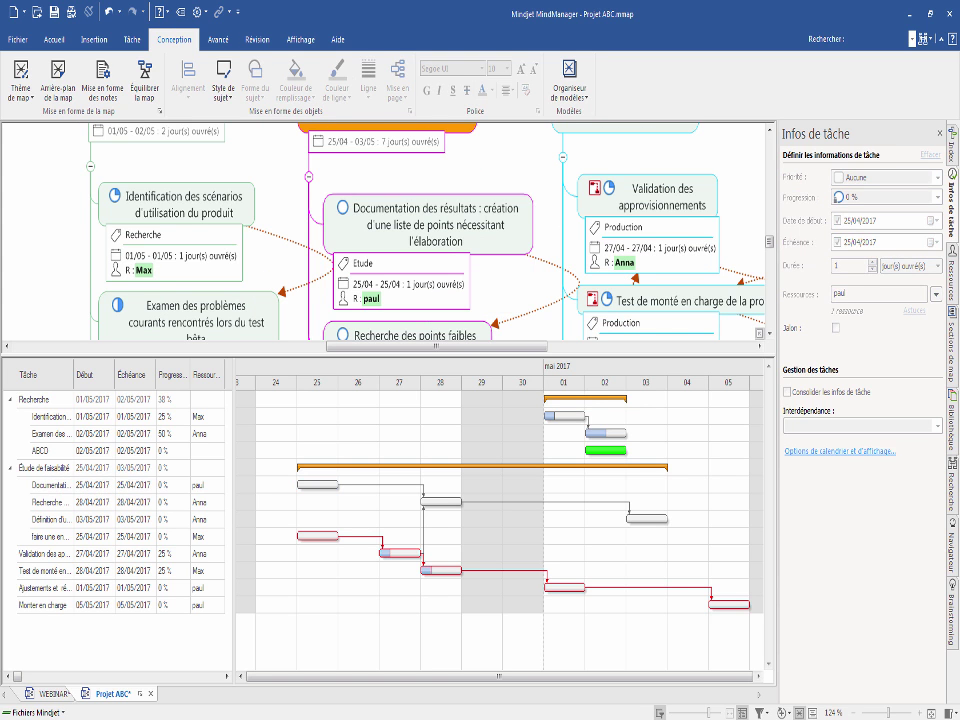
scroll(510, 160, "up", 2)
left_click(343, 319)
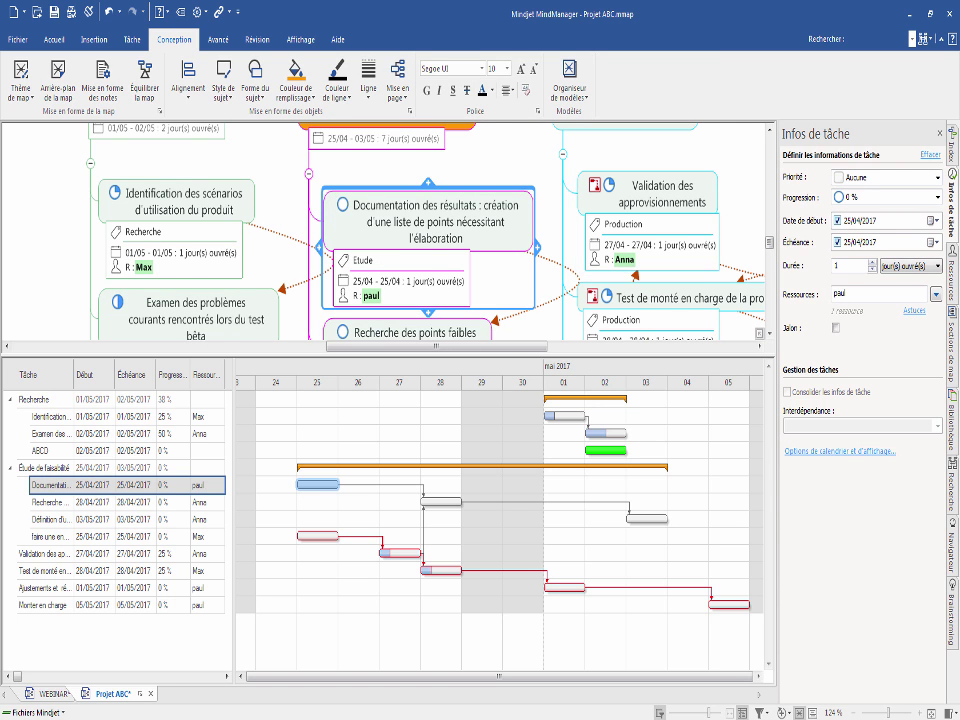
scroll(530, 220, "up", 2)
left_click(530, 220)
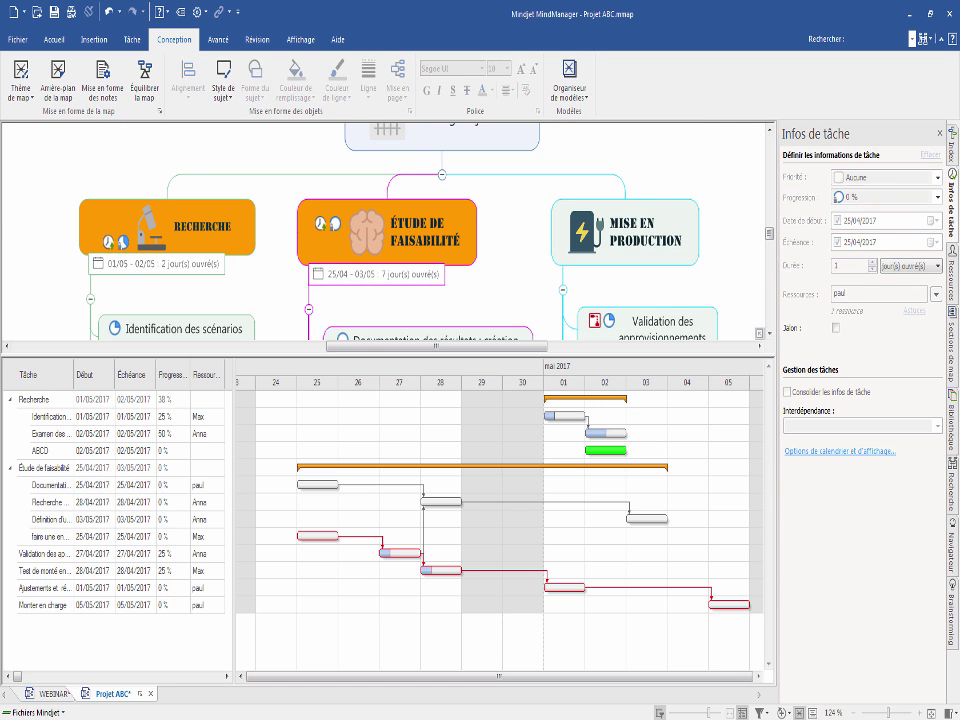
scroll(530, 220, "down", 2)
left_click(350, 319)
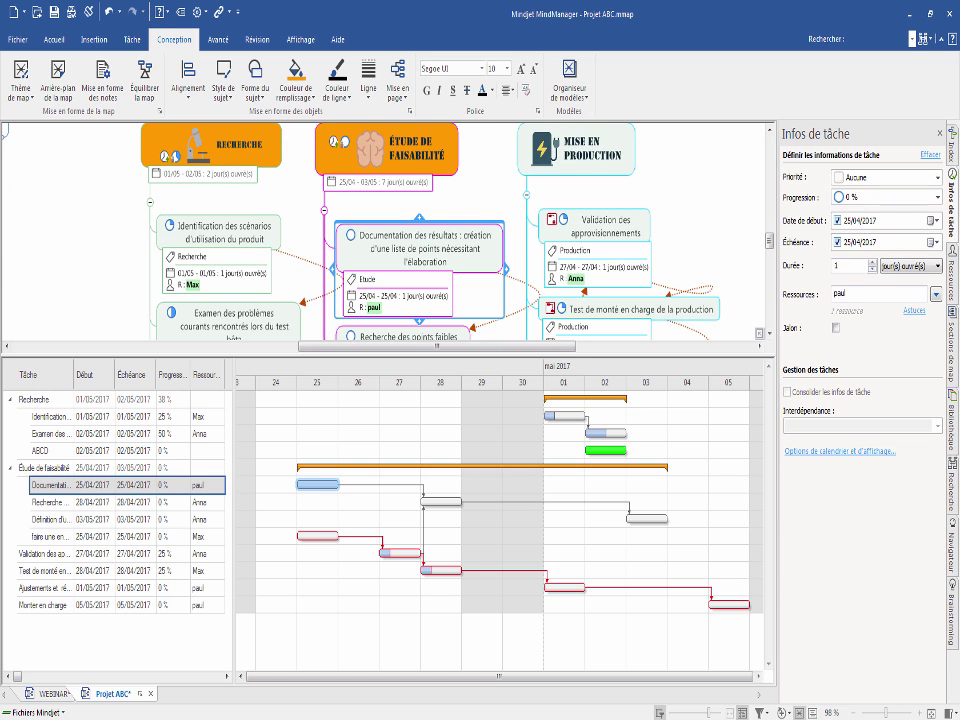
left_click(350, 235)
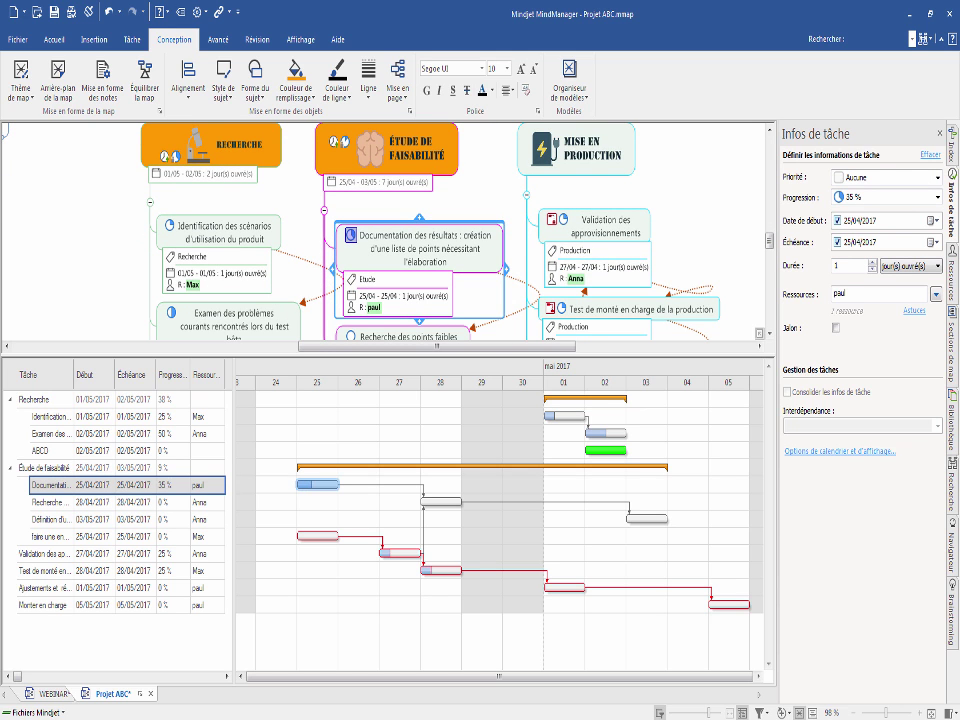
left_click(350, 235)
Step: Move the green ABCD bar in the Gantt chart to 04/05/2017
scroll(388, 230, "down", 3)
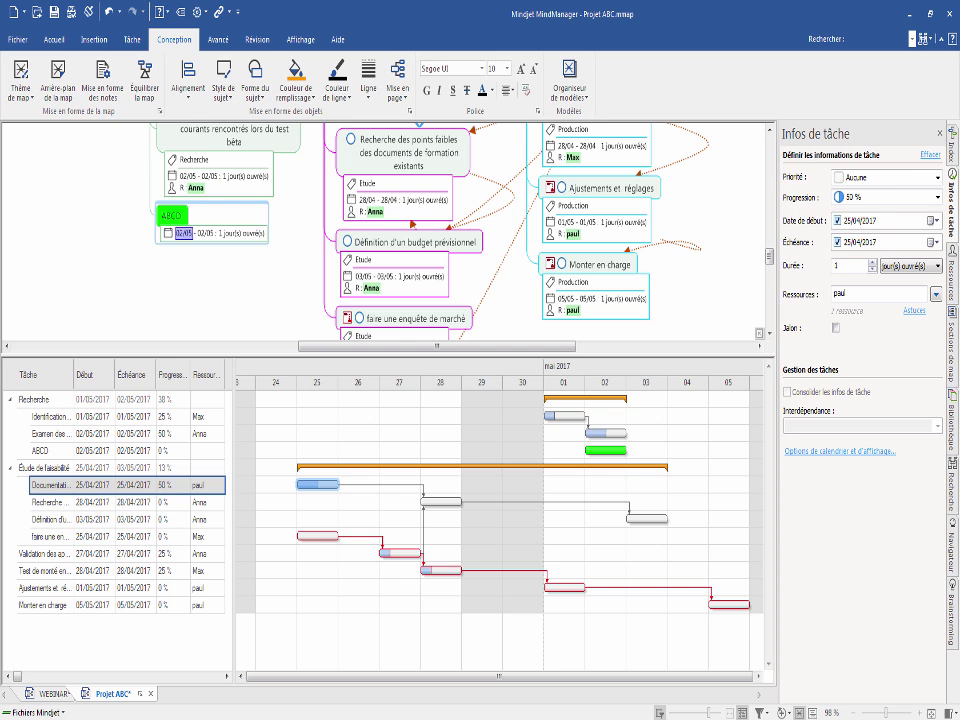
left_click(606, 450)
left_click_drag(606, 450, 690, 450)
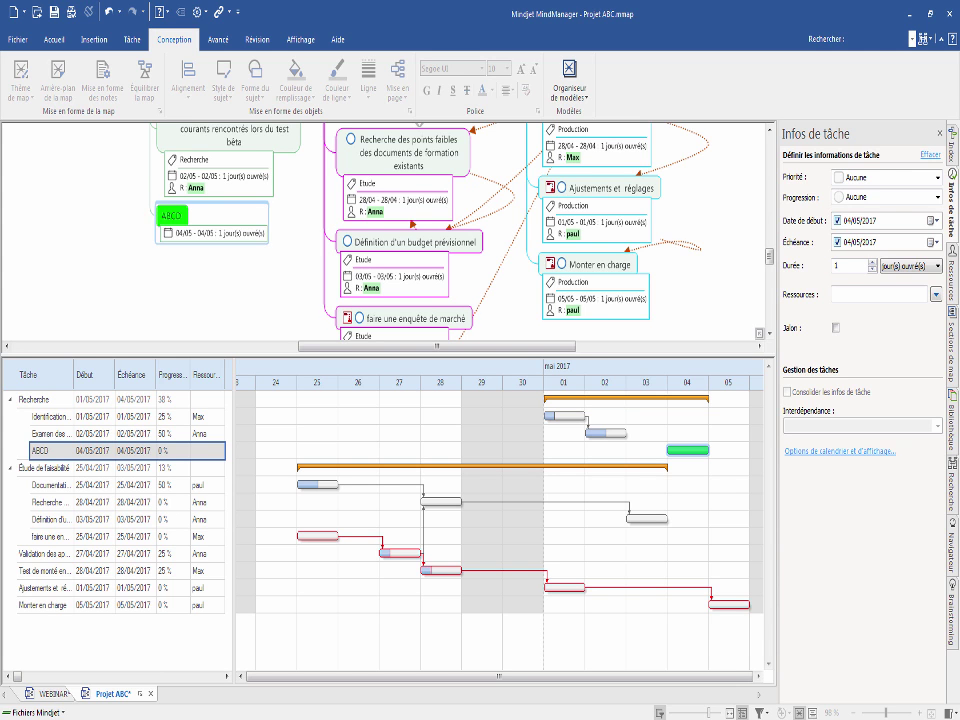
Step: Stretch the ABCD bar to run from 02/05/2017 to 04/05/2017 and assign it the resource of the "Examen des problèmes" task
left_click(262, 285)
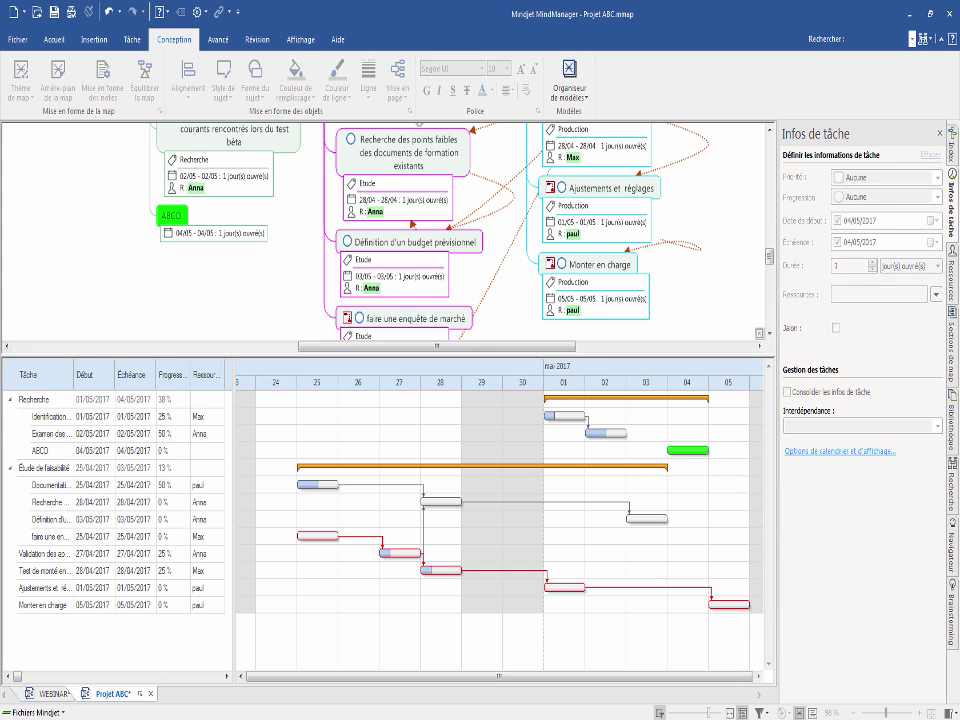
mouse_move(688, 450)
left_mouse_down()
mouse_move(605, 450)
mouse_move(731, 450)
mouse_move(707, 451)
left_mouse_up()
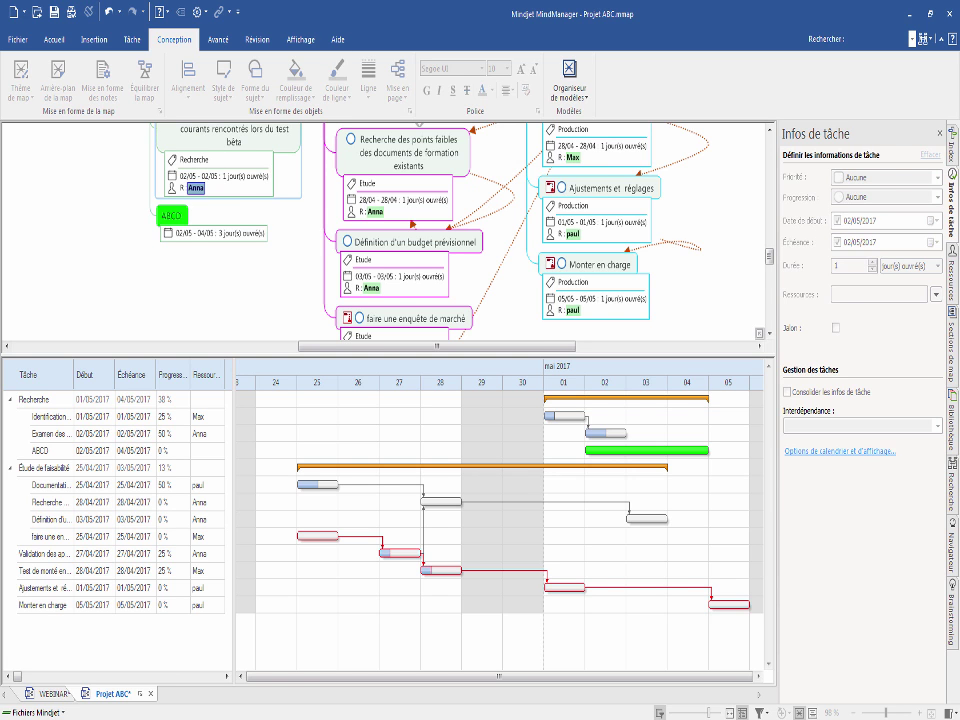
left_click_drag(196, 188, 191, 184)
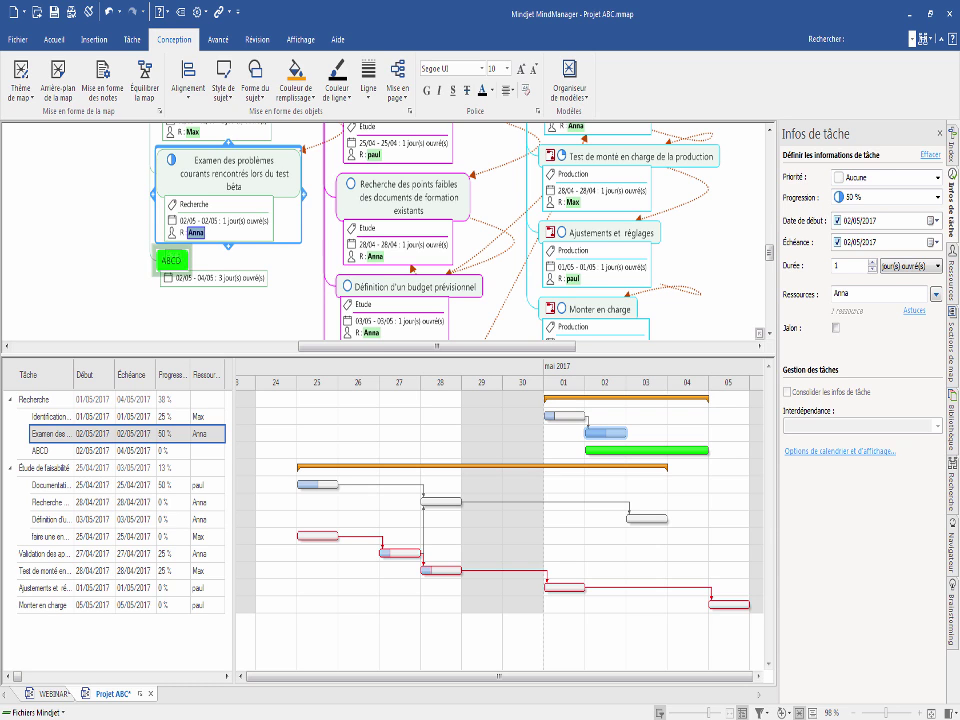
left_click(170, 261)
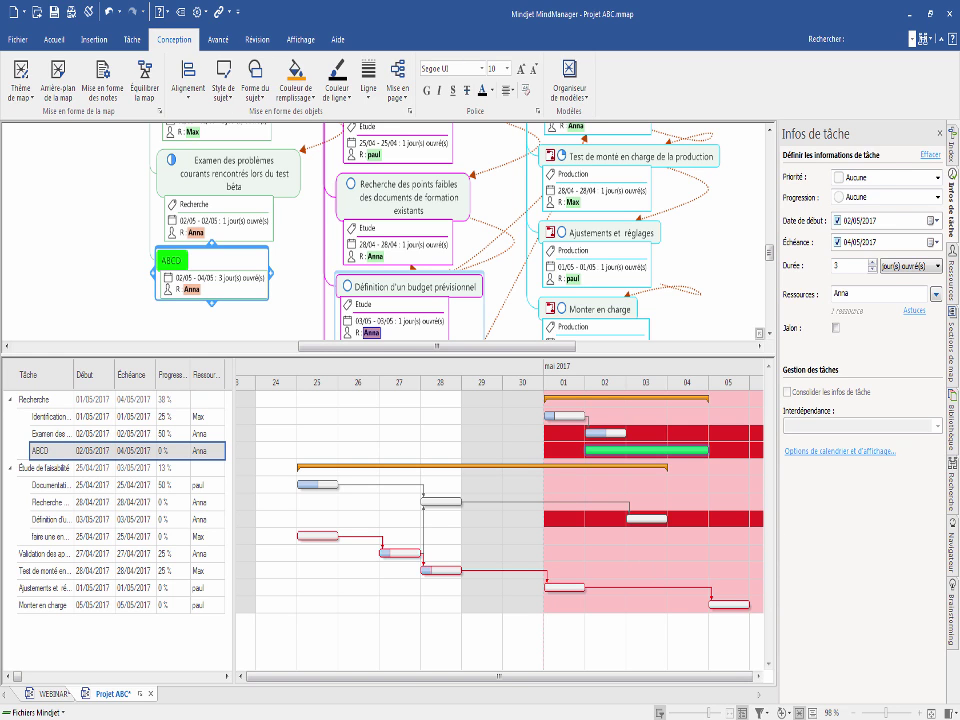
Step: Review the calendar and task display options, leaving them without changes
left_click(840, 451)
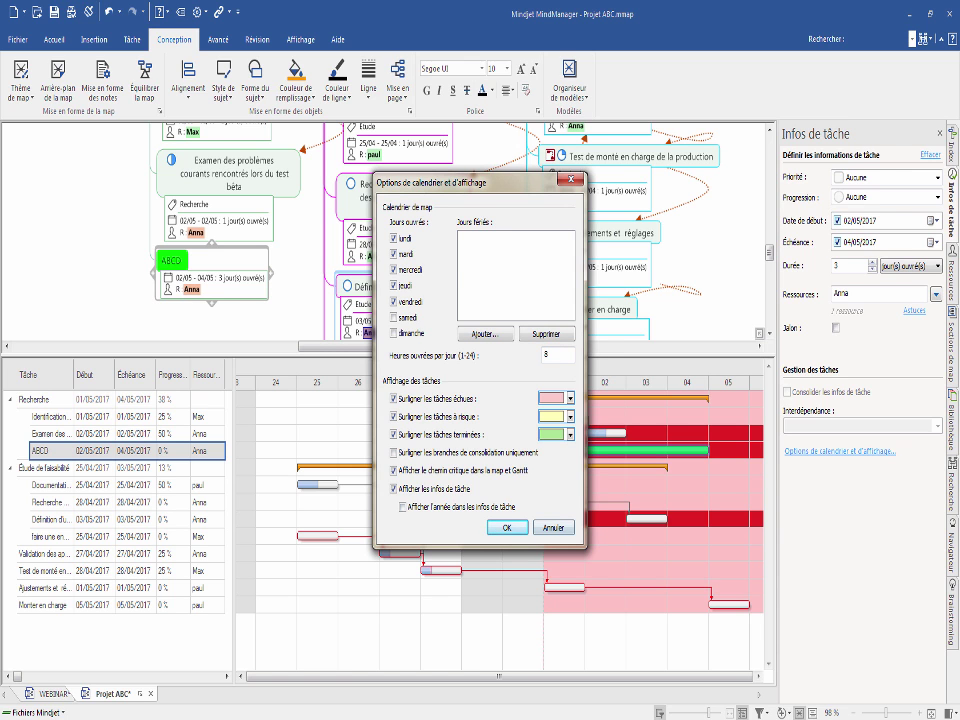
left_click(558, 527)
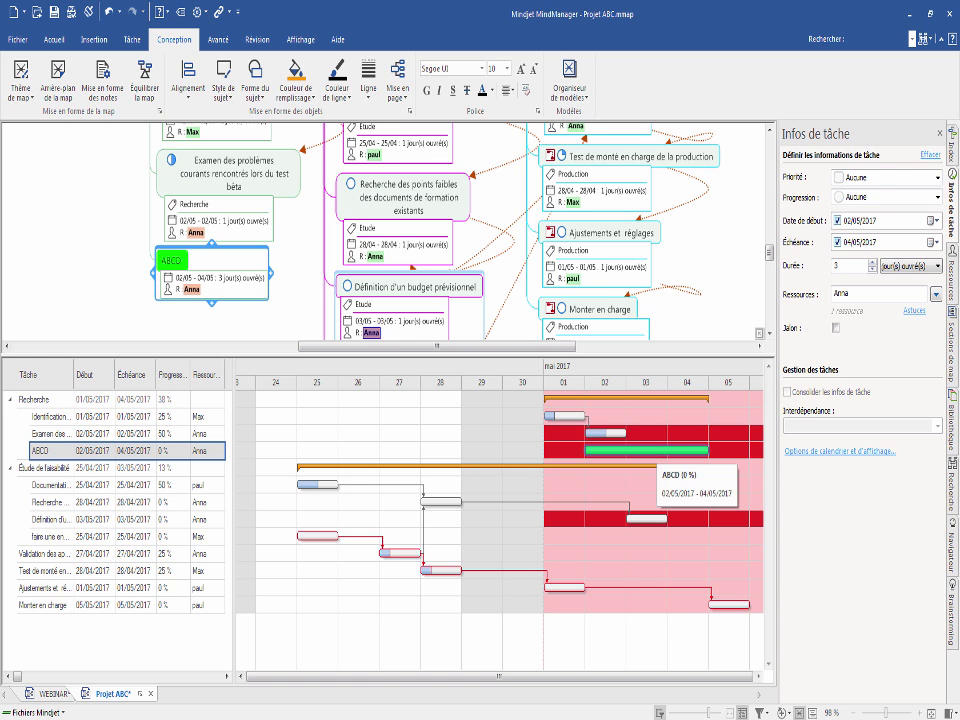
Step: Move the ABCD bar in the Gantt chart to 04/05/2017–08/05/2017 and close the task info pane
left_click_drag(652, 451, 734, 451)
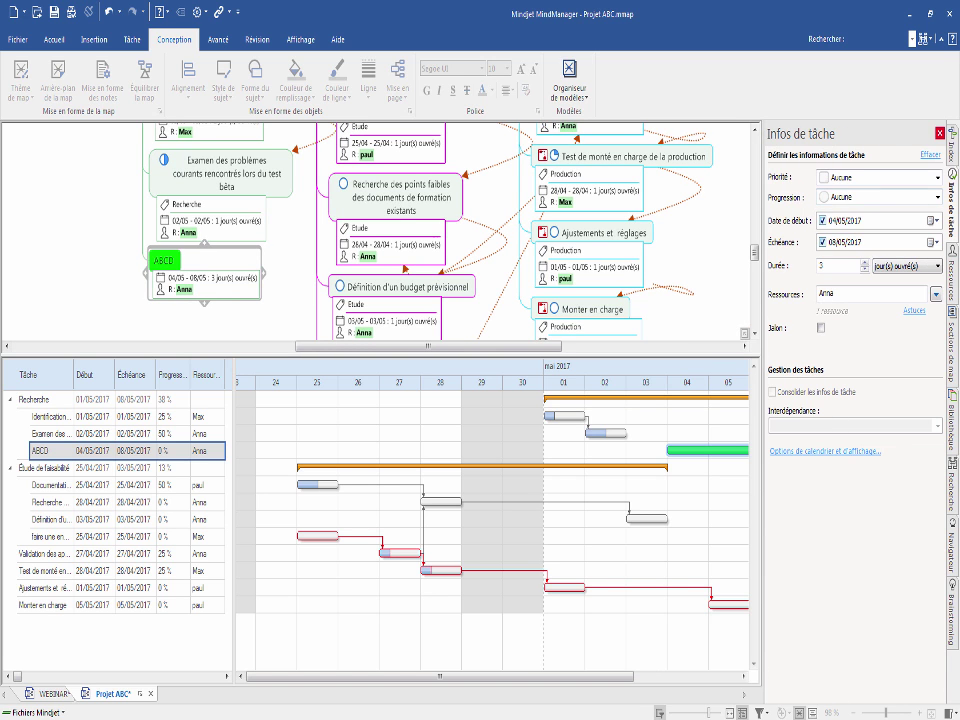
left_click(940, 132)
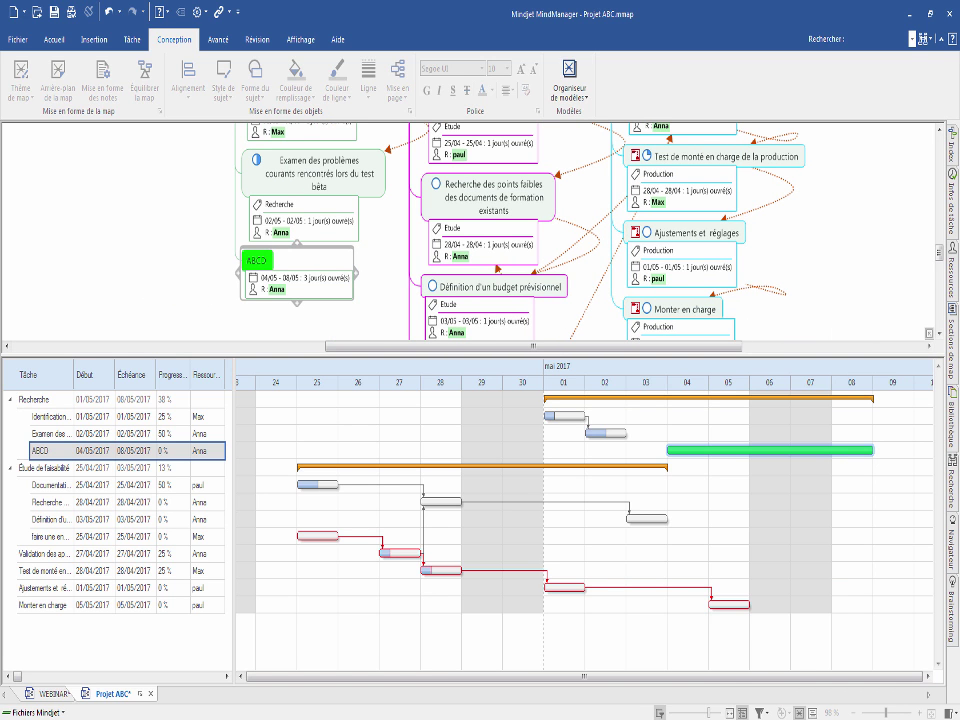
Step: Hide the Gantt chart so that only the Projet ABC map is displayed
key("Print")
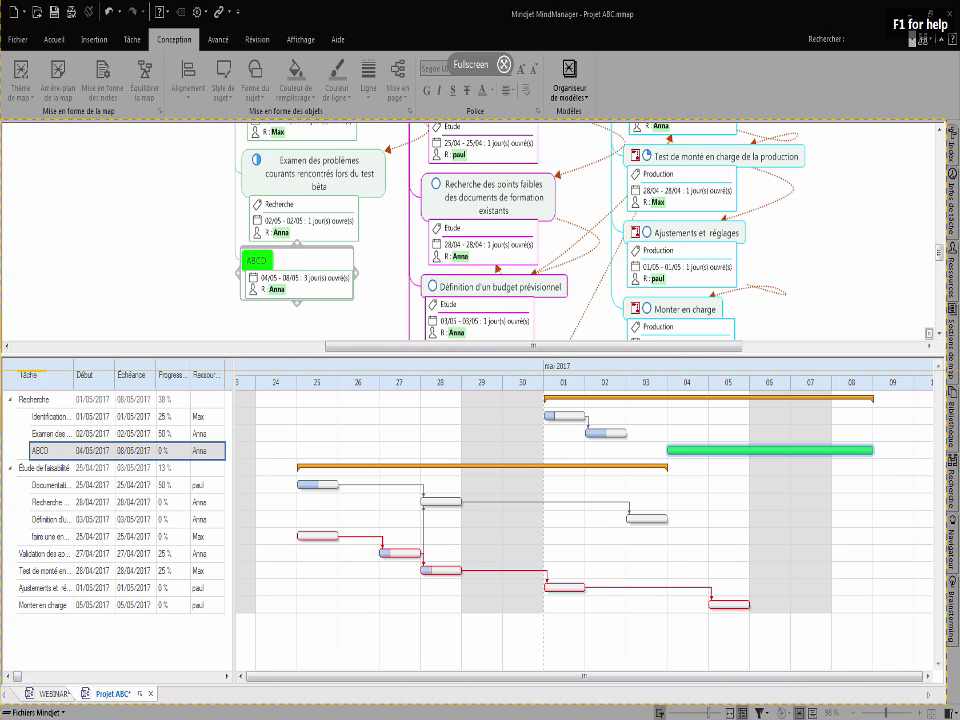
key("F11")
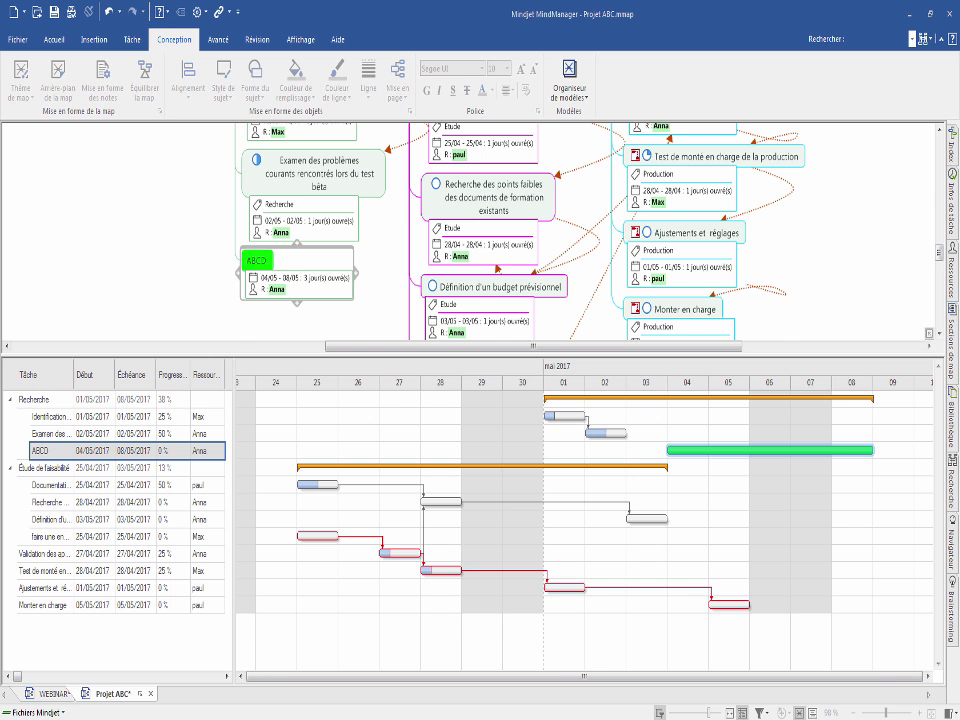
left_click(742, 713)
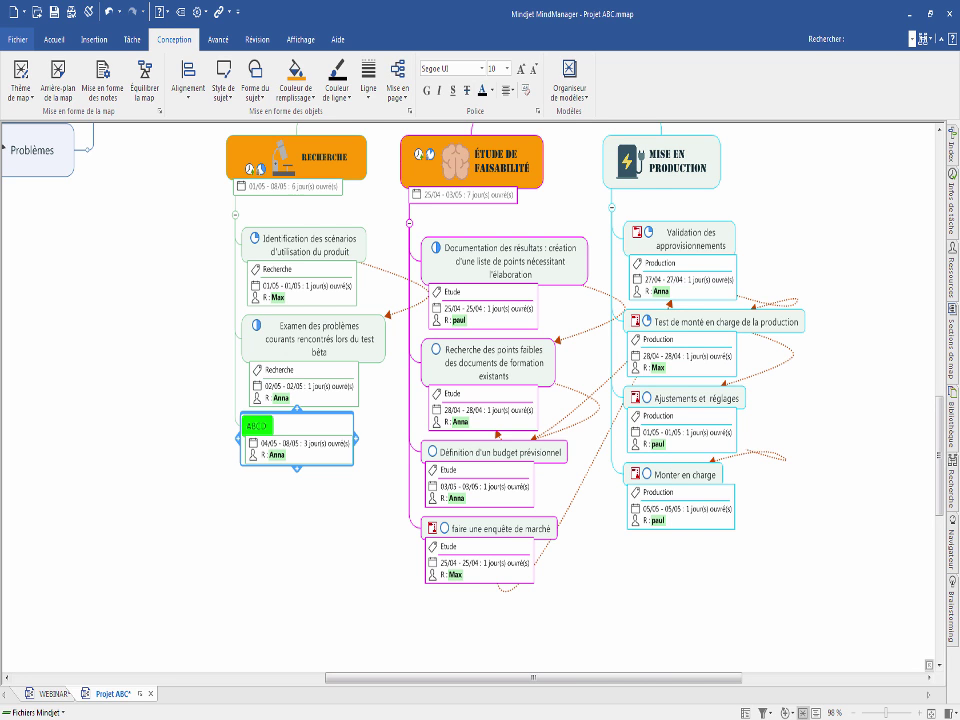
Step: Enable the Gantt Pro extension in the MindManager options
key("ctrl+o")
left_click(28, 387)
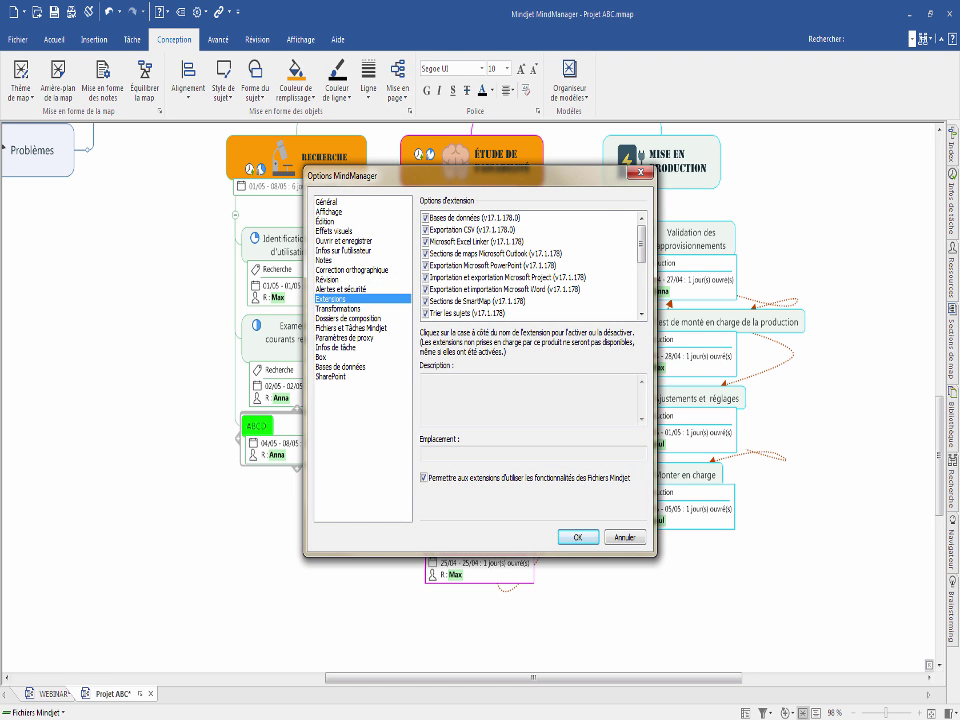
scroll(530, 264, "down", 6)
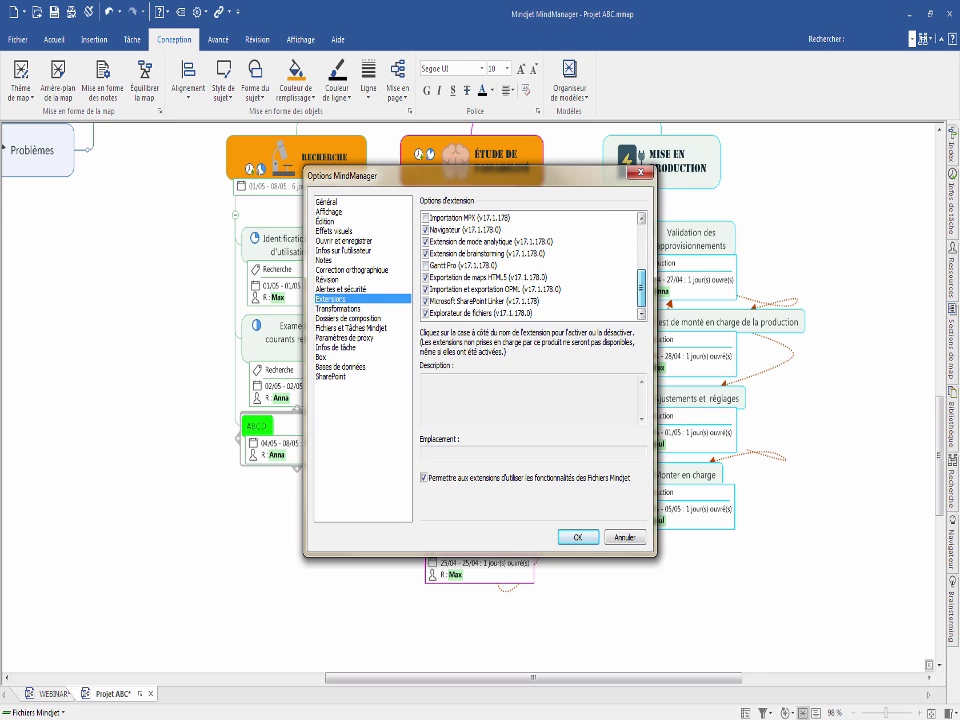
left_click(426, 266)
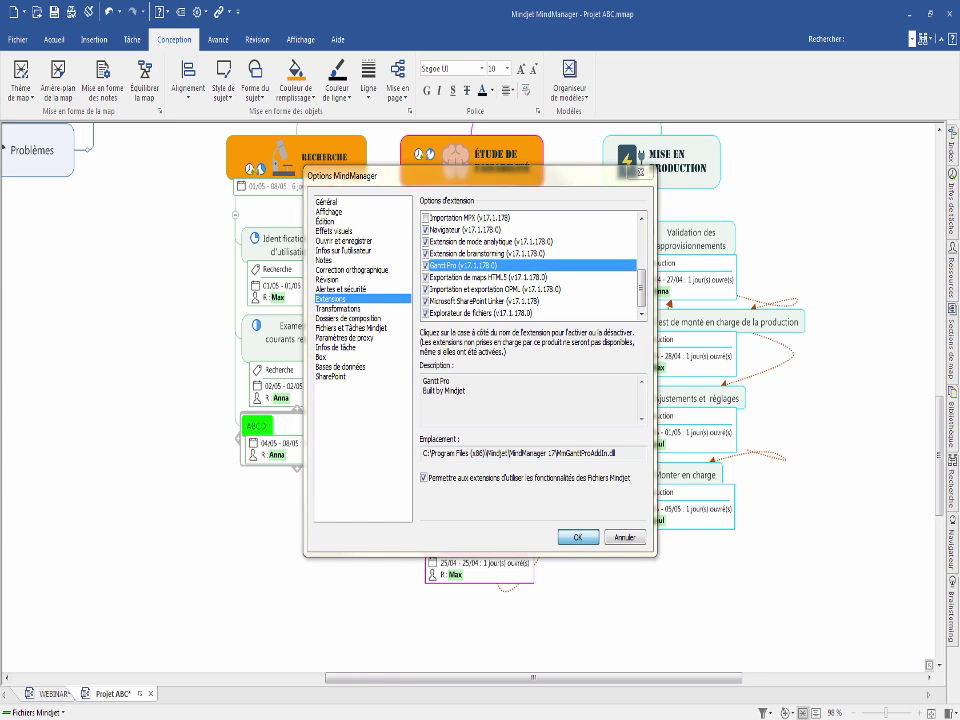
left_click(562, 536)
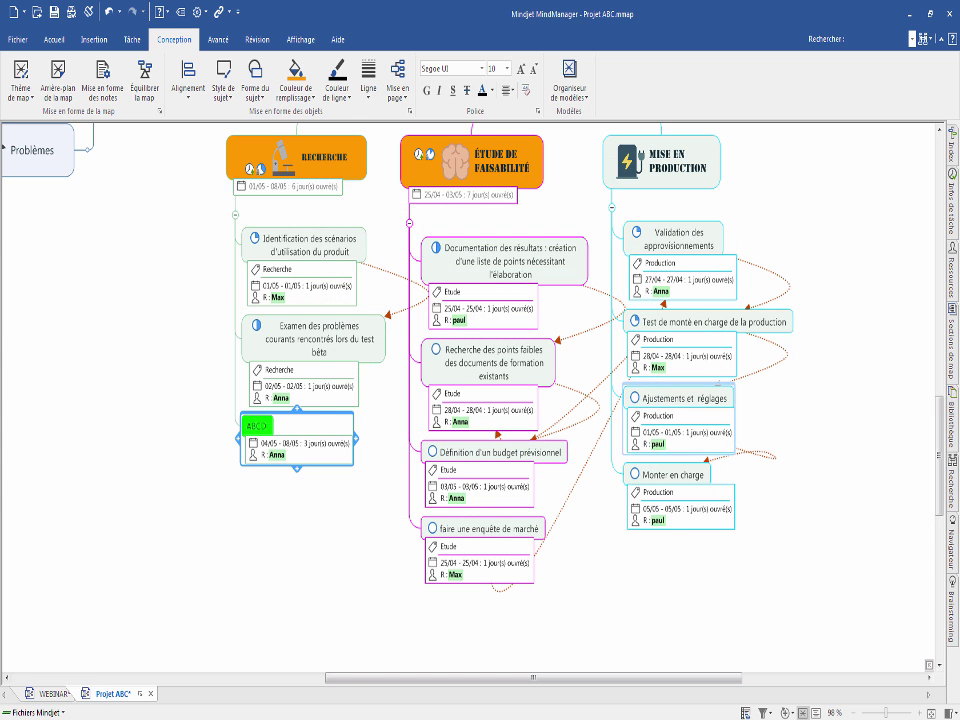
Step: Examine the Gantt Pro default choices for tasks without an owner and the user information they refer to
left_click(17, 40)
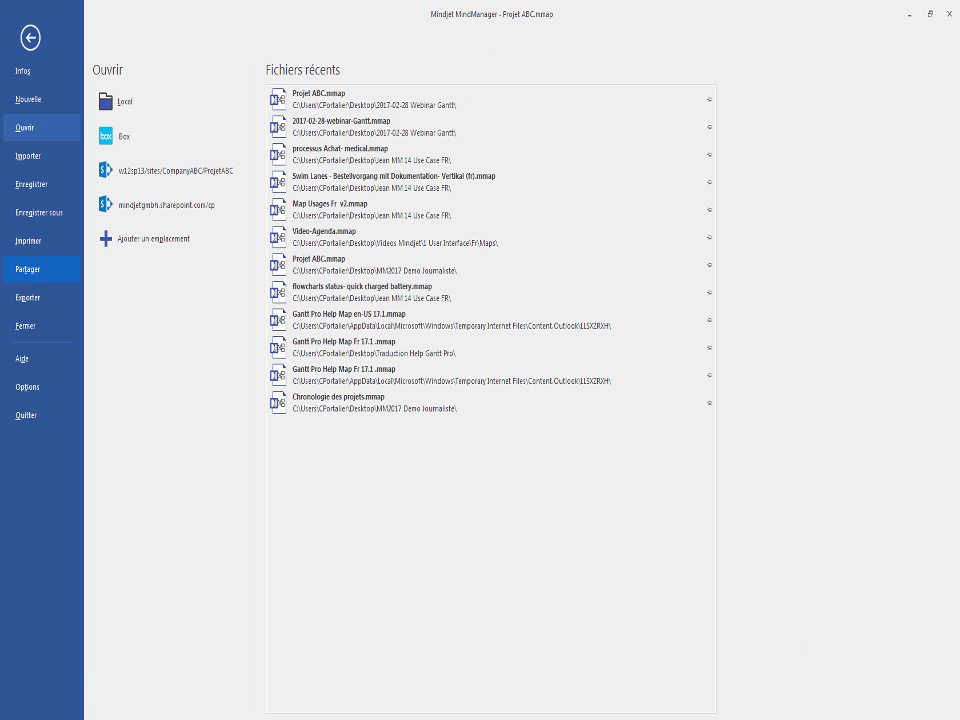
left_click(27, 387)
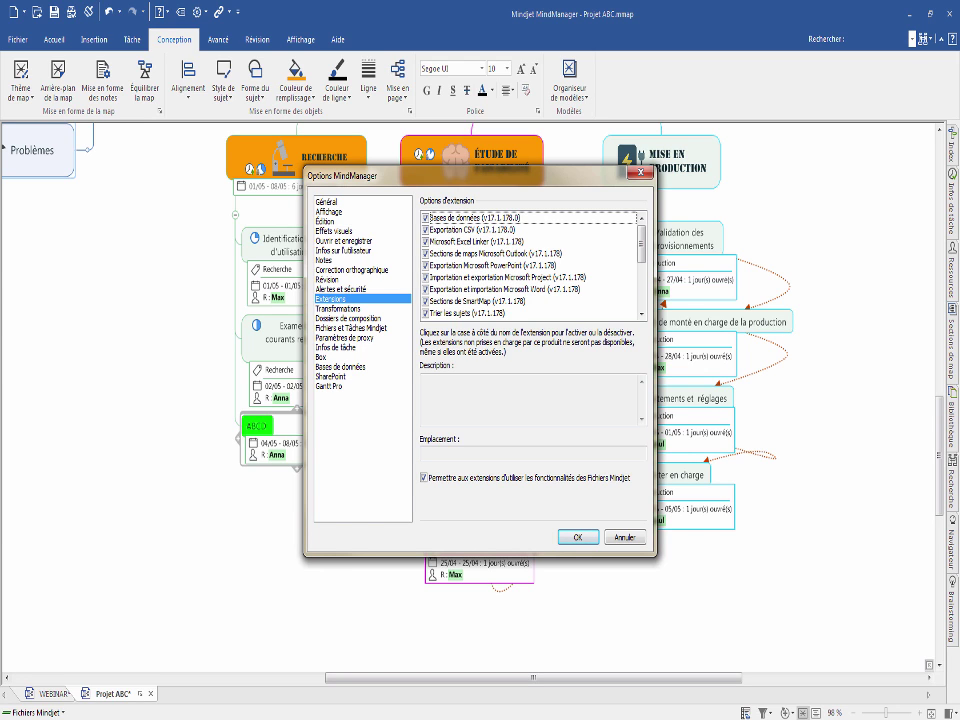
left_click(329, 386)
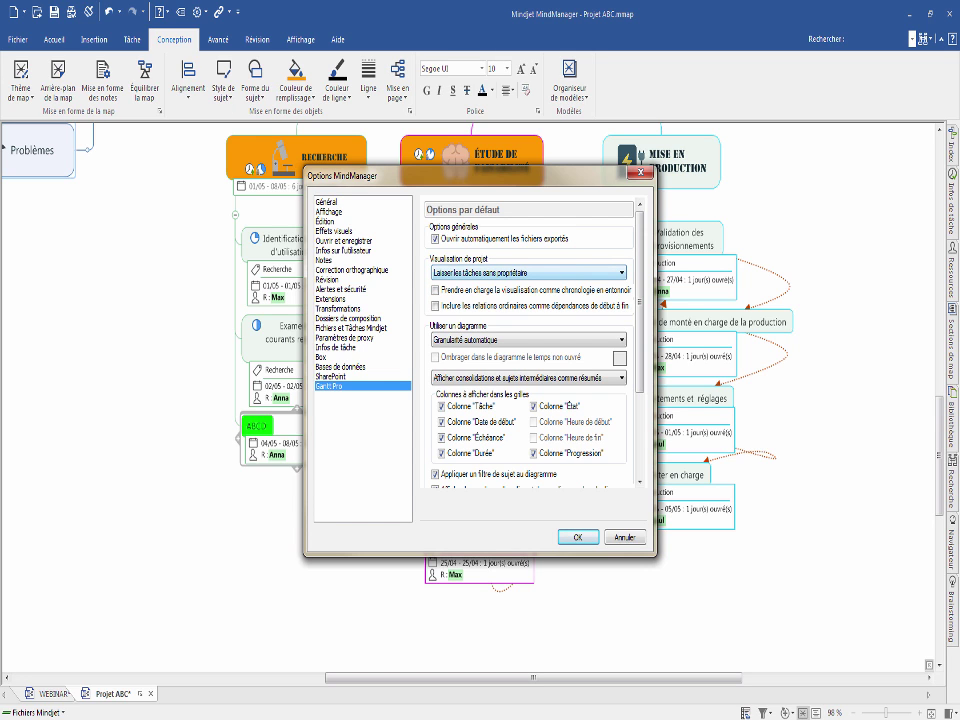
left_click(620, 273)
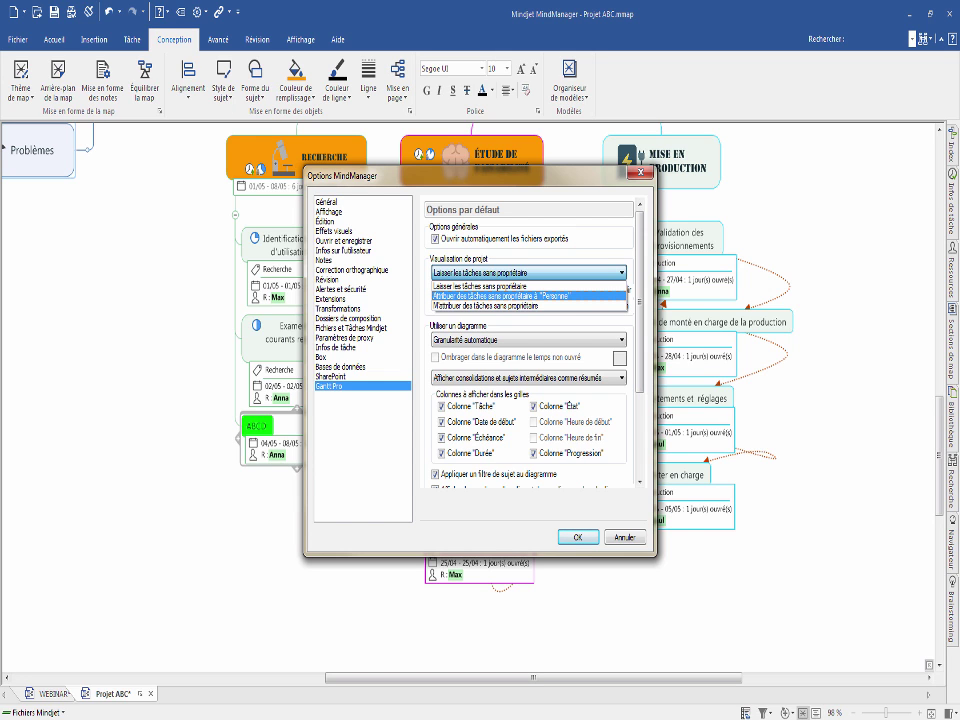
key("Down")
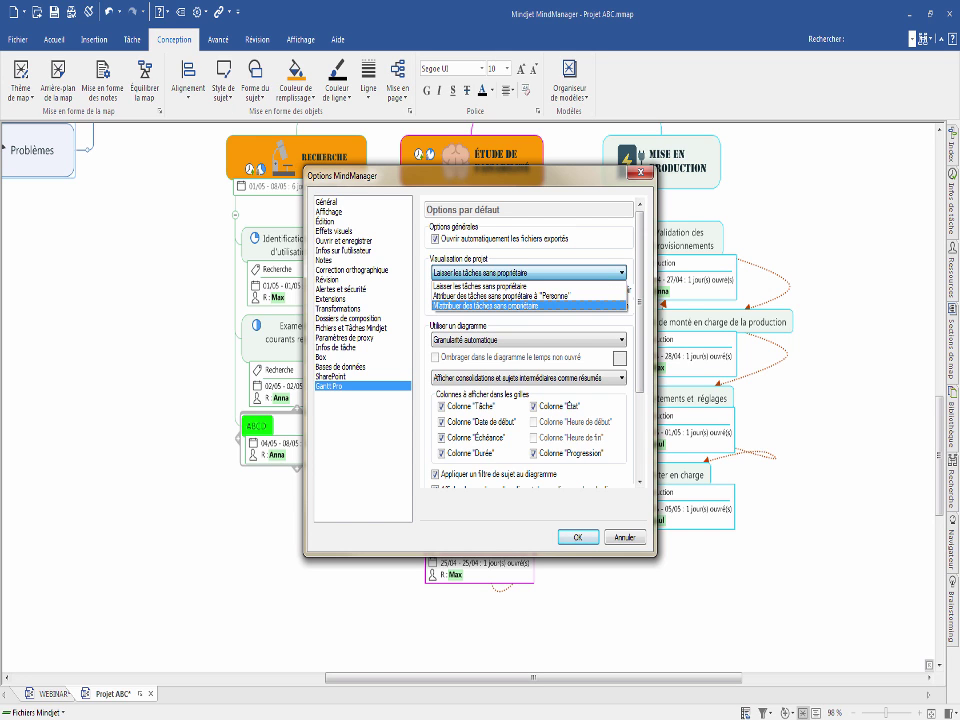
key("Up")
key("Up")
key("Down")
key("Down")
key("Up")
key("Down")
left_click(528, 273)
left_click(327, 202)
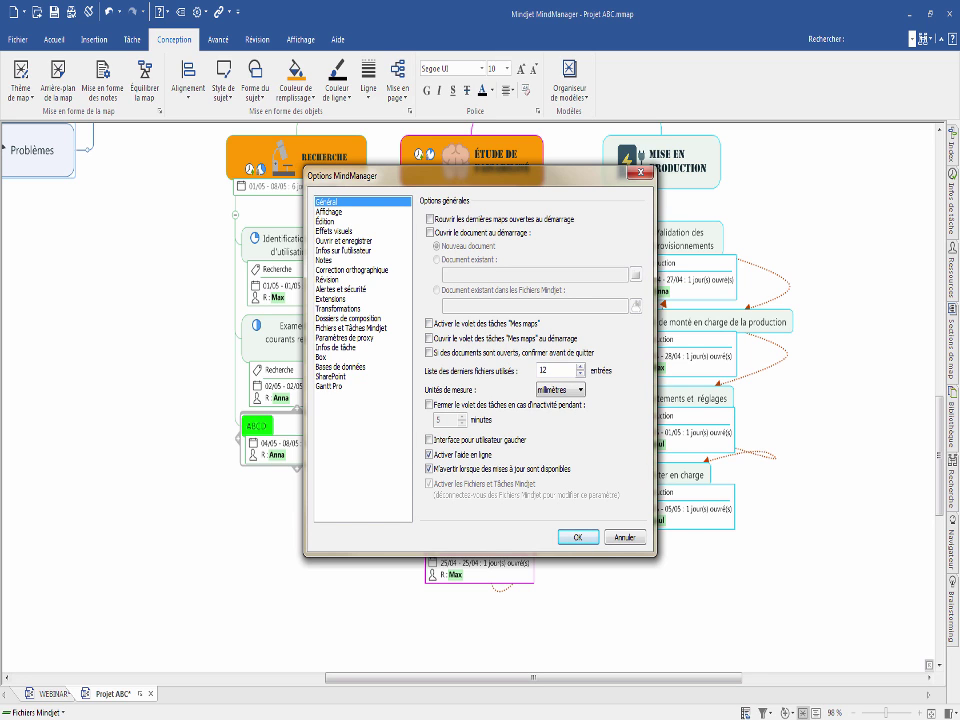
left_click(344, 251)
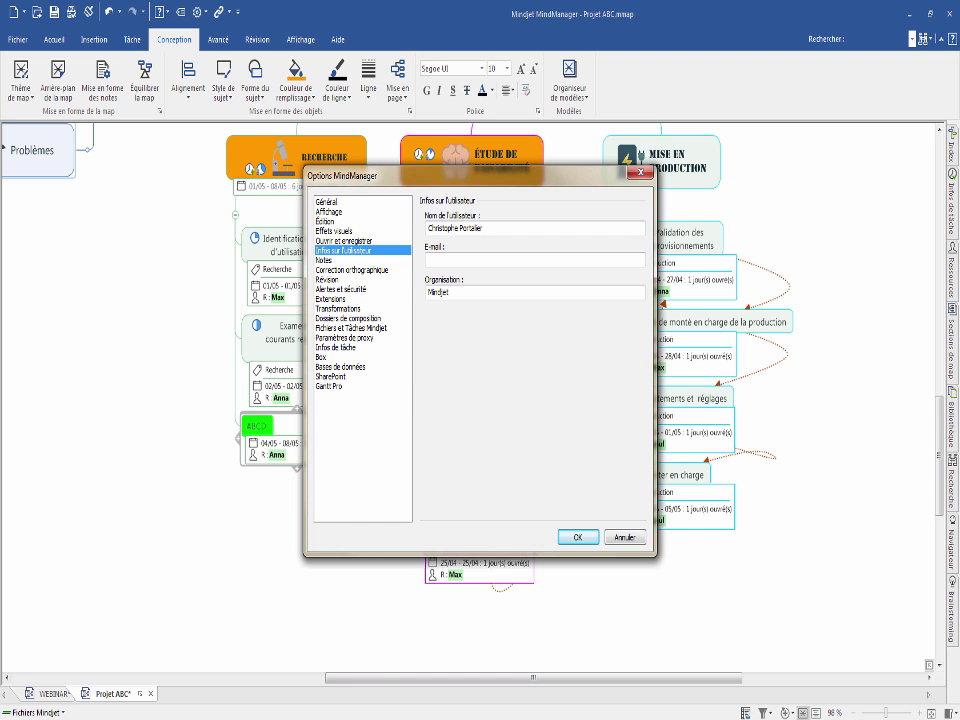
Step: Set the chart granularity in the Gantt Pro default options to Granularité maximale
left_click(329, 386)
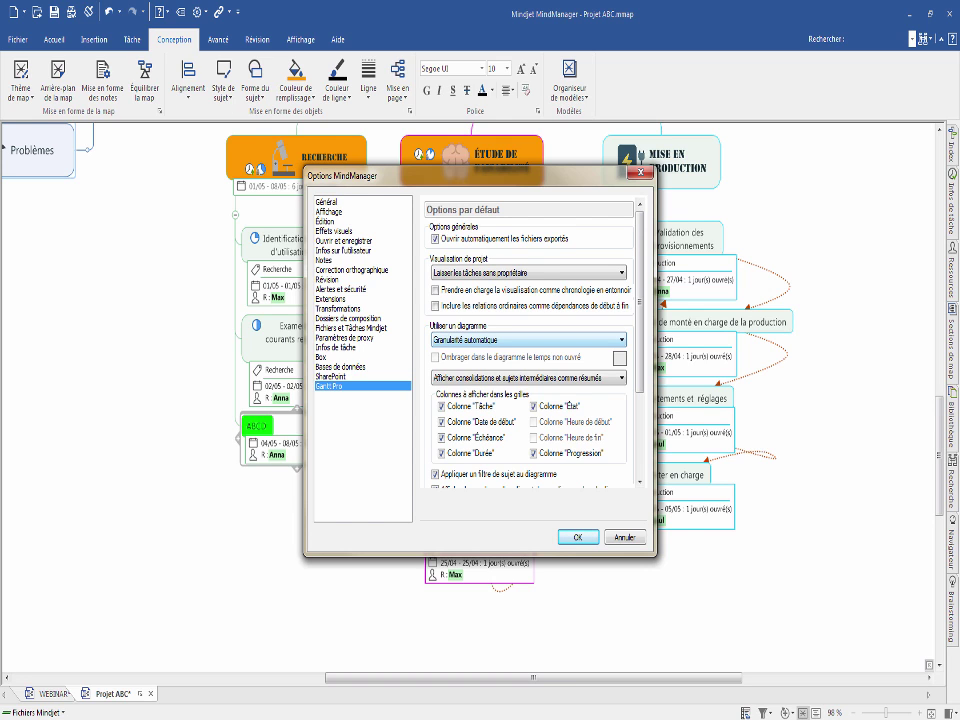
left_click(621, 340)
key("Down")
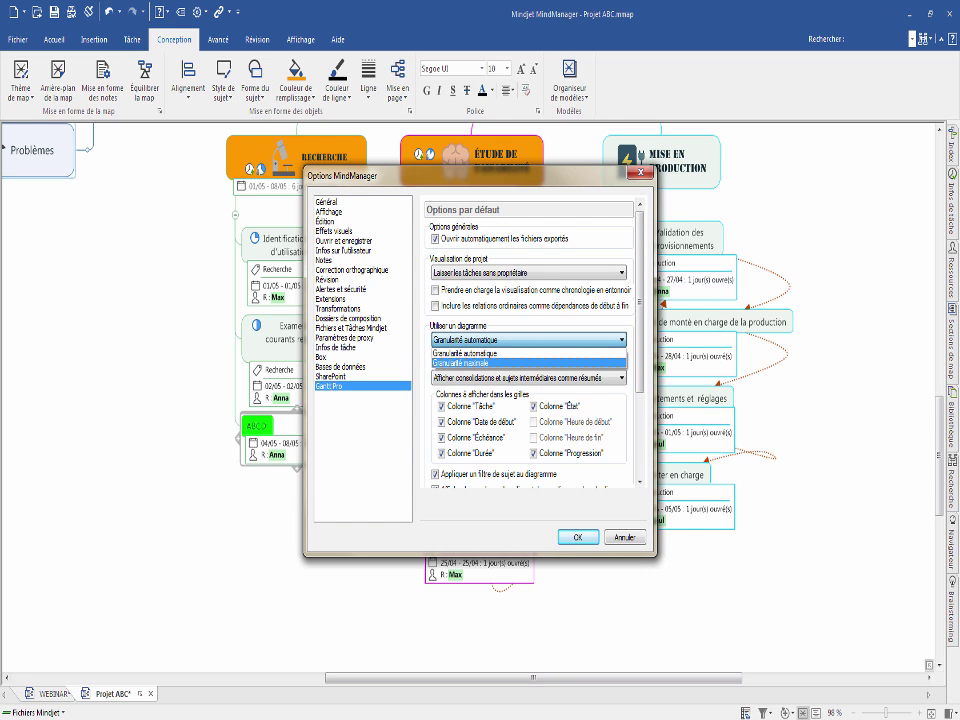
key("Return")
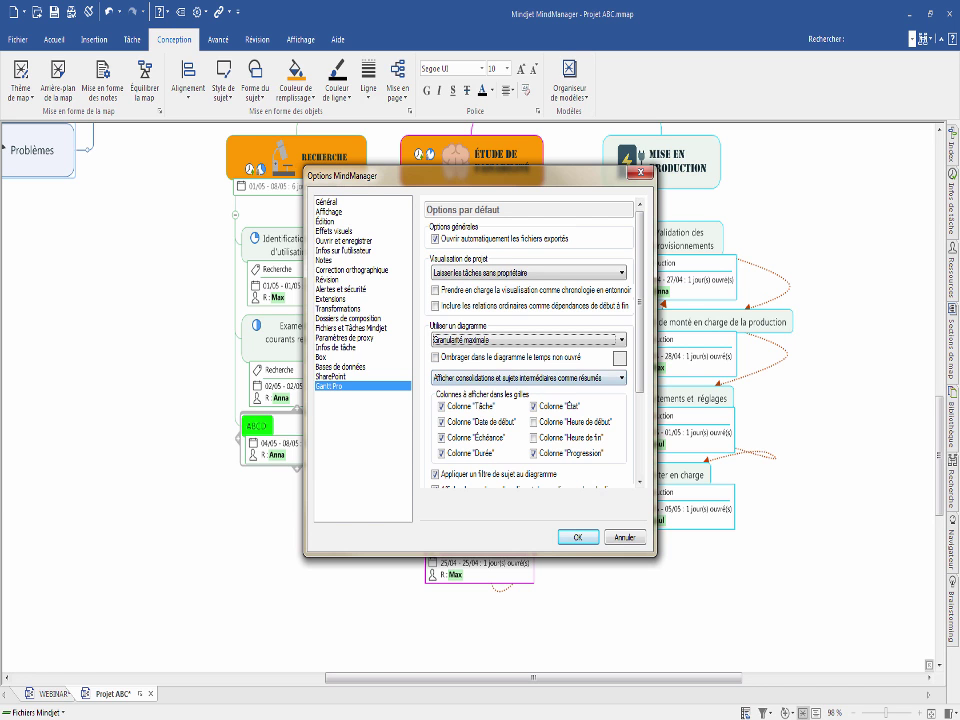
Step: Review the tooltip and task bar label choices in the Gantt Pro default options, and cancel the options dialog
scroll(530, 340, "down", 4)
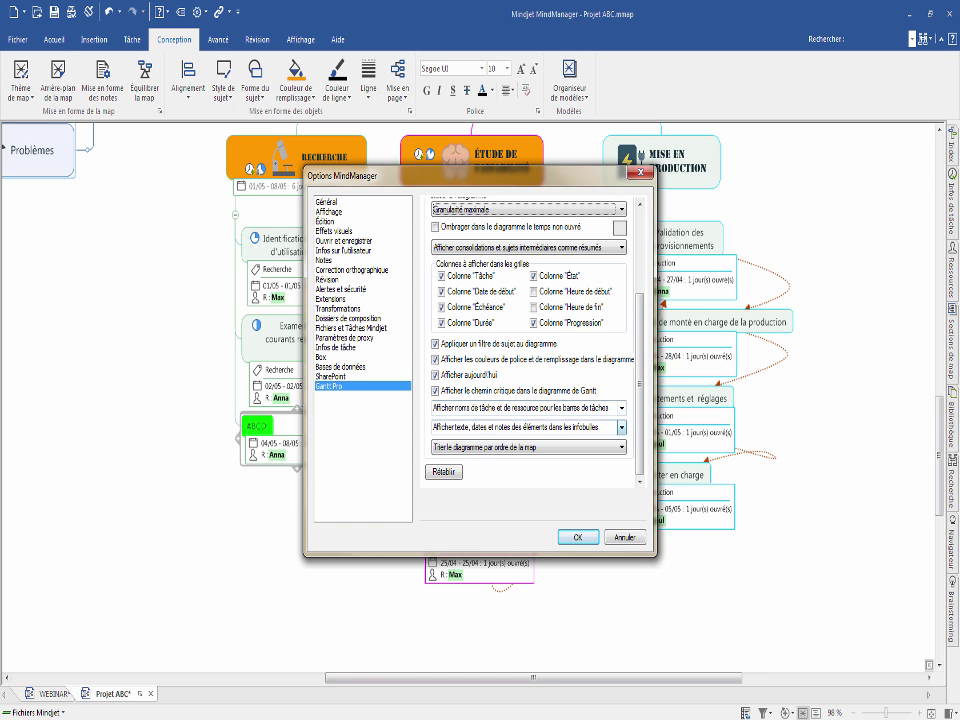
left_click(622, 427)
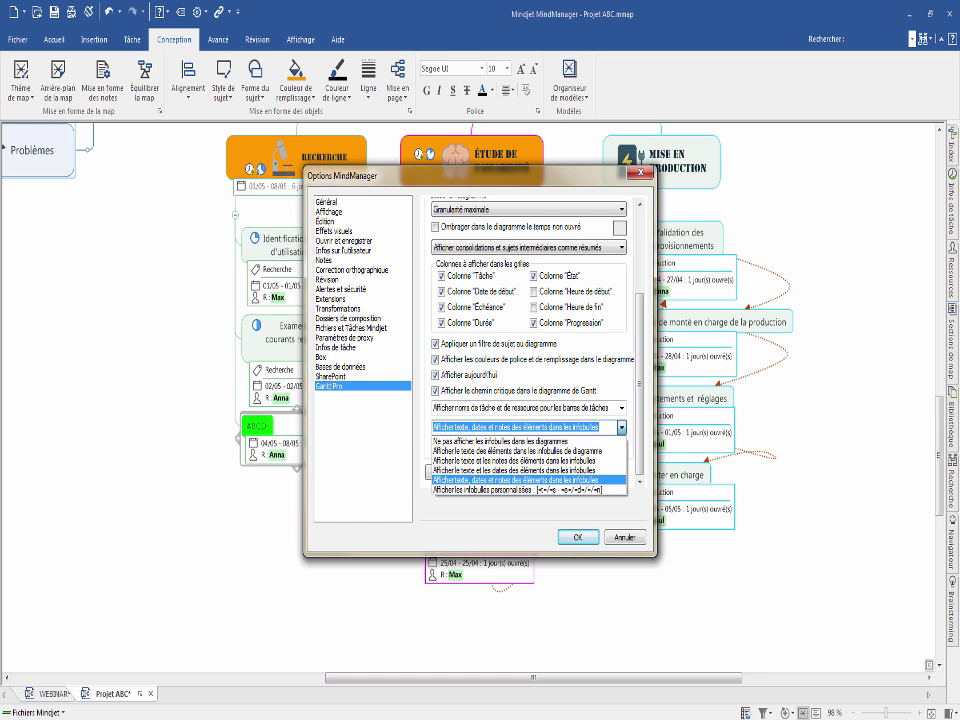
left_click(622, 408)
left_click(622, 408)
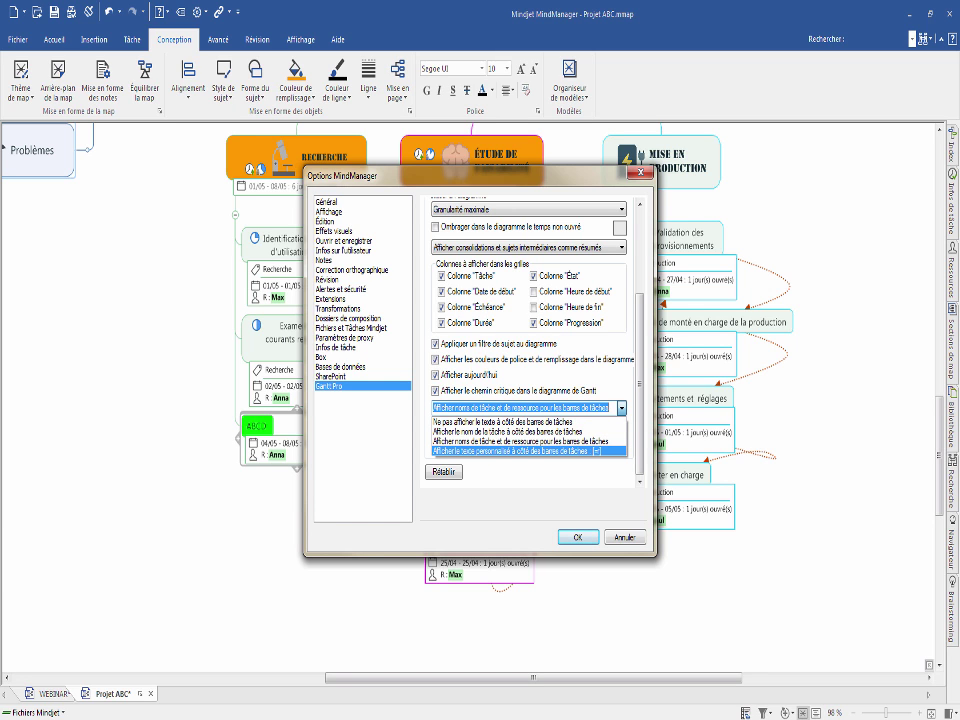
left_click(622, 408)
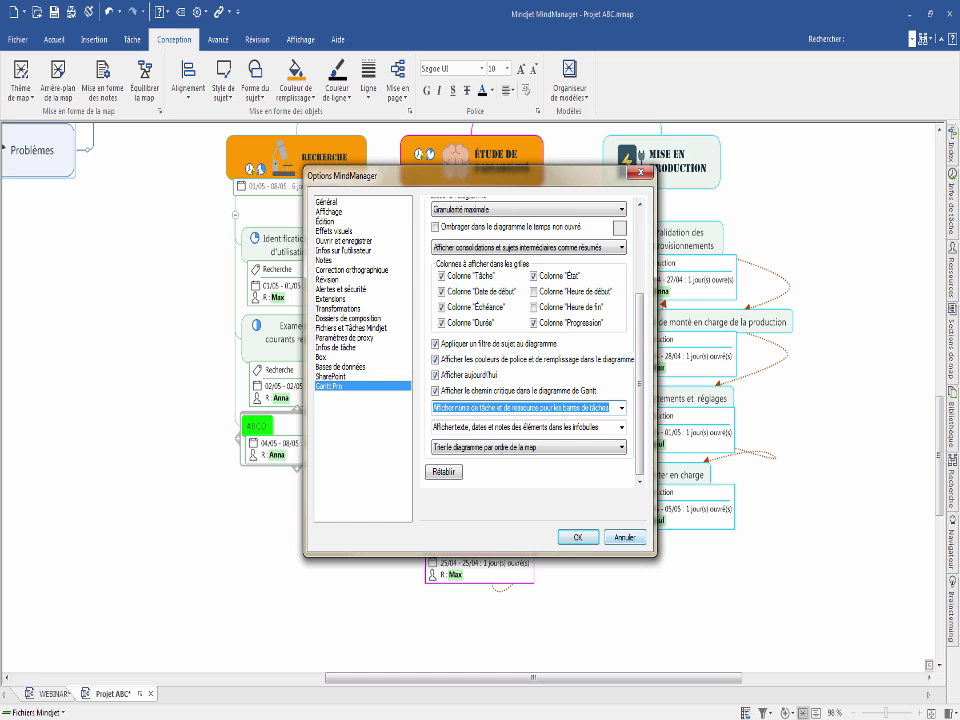
left_click(625, 537)
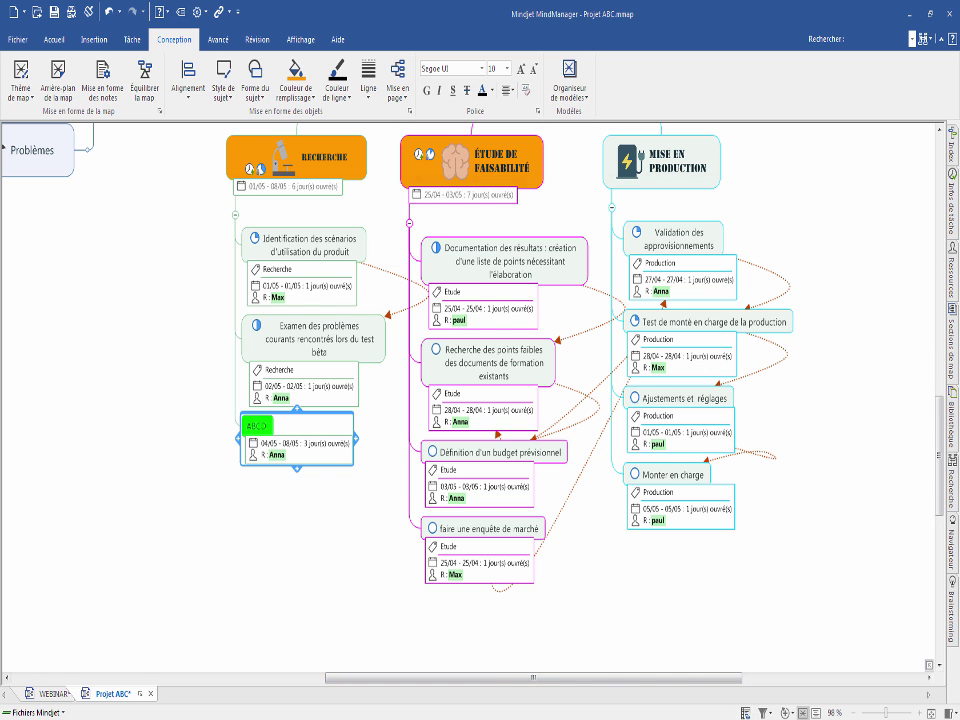
Step: Open the Projet ABC map in Gantt Pro, maximise the window and examine the Gantt diagram
key("alt+Tab")
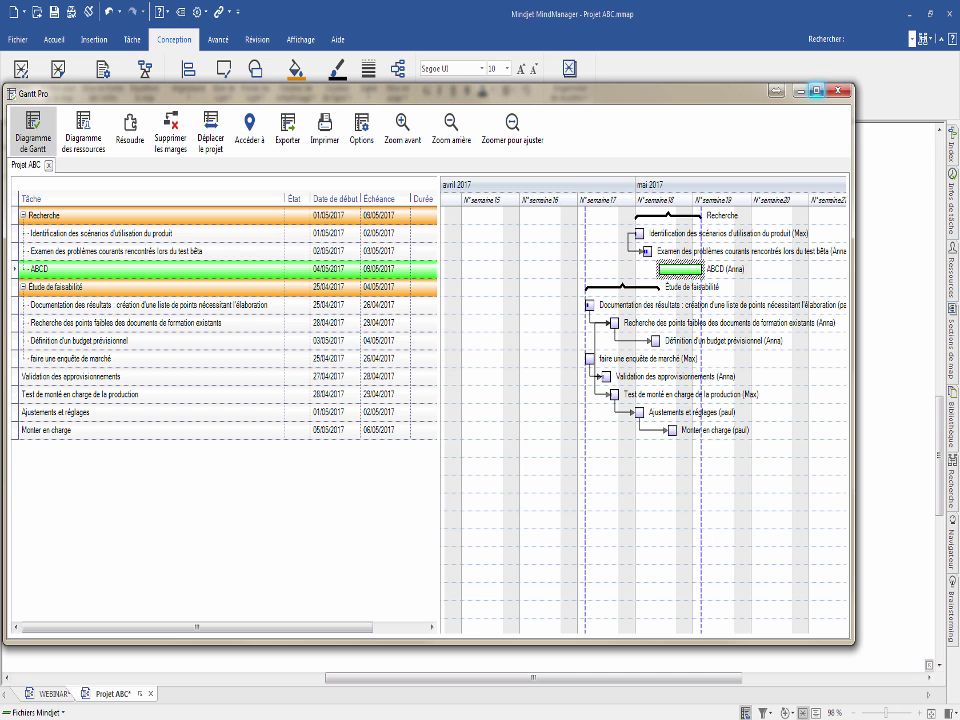
left_click(817, 90)
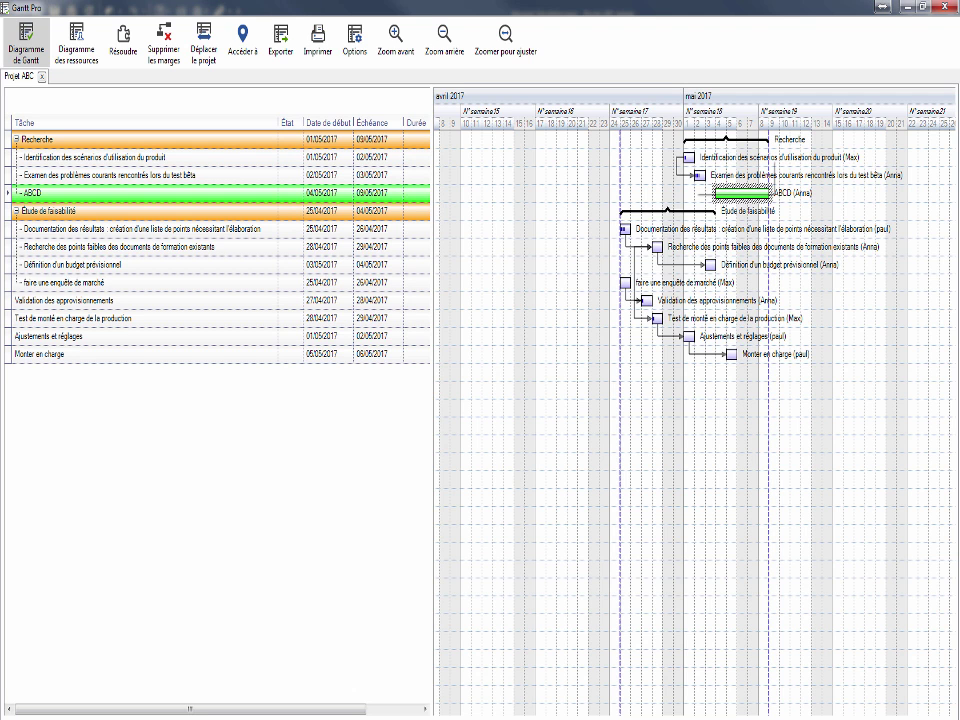
mouse_move(694, 139)
mouse_move(700, 176)
Step: Set the task bar labels in the Projet ABC options to the custom text [=r], and recheck the options
left_click(354, 45)
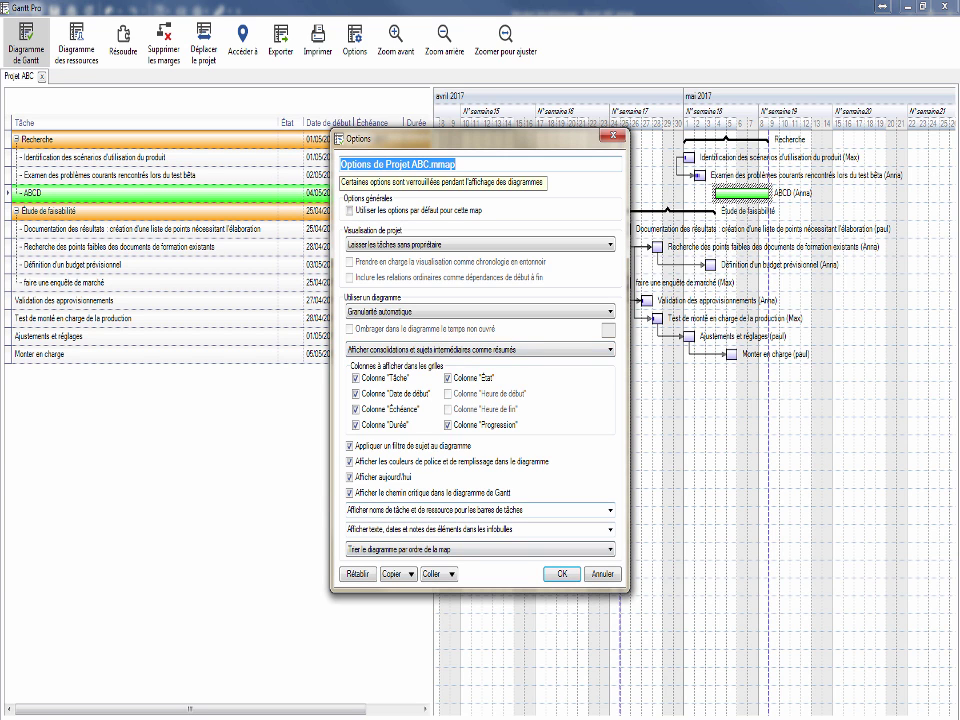
left_click(610, 510)
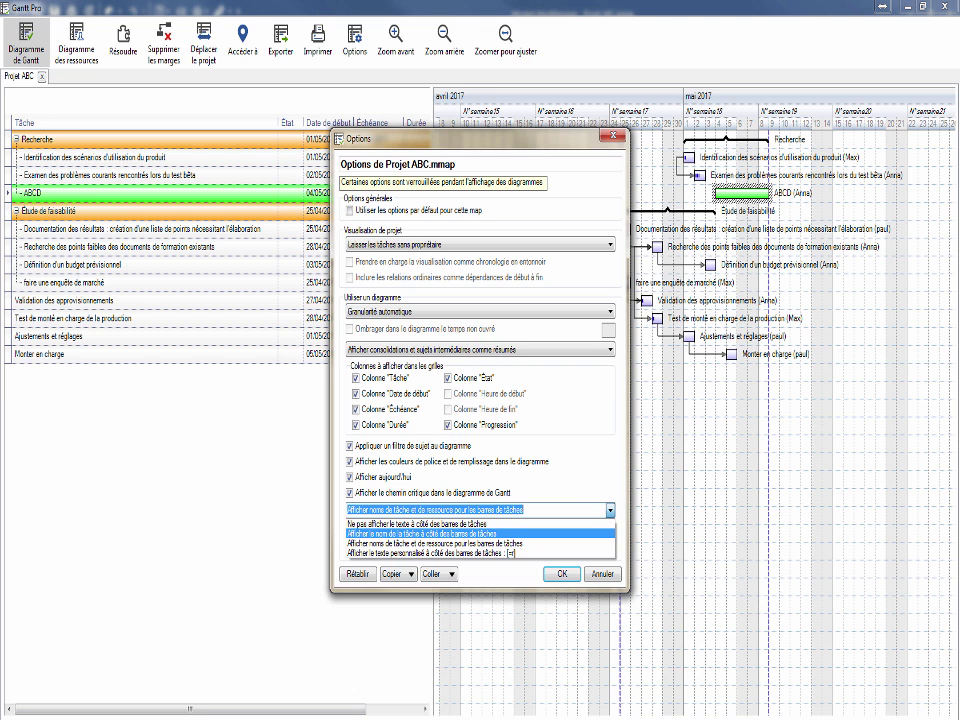
key("Up")
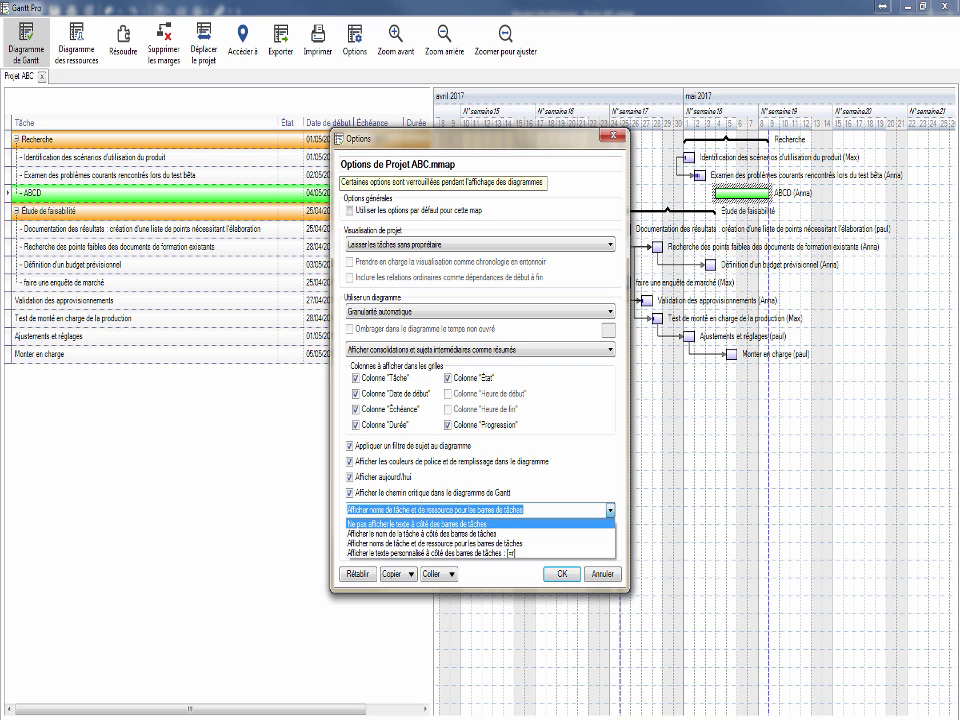
key("Down")
key("Down")
key("Down")
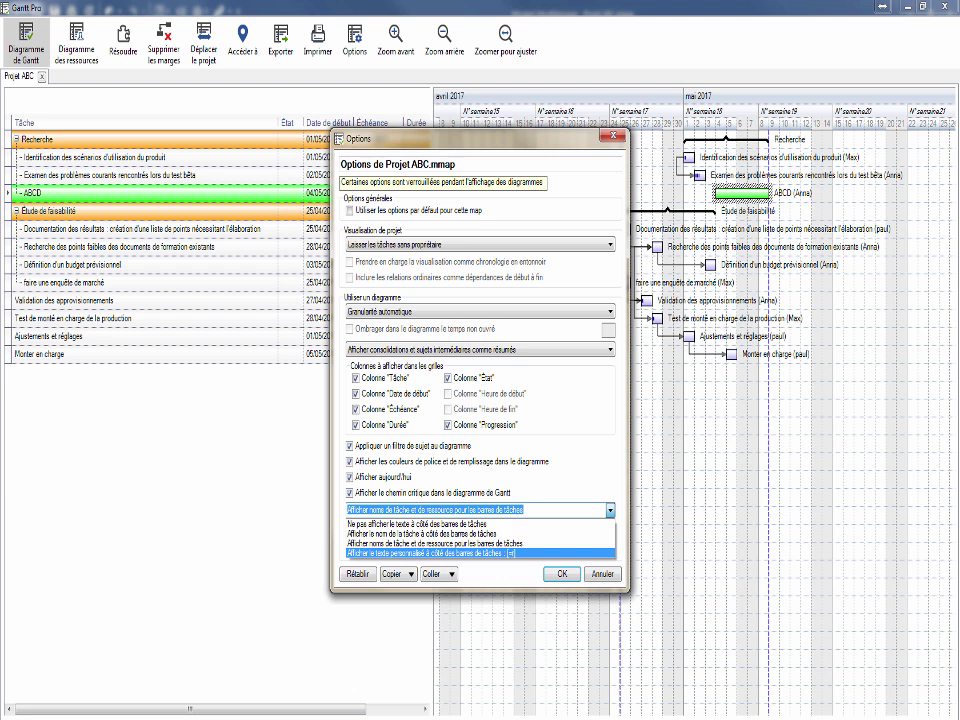
key("Return")
key("Return")
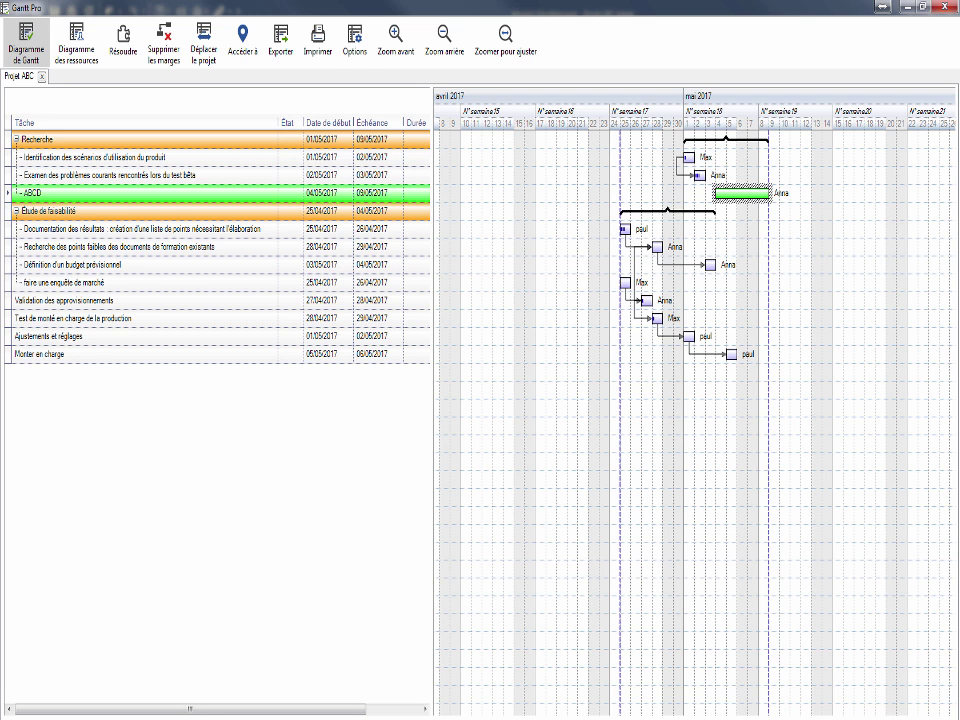
left_click(354, 40)
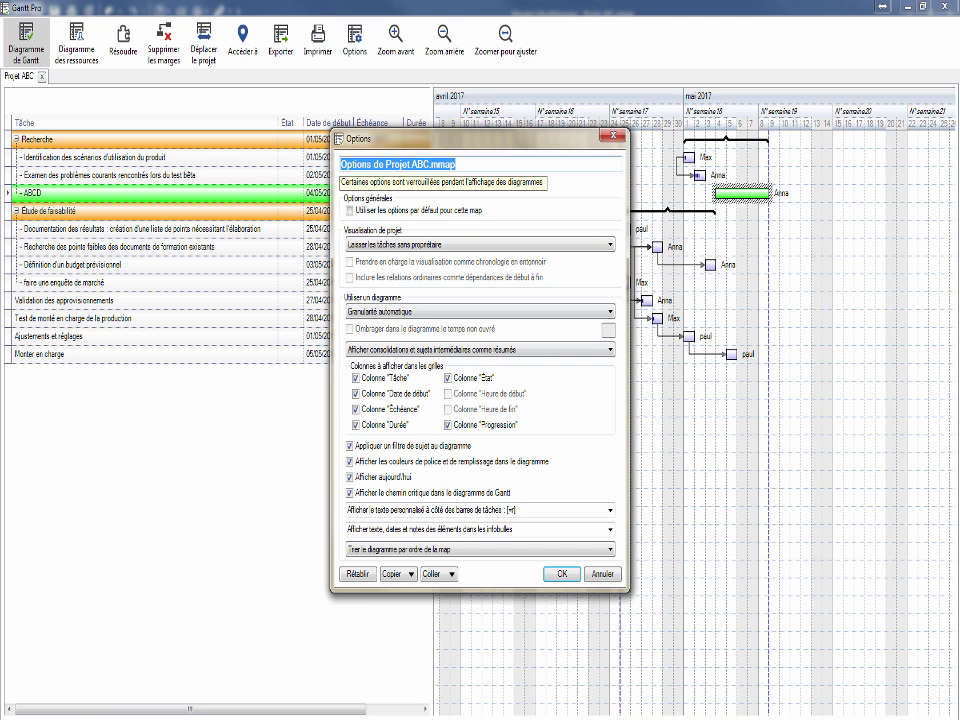
left_click(562, 574)
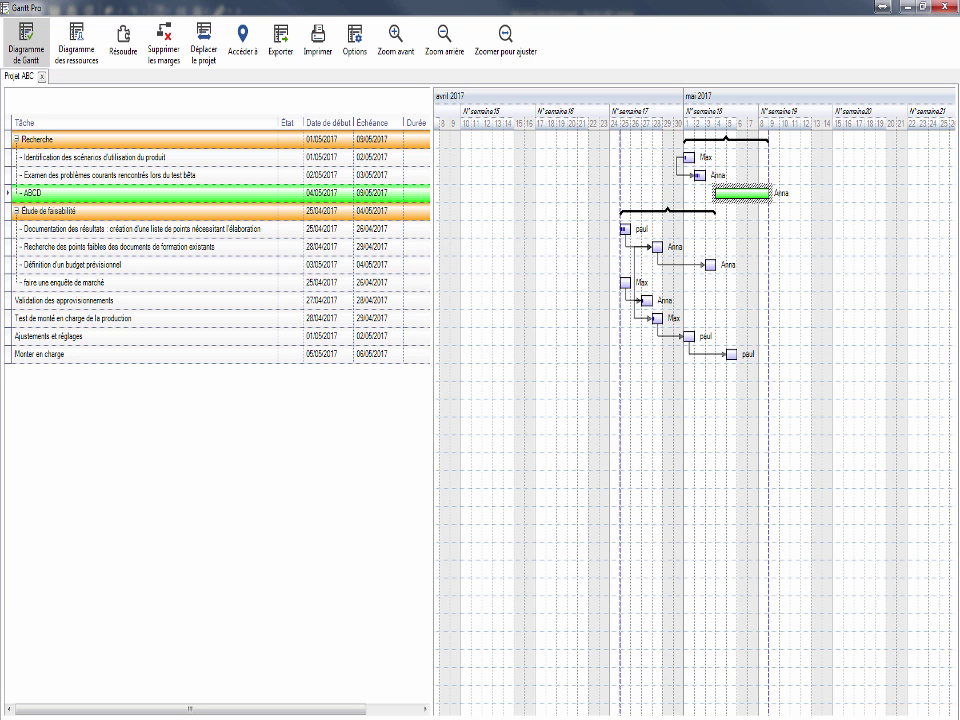
Step: Move the task "faire une enquête de marché" in the Gantt diagram so that it starts on 19/04/2017
left_click(396, 40)
left_click(396, 40)
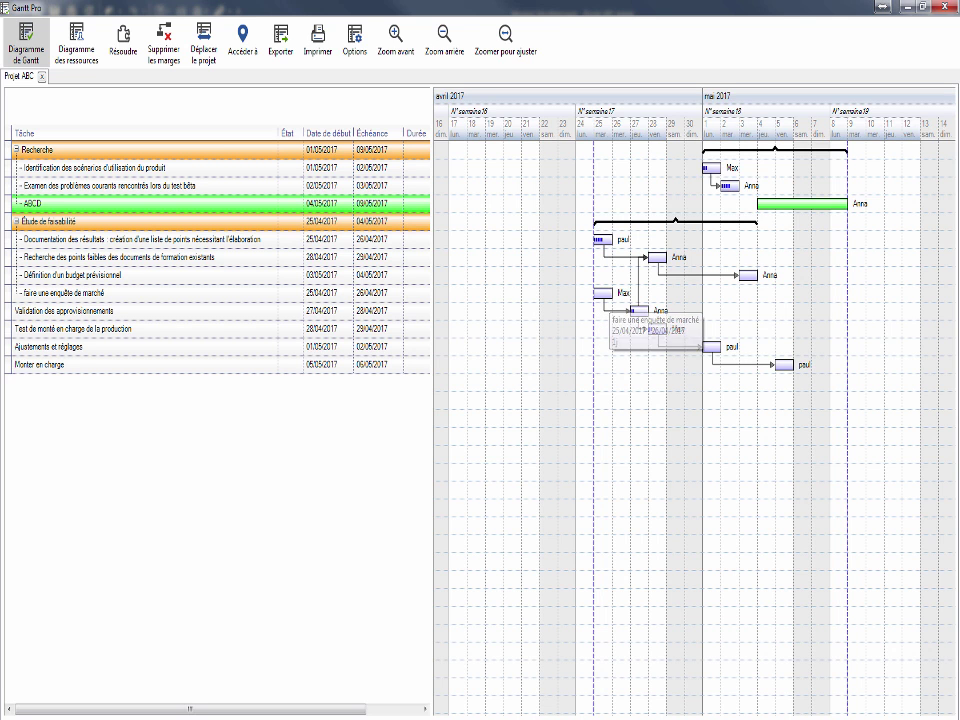
left_click_drag(603, 293, 494, 293)
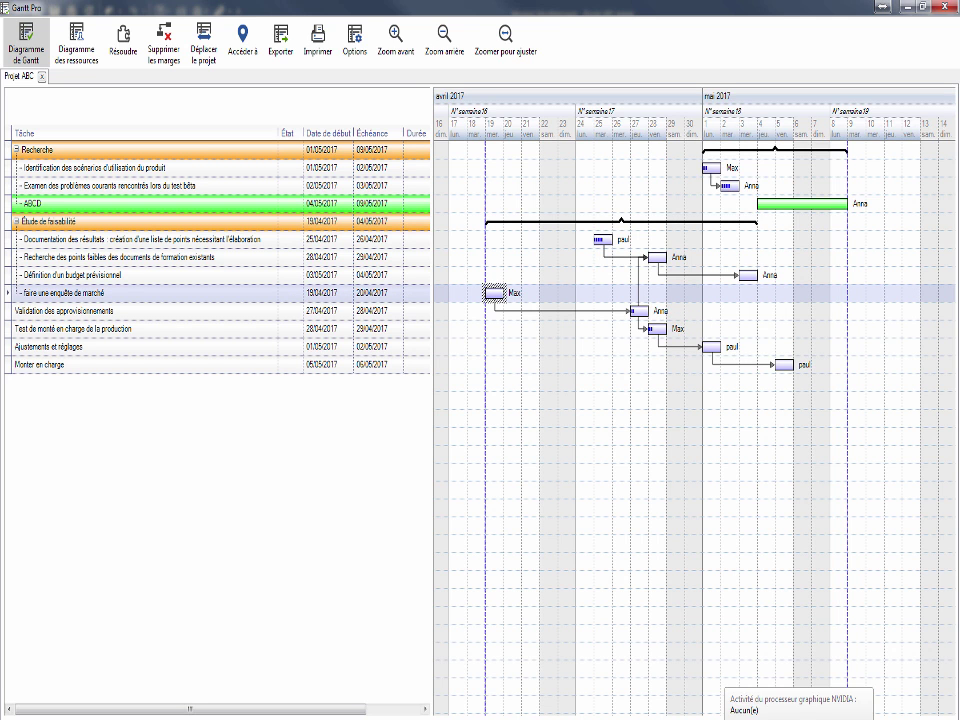
Step: Shift the whole project by changing its start date to 28/02/2017
left_click_drag(640, 500, 860, 500)
scroll(695, 400, "left", 5)
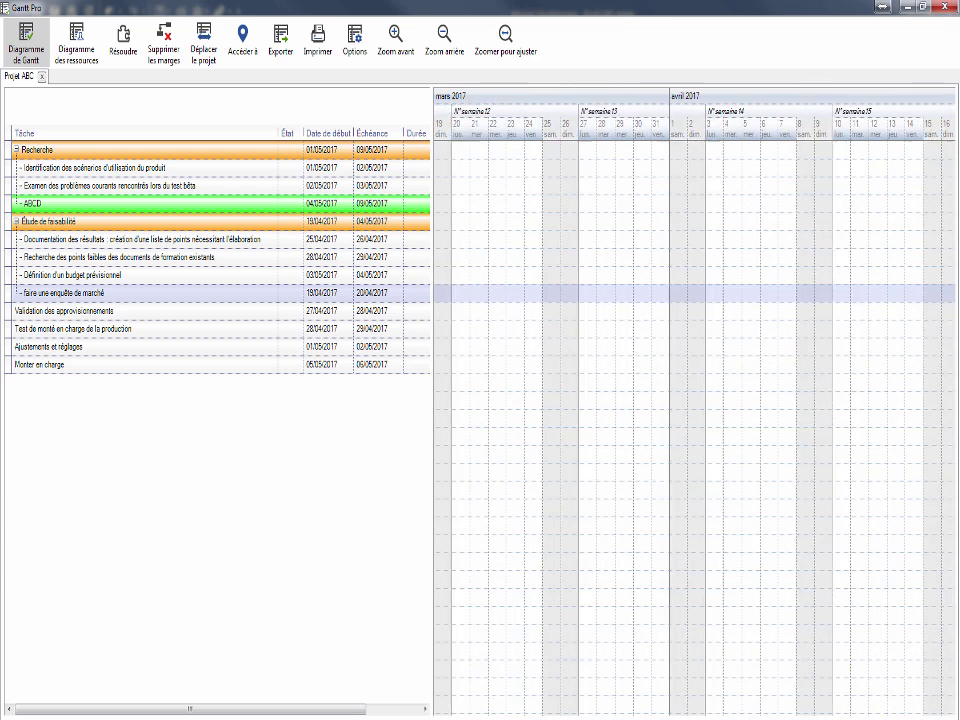
scroll(695, 400, "left", 5)
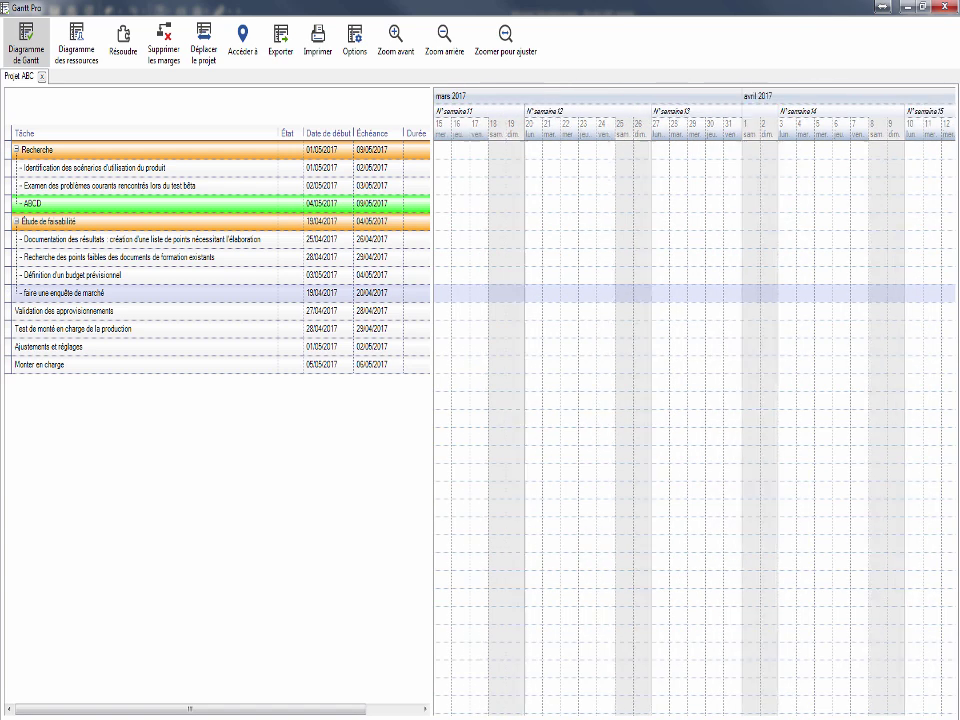
scroll(695, 400, "right", 12)
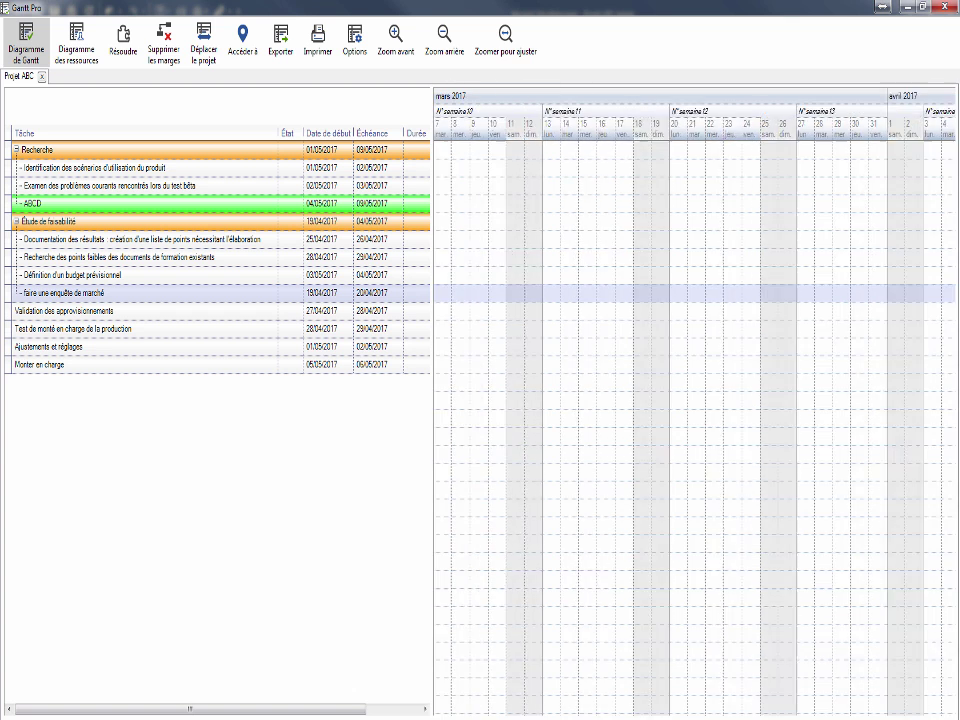
scroll(695, 400, "right", 3)
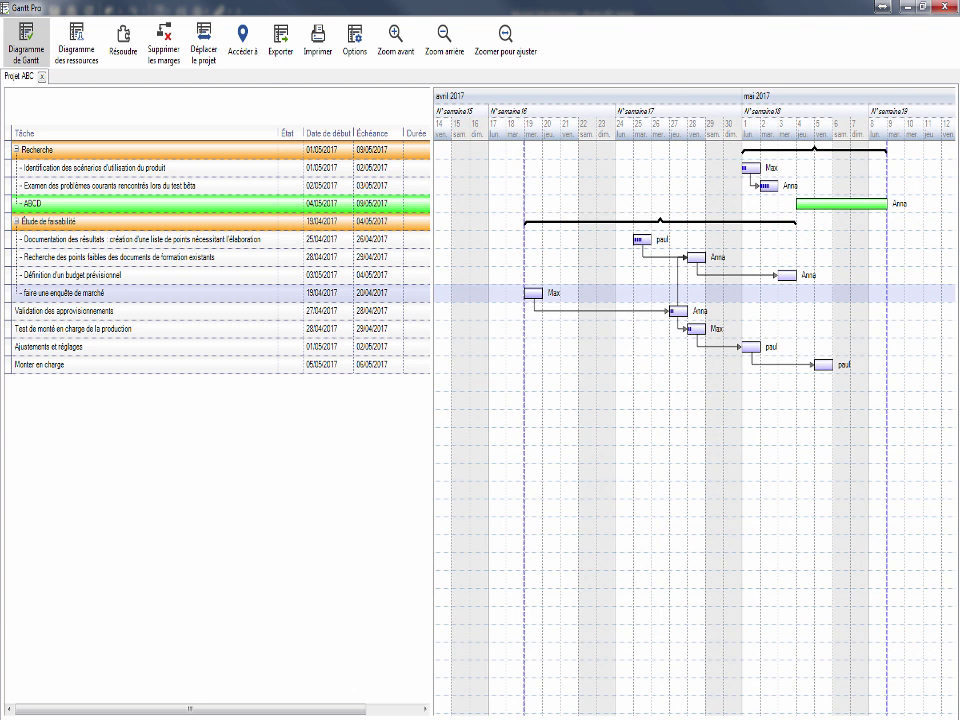
left_click(204, 42)
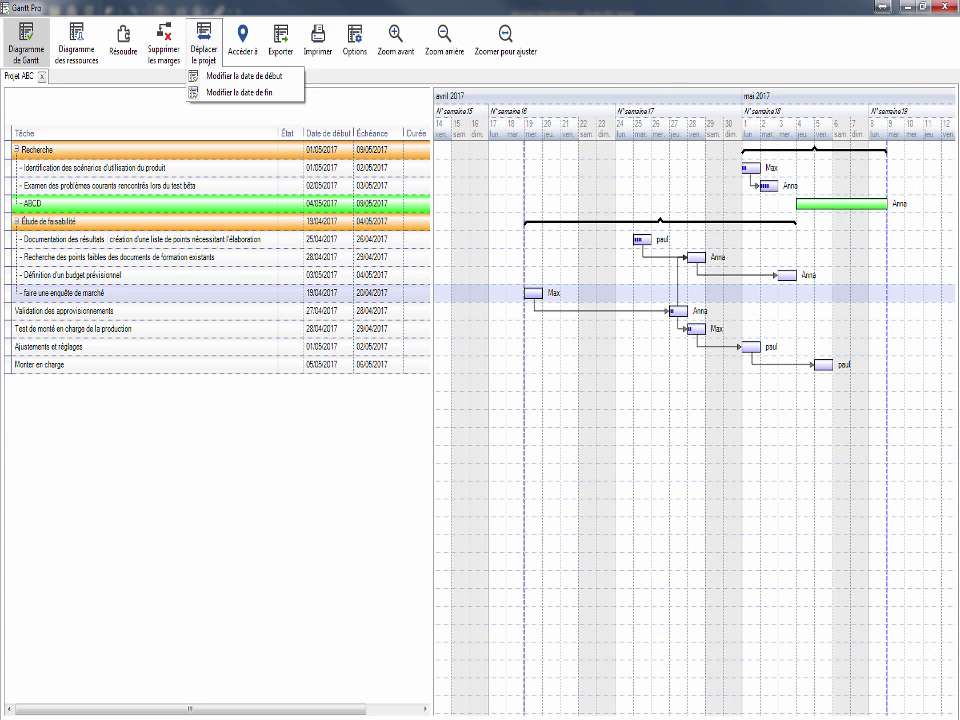
left_click(245, 76)
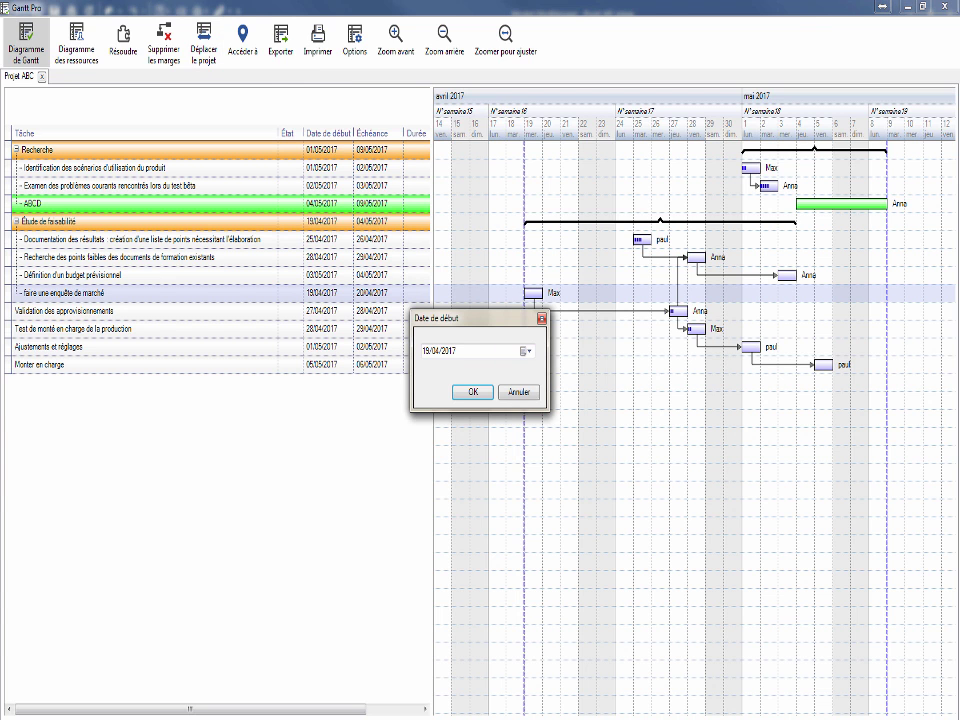
left_click(555, 352)
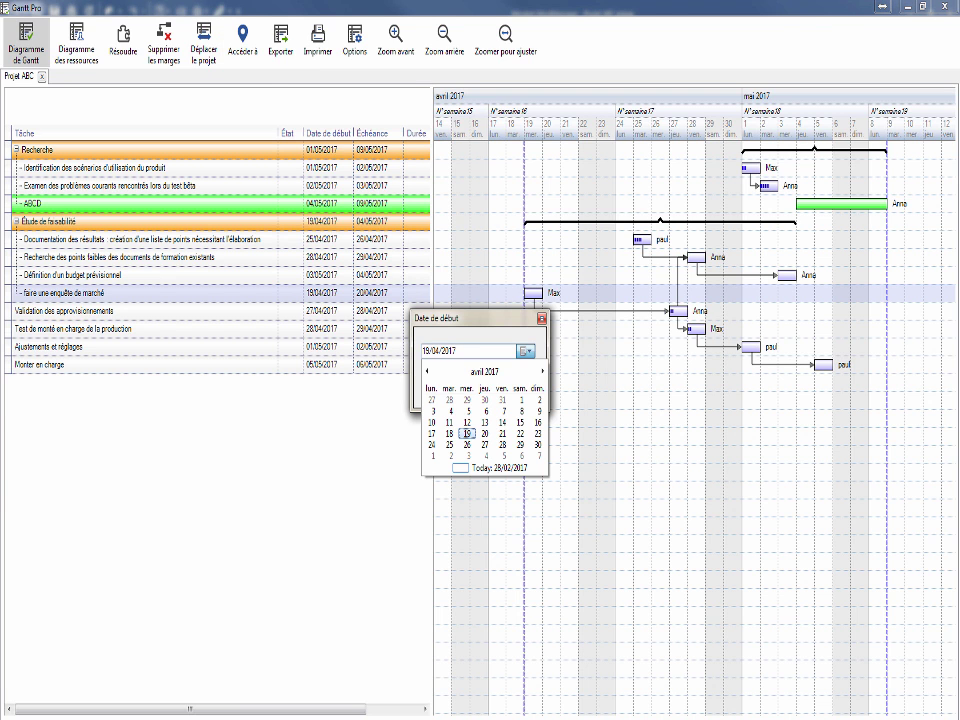
left_click(427, 371)
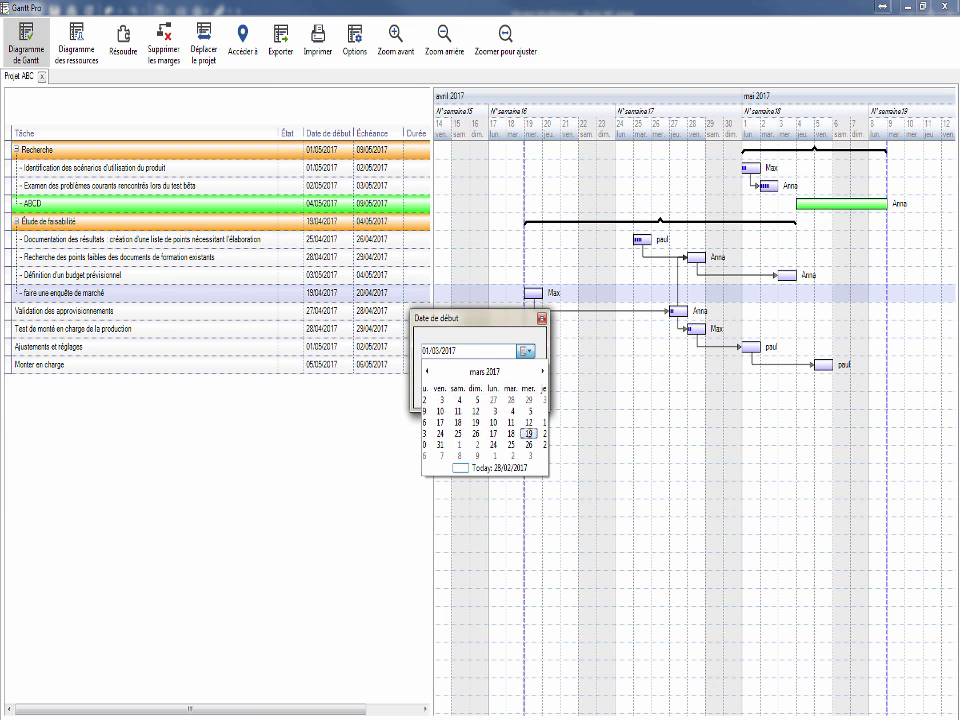
key("Page_Up")
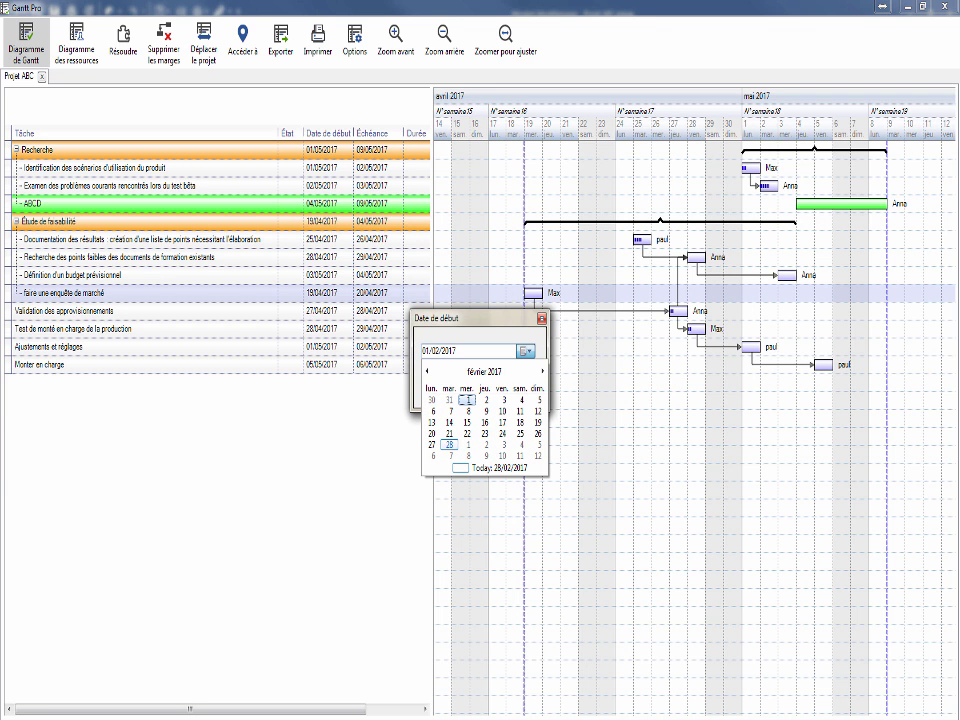
key("Return")
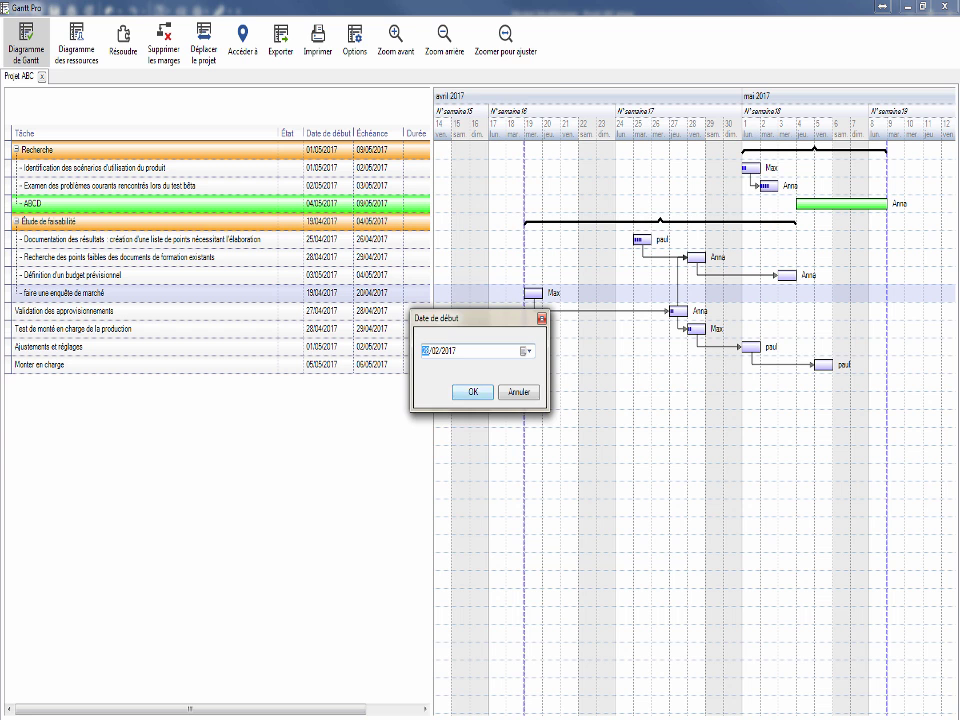
key("Return")
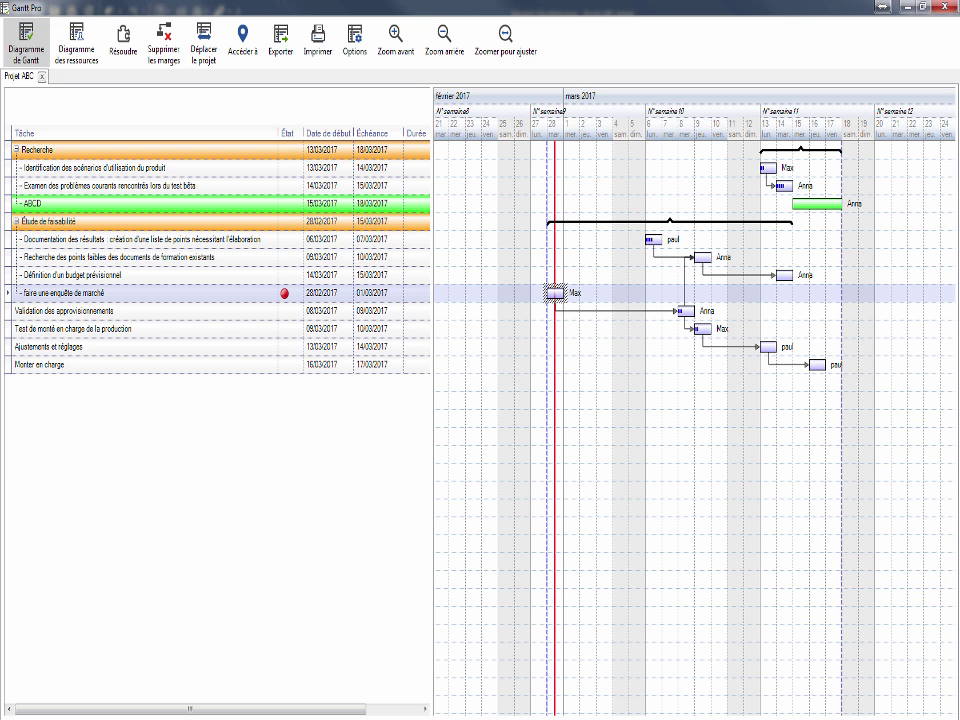
Step: Examine the shifted timeline, reduce the Gantt Pro window and place it below the map topics so both can be seen
left_click_drag(441, 450, 949, 450)
left_click_drag(794, 358, 909, 358)
scroll(695, 400, "down", 6)
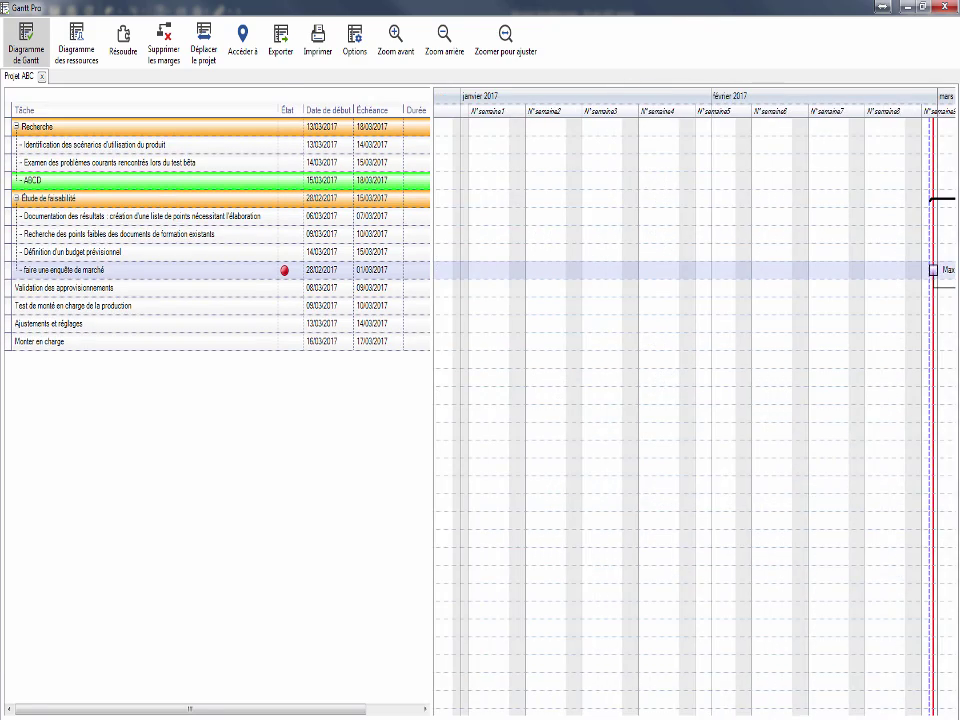
scroll(696, 400, "down", 3)
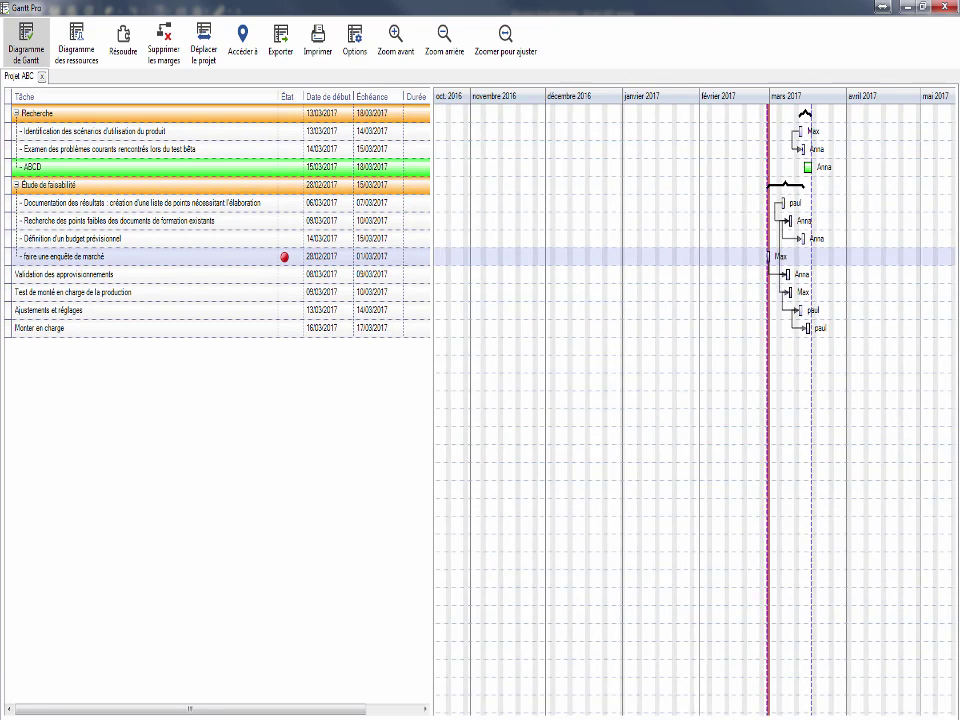
scroll(696, 400, "up", 2)
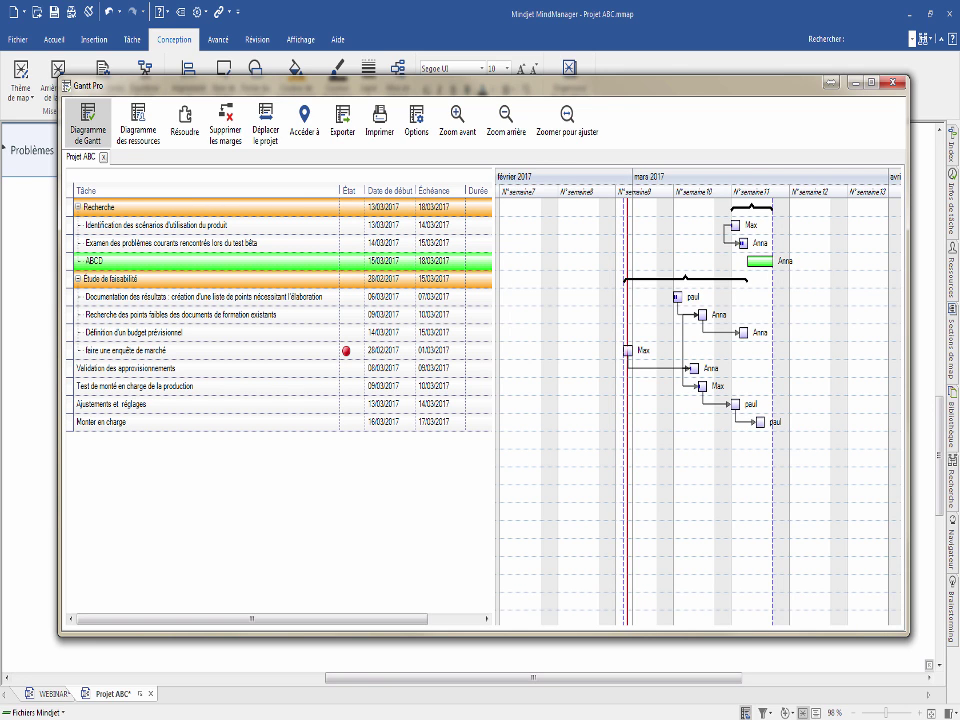
left_click(628, 351)
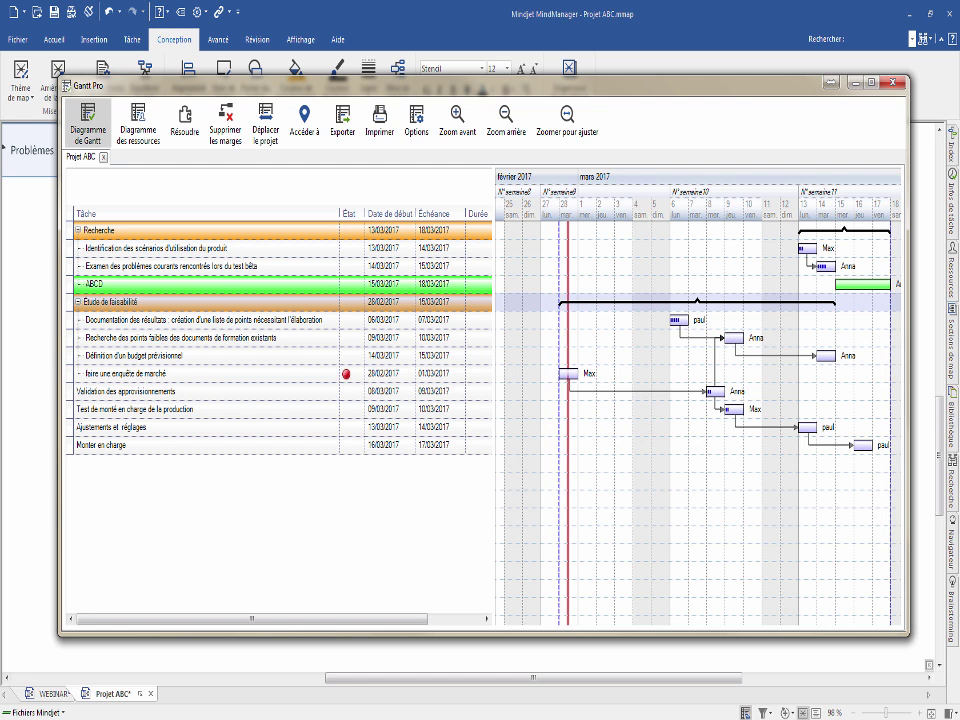
mouse_move(572, 374)
left_click_drag(565, 86, 614, 360)
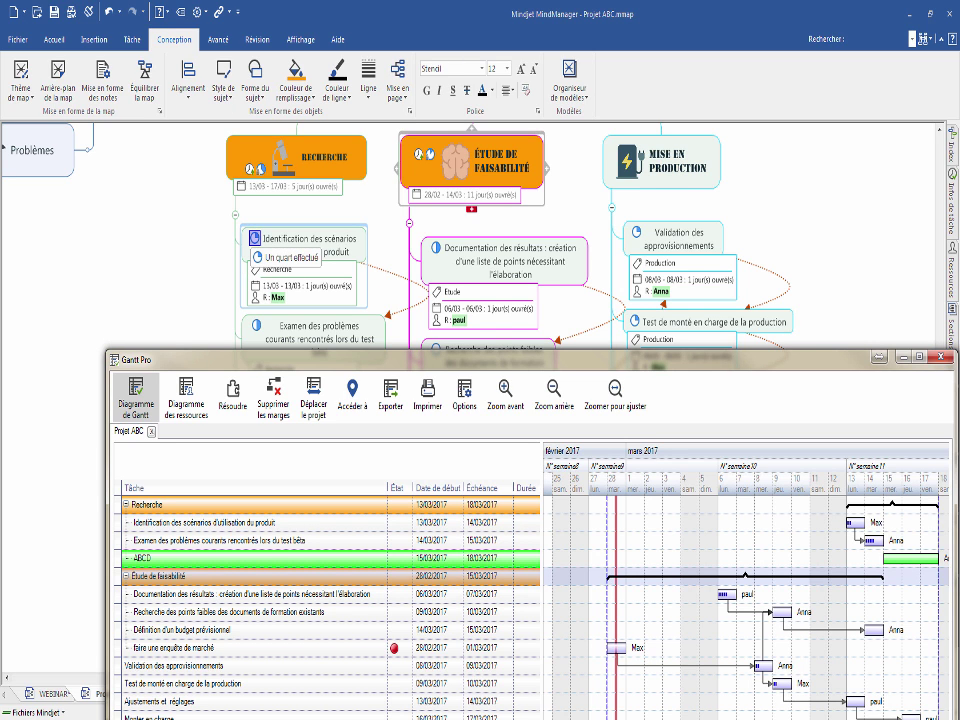
Step: Cycle the progress of the map topics "Identification des scénarios d'utilisation du produit" and "faire une enquête de marché", ending both at 0 %
left_click(258, 244)
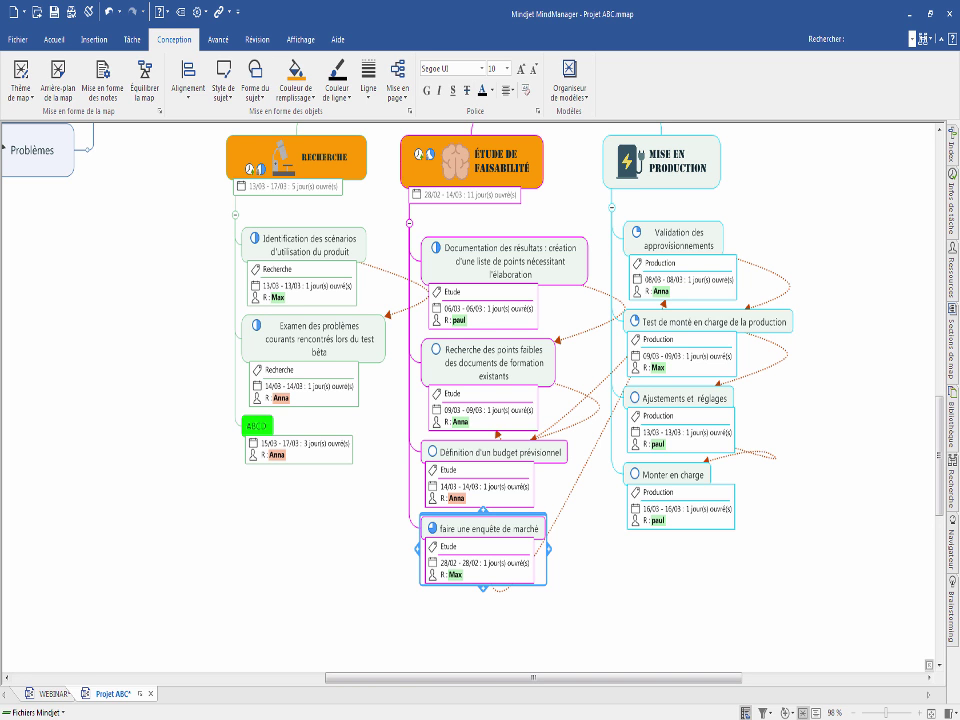
left_click_drag(958, 118, 500, 78)
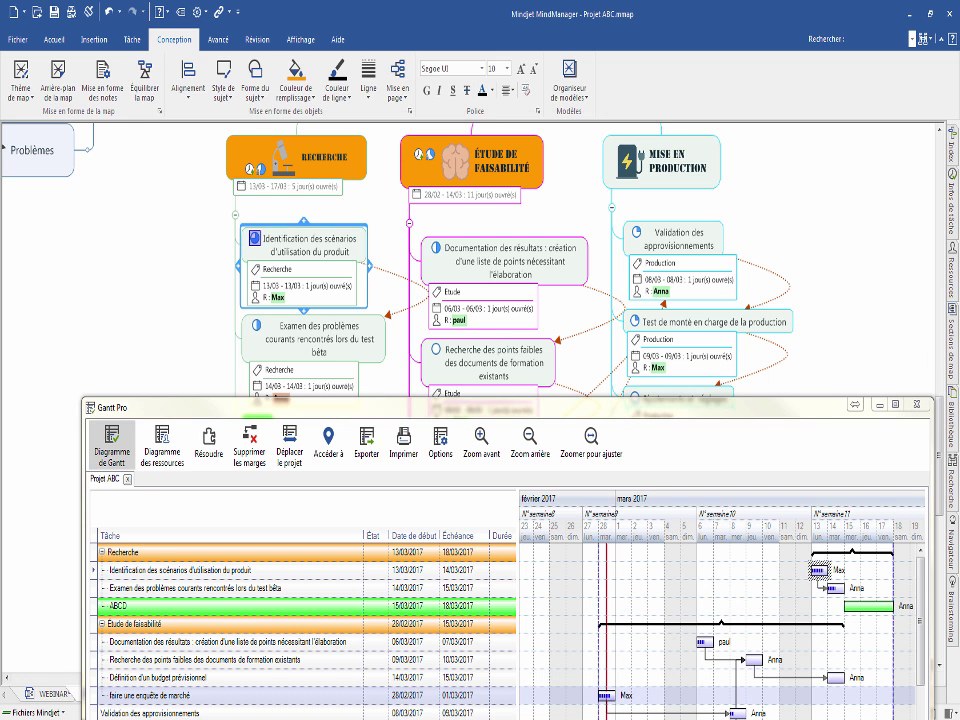
left_click(255, 238)
left_click(255, 238)
left_click(397, 280)
scroll(397, 280, "down", 2)
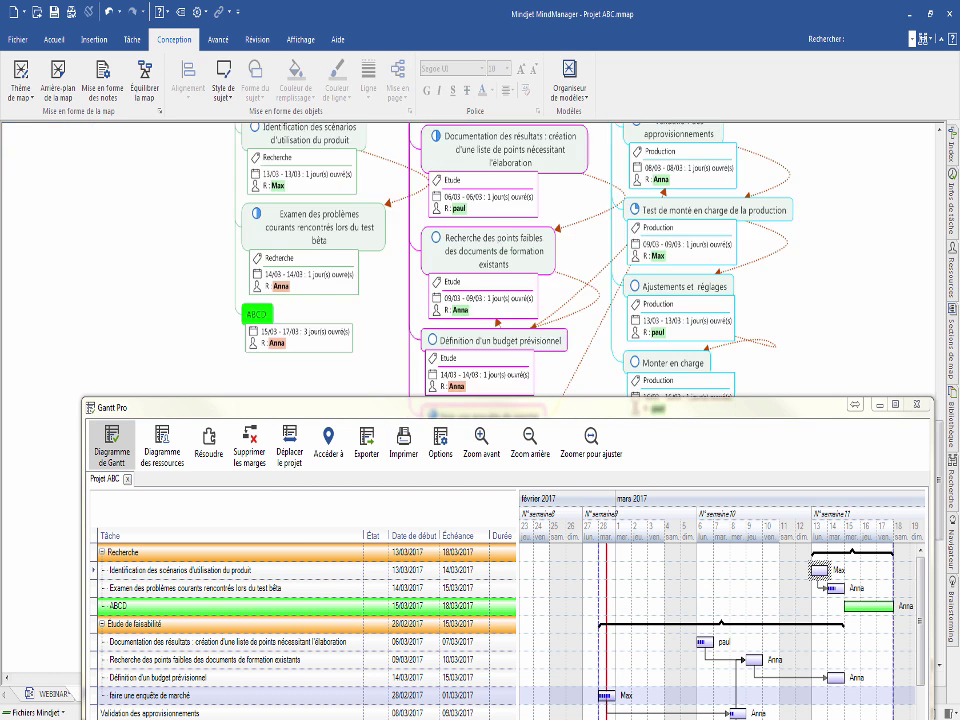
left_click(432, 305)
left_click(432, 305)
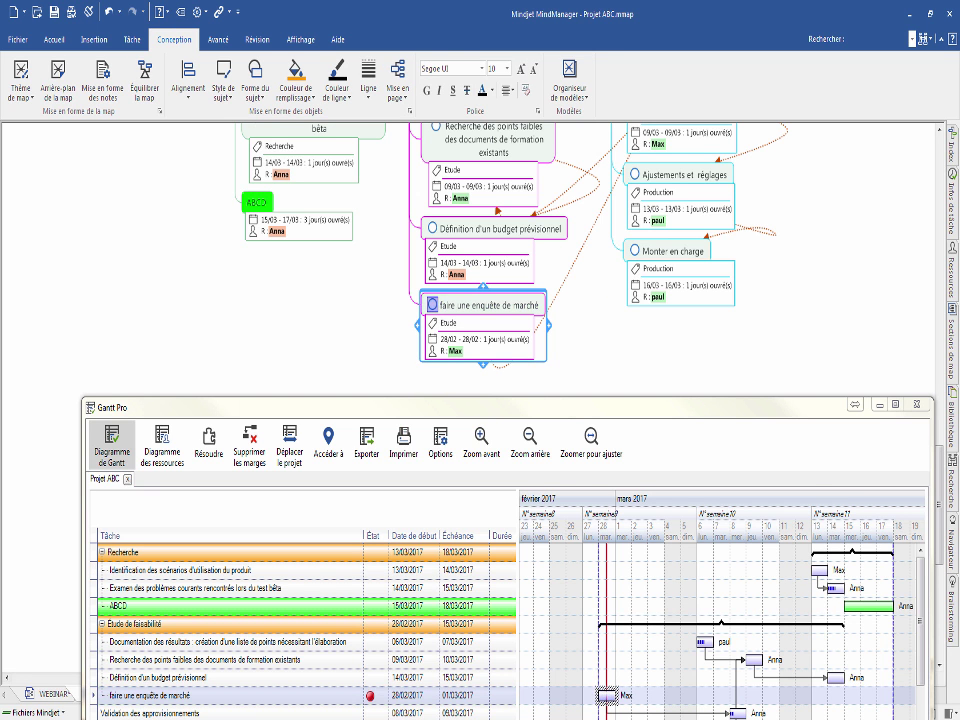
Step: Show the resources diagram with every resource collapsed, and expand the first resource to examine its workload and overlapping tasks
left_click_drag(430, 407, 424, 294)
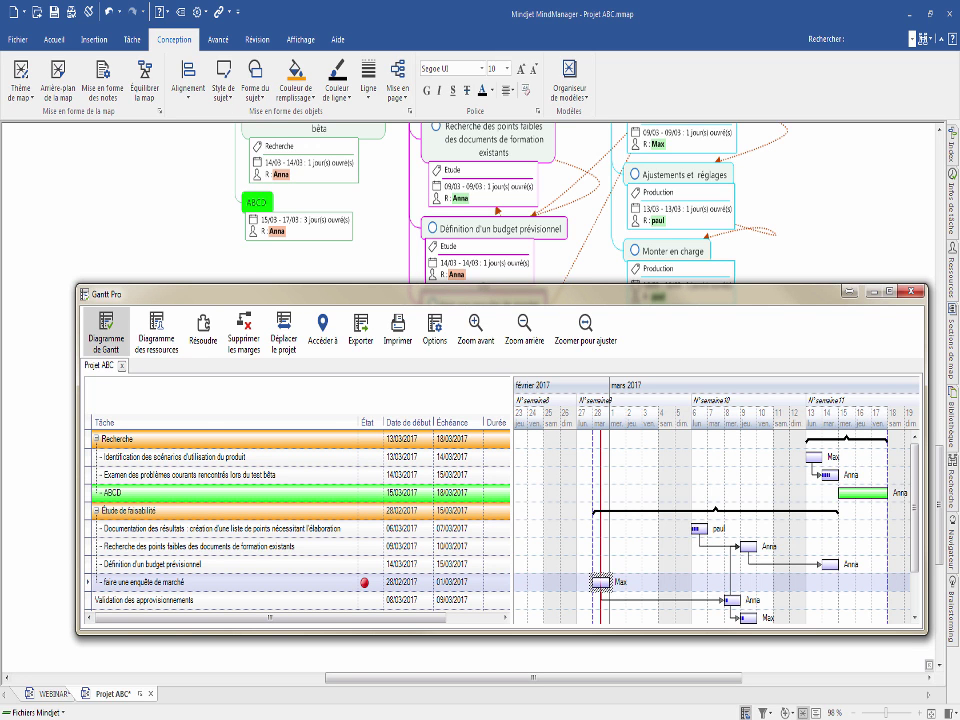
left_click(155, 332)
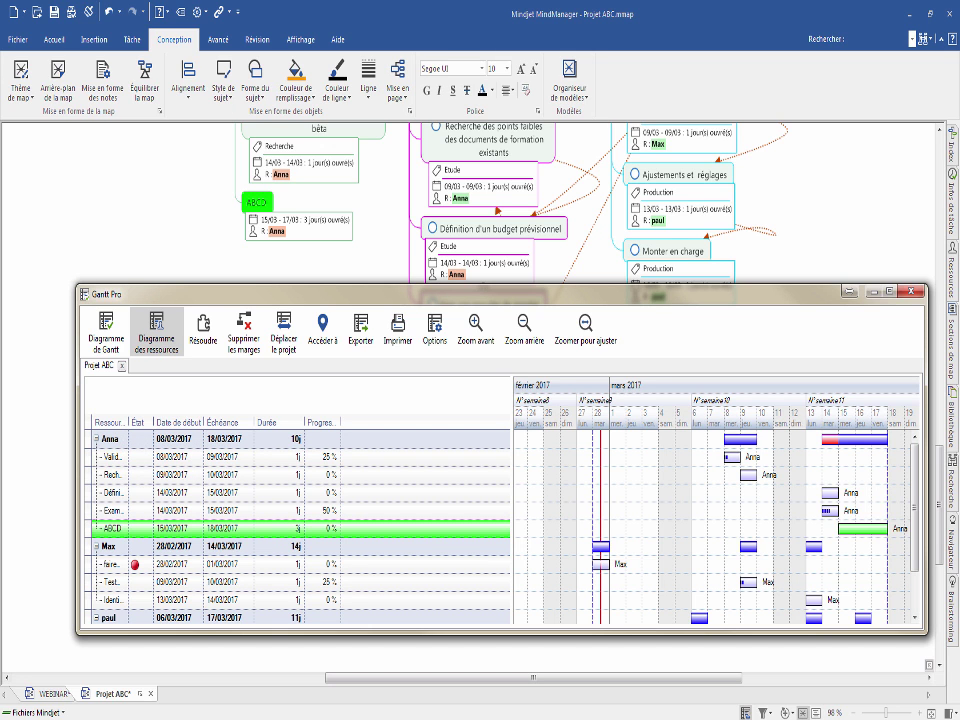
left_click(97, 439)
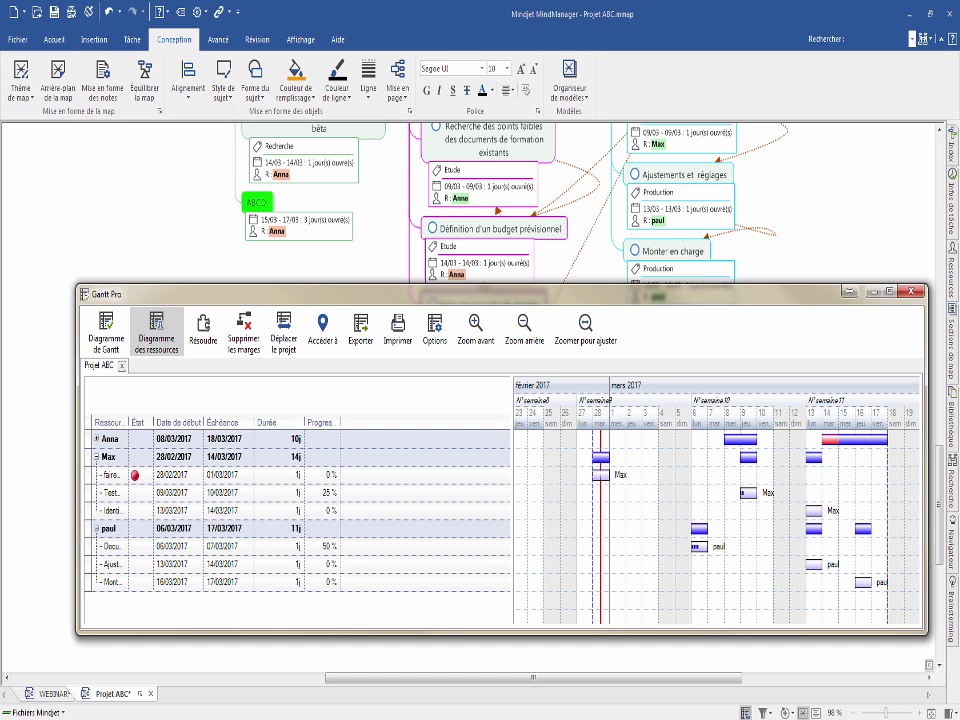
left_click(96, 456)
left_click(96, 475)
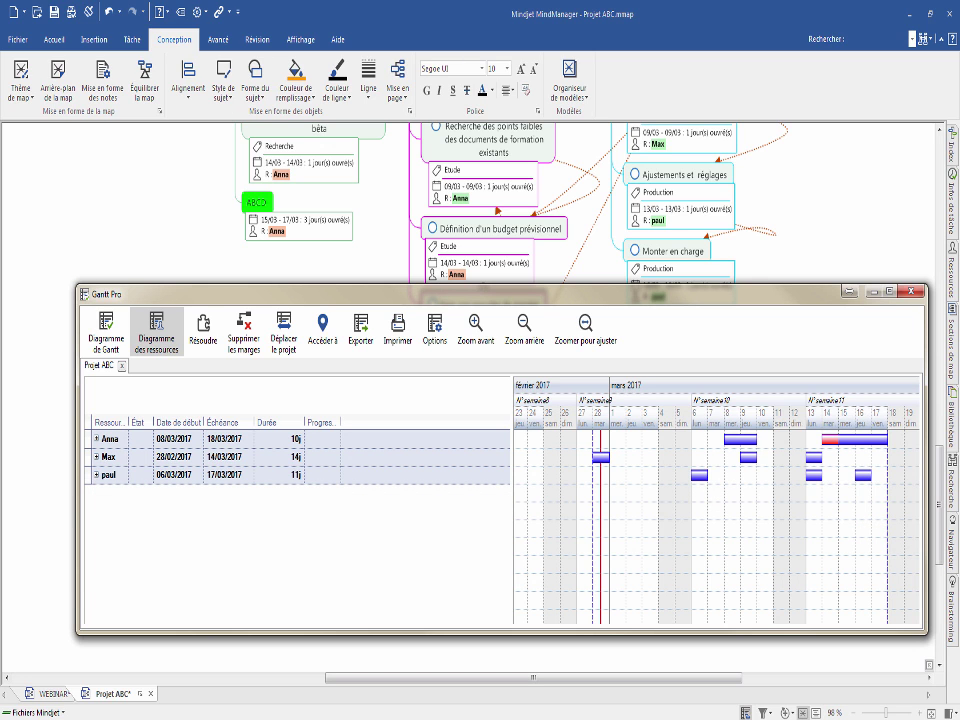
left_click(832, 440)
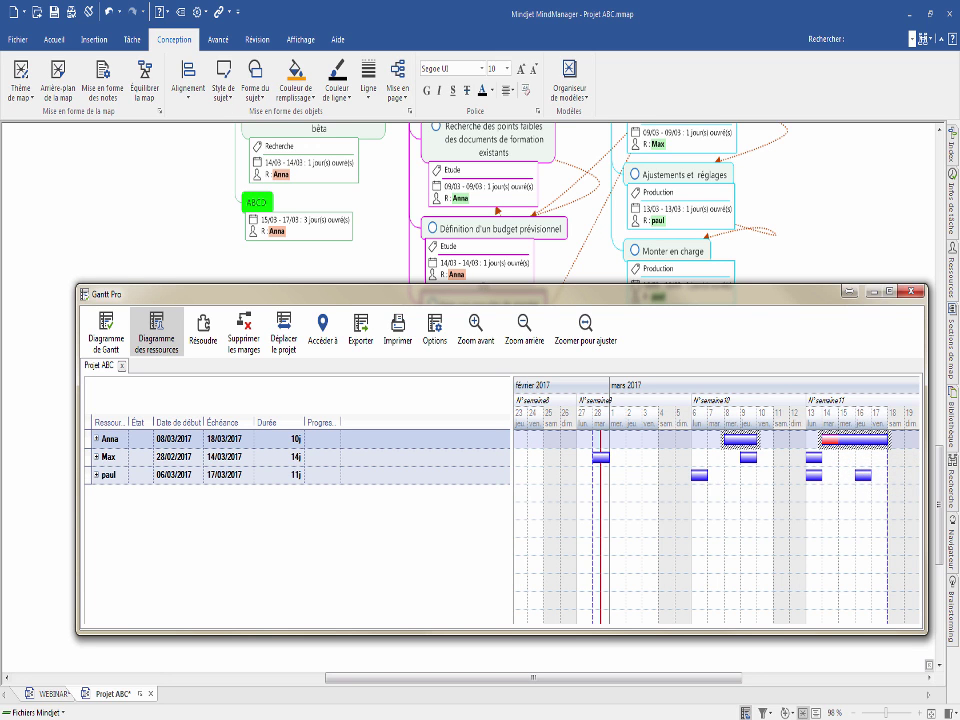
left_click(96, 439)
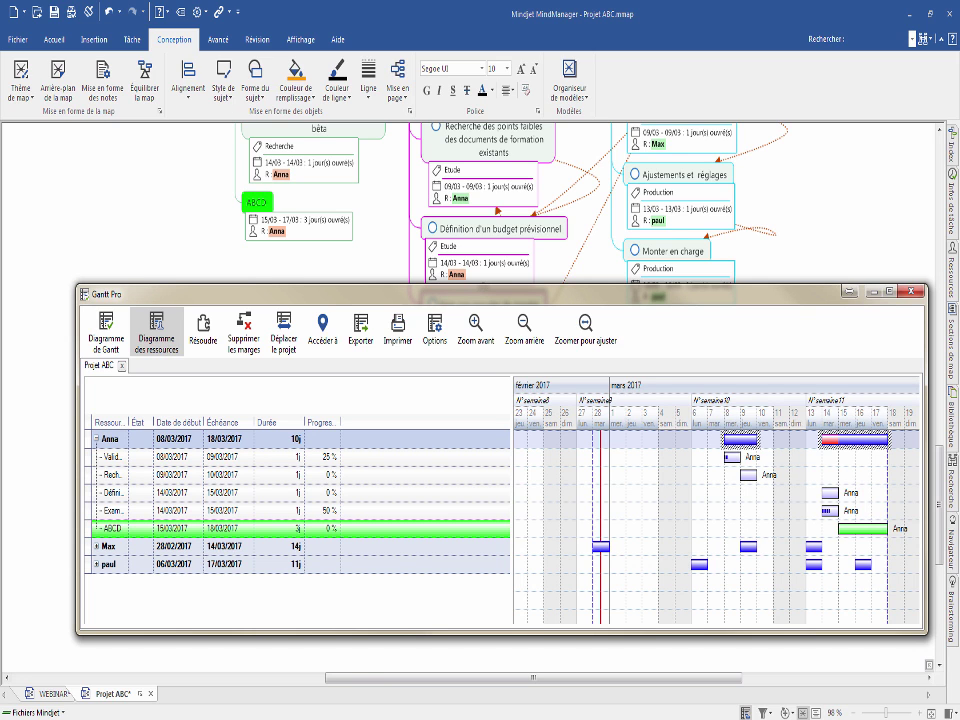
Step: Set the Gantt Pro options to display task and resource names beside the task bars
mouse_move(825, 492)
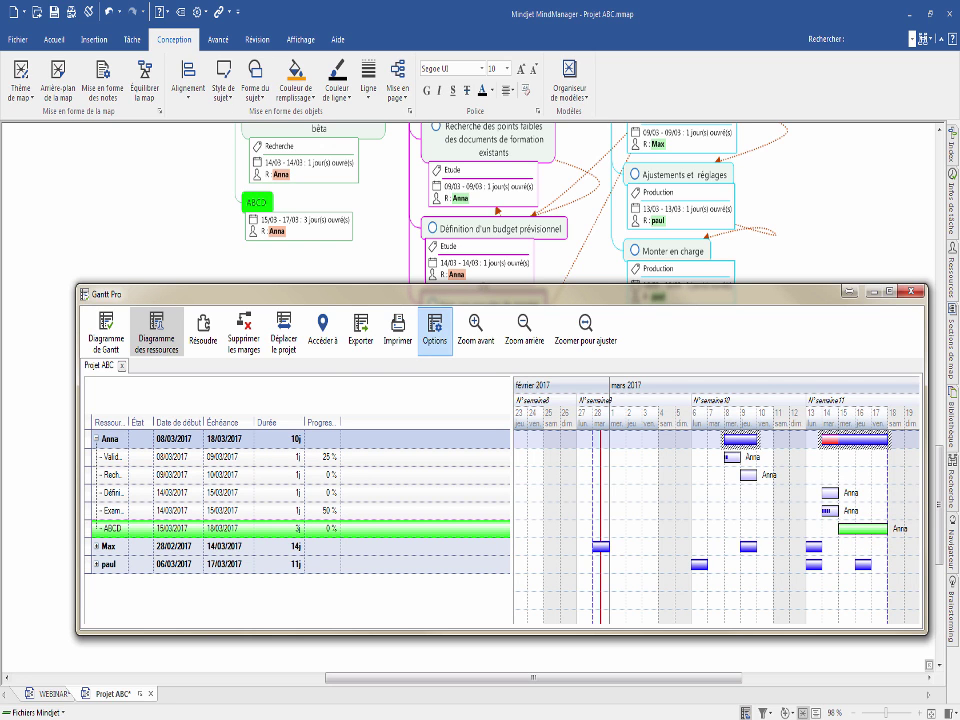
left_click(435, 328)
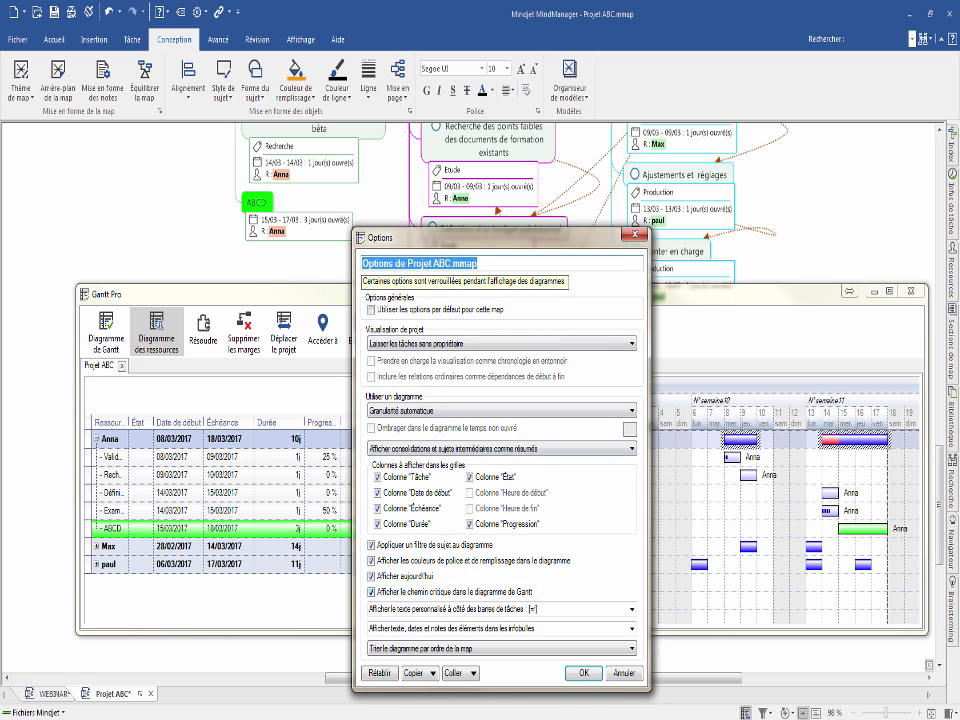
left_click(631, 608)
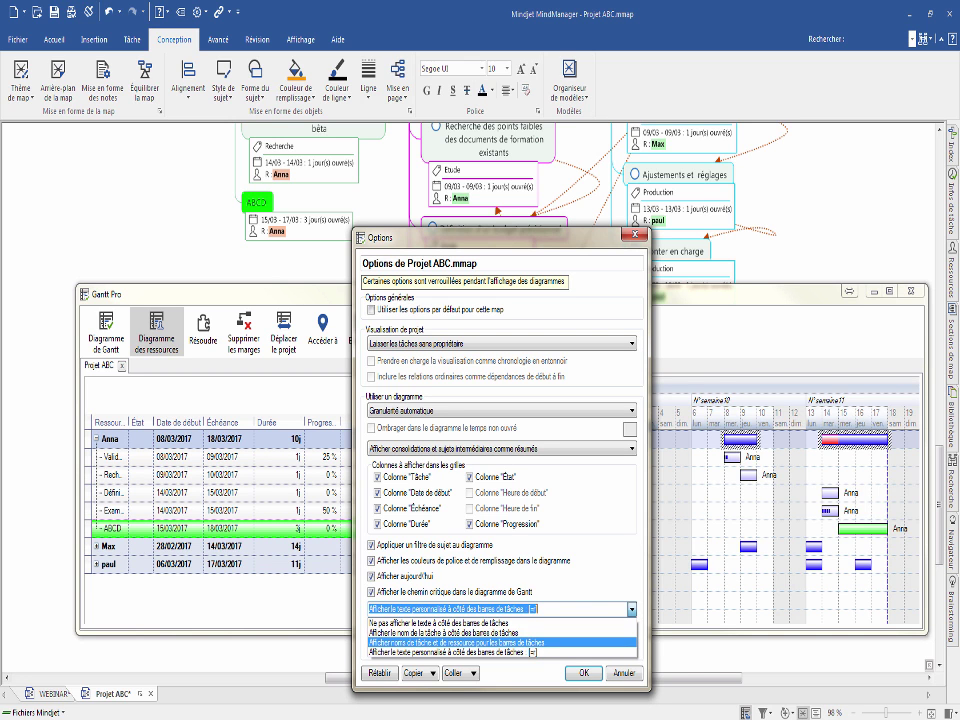
left_click(457, 643)
left_click(583, 674)
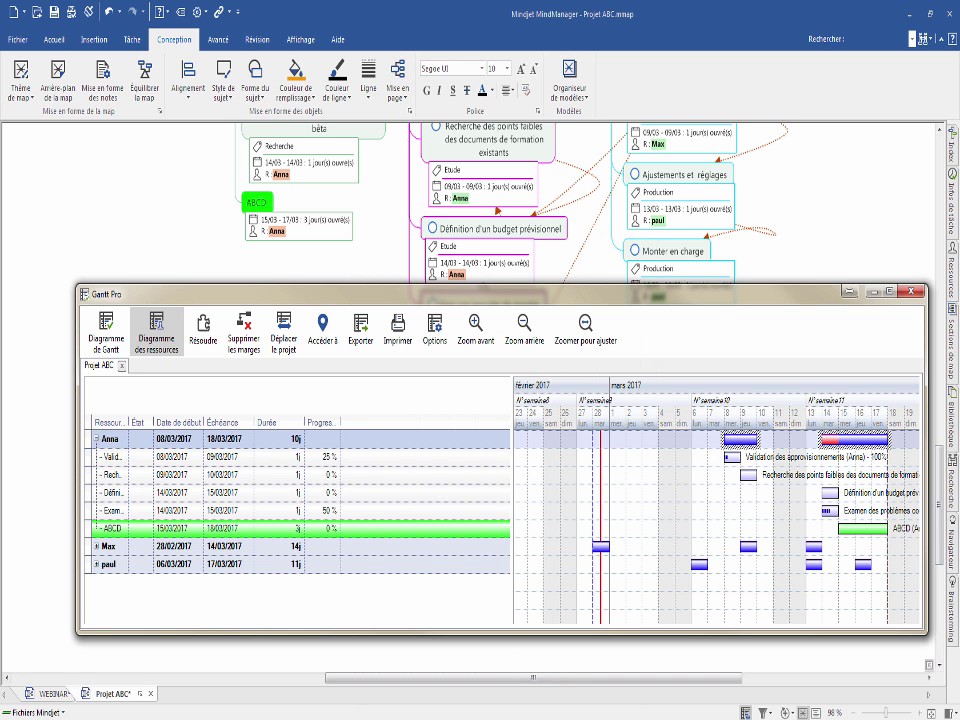
left_click_drag(800, 595, 671, 595)
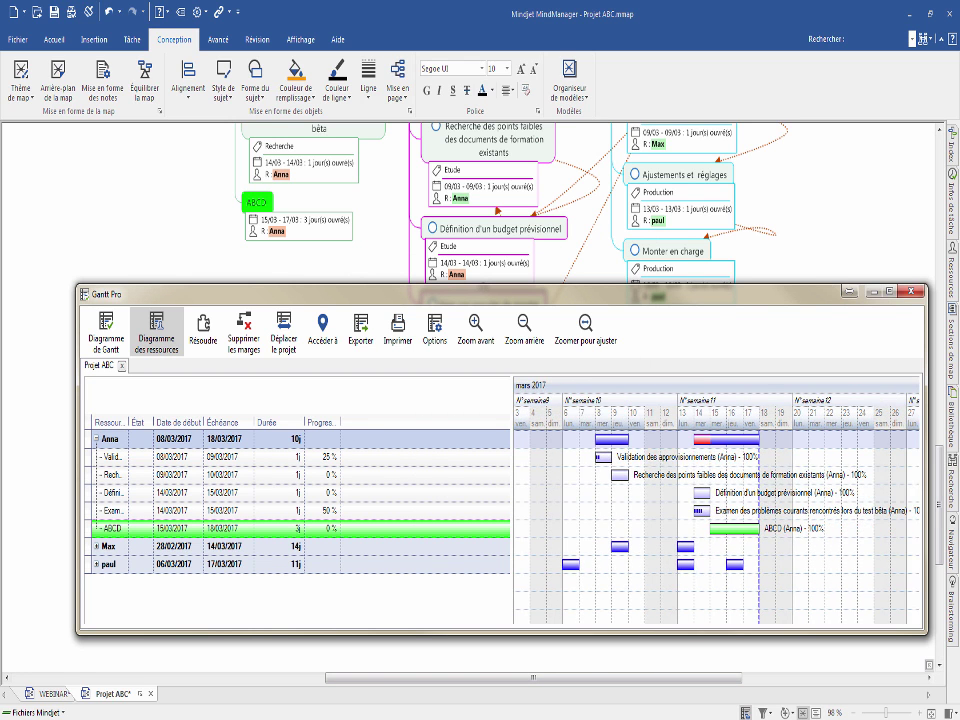
scroll(715, 500, "right", 3)
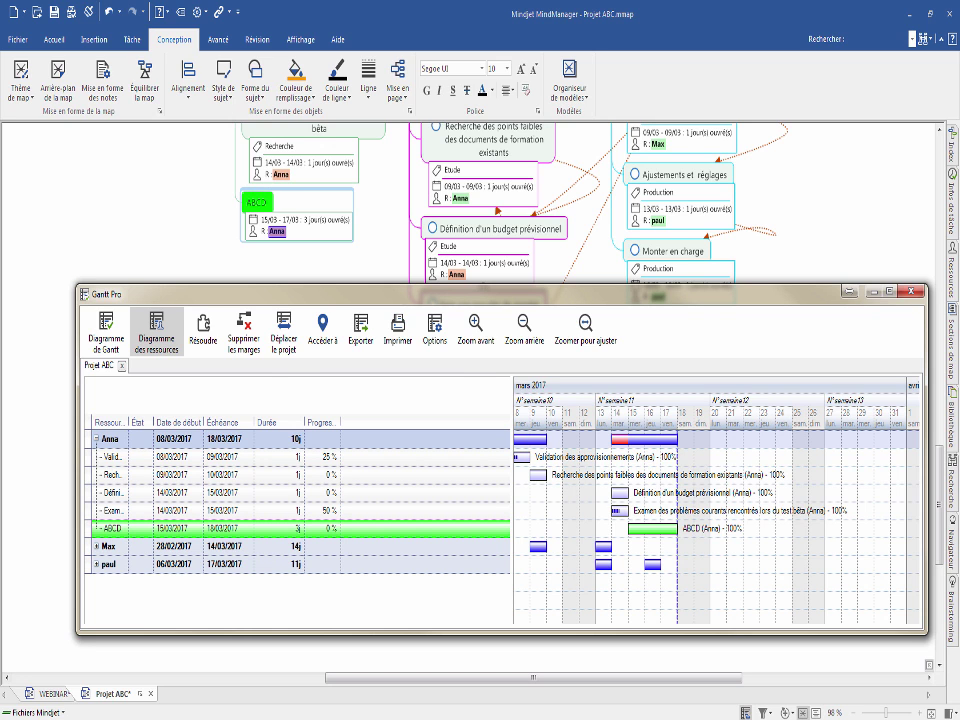
Step: Set the assigned resource's workload on the map topic "ABCD" to 25 %
right_click(273, 231)
mouse_move(340, 262)
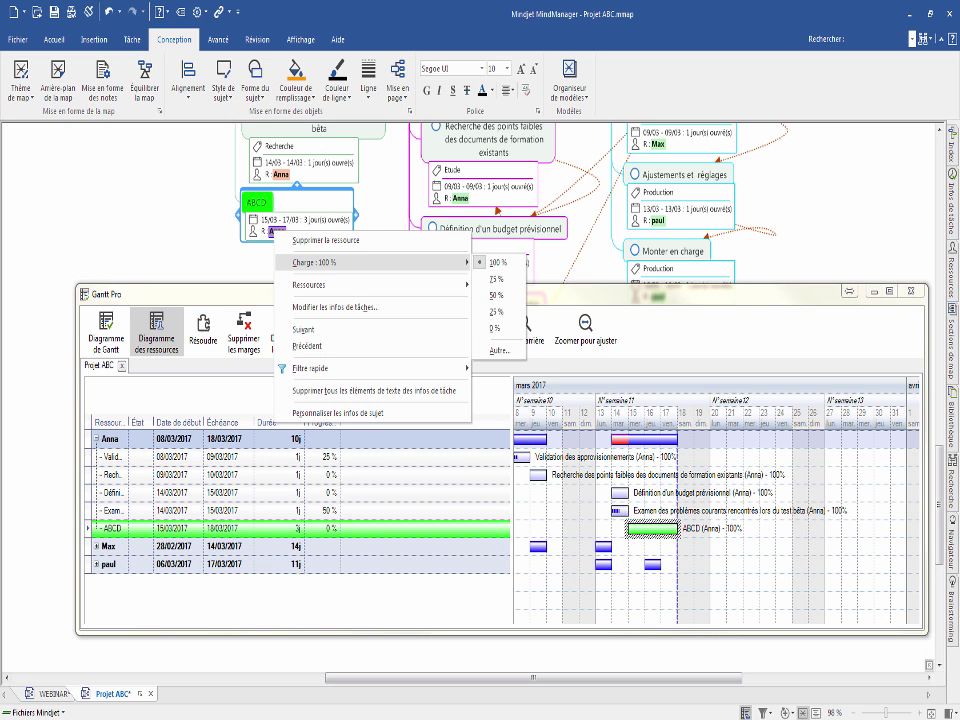
left_click(494, 311)
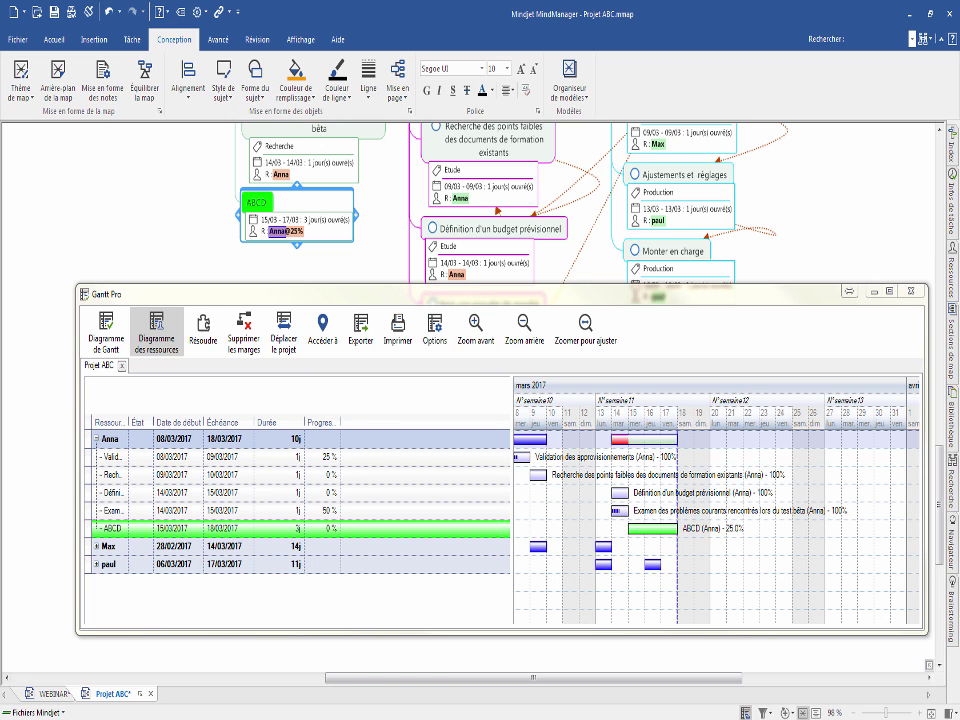
left_click(500, 294)
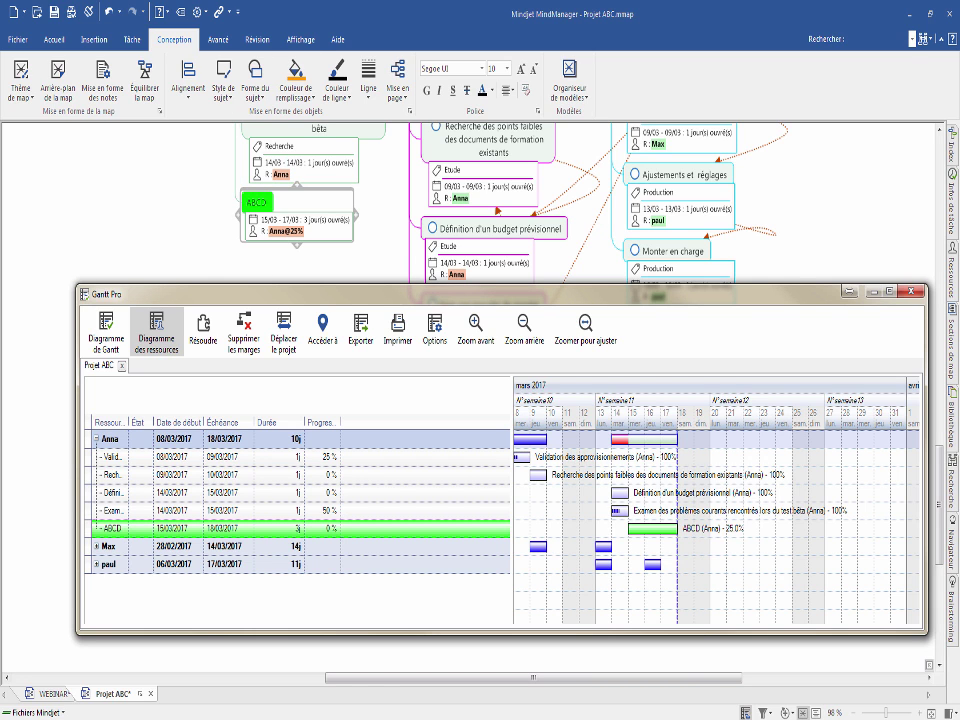
mouse_move(457, 274)
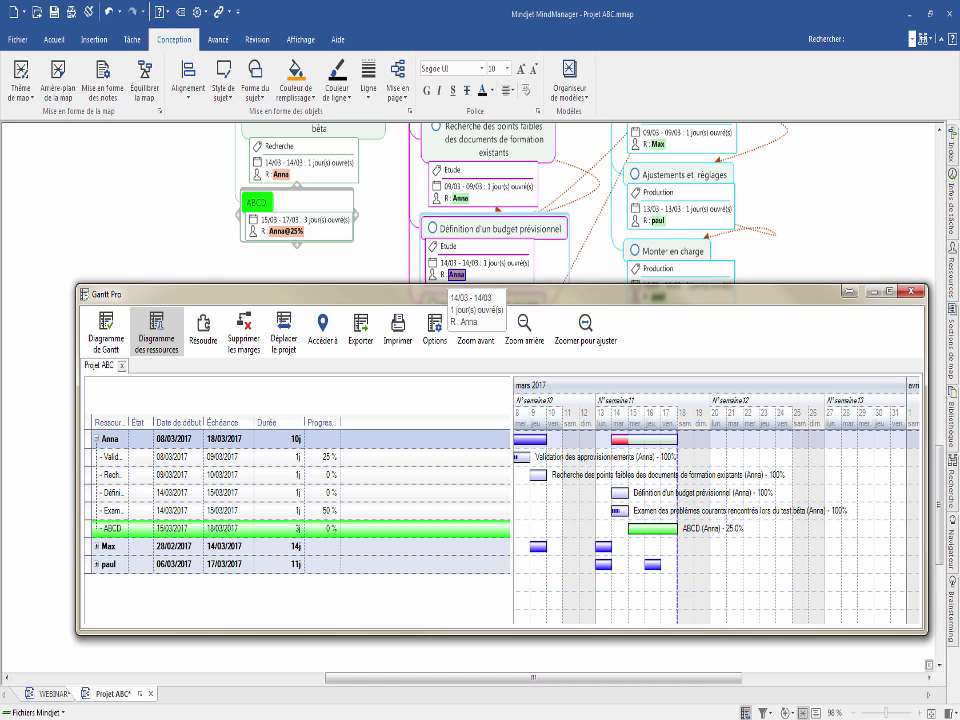
Step: Set the assigned resource's workload on the map topic "ABCD" back to 100 %
right_click(296, 229)
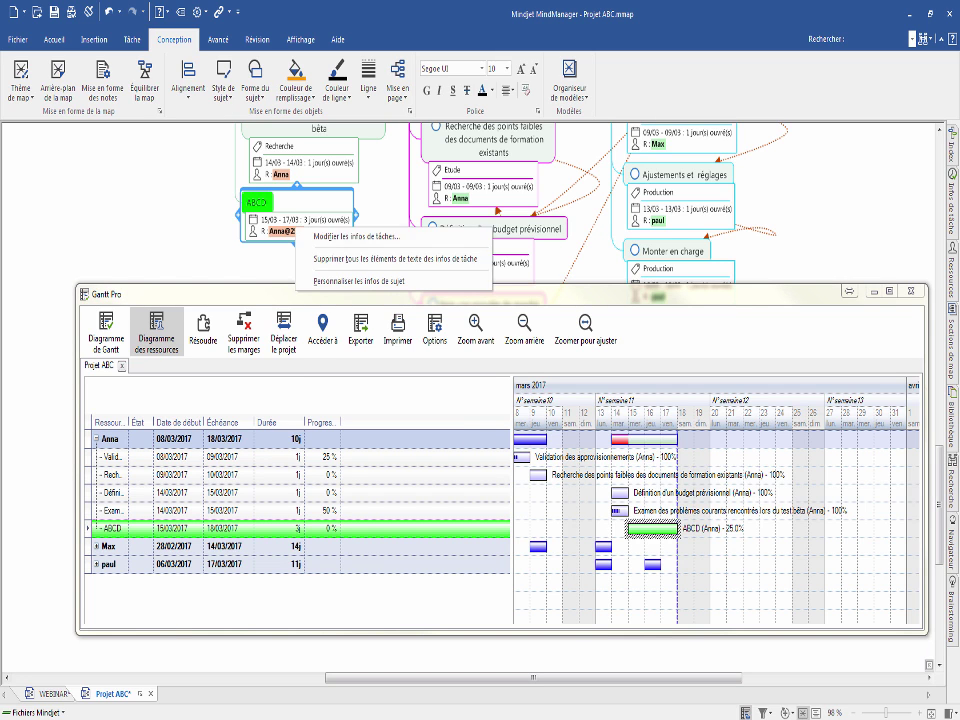
right_click(282, 231)
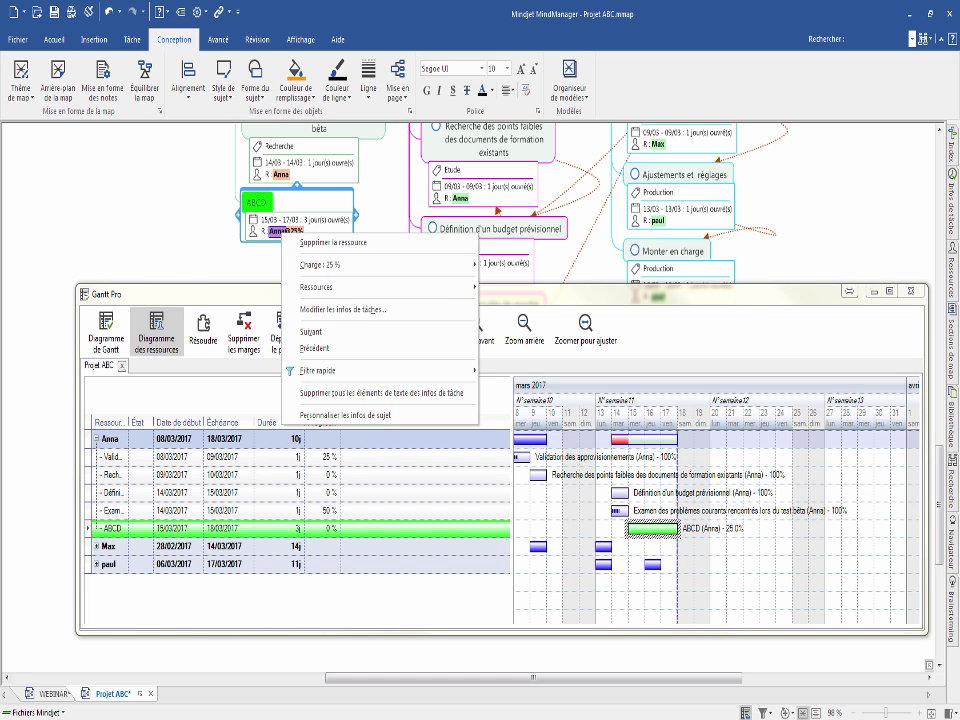
mouse_move(340, 264)
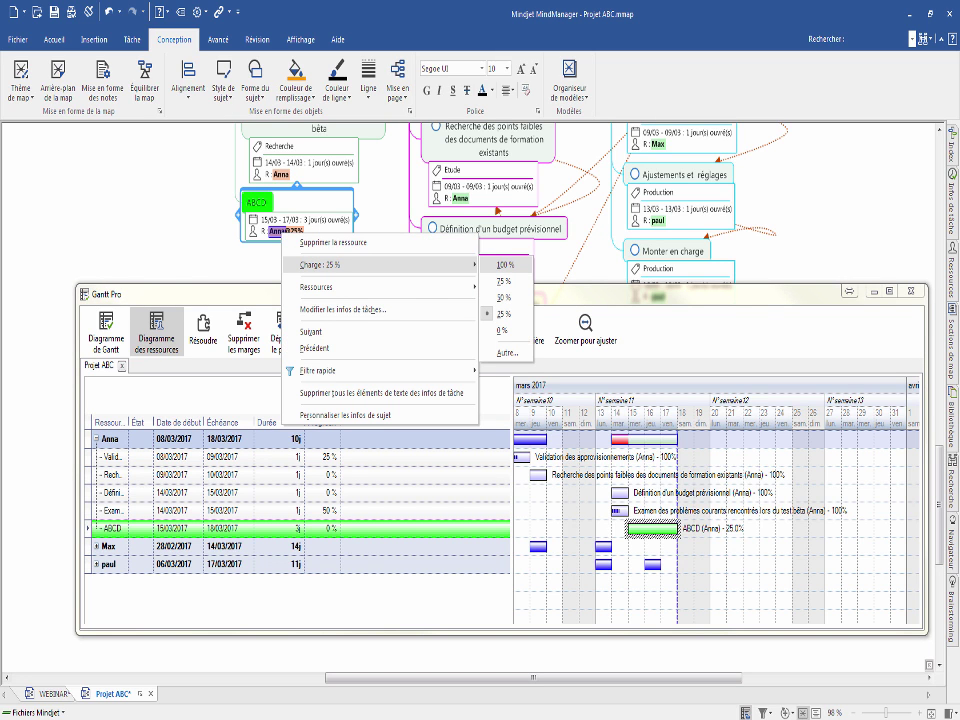
left_click(505, 264)
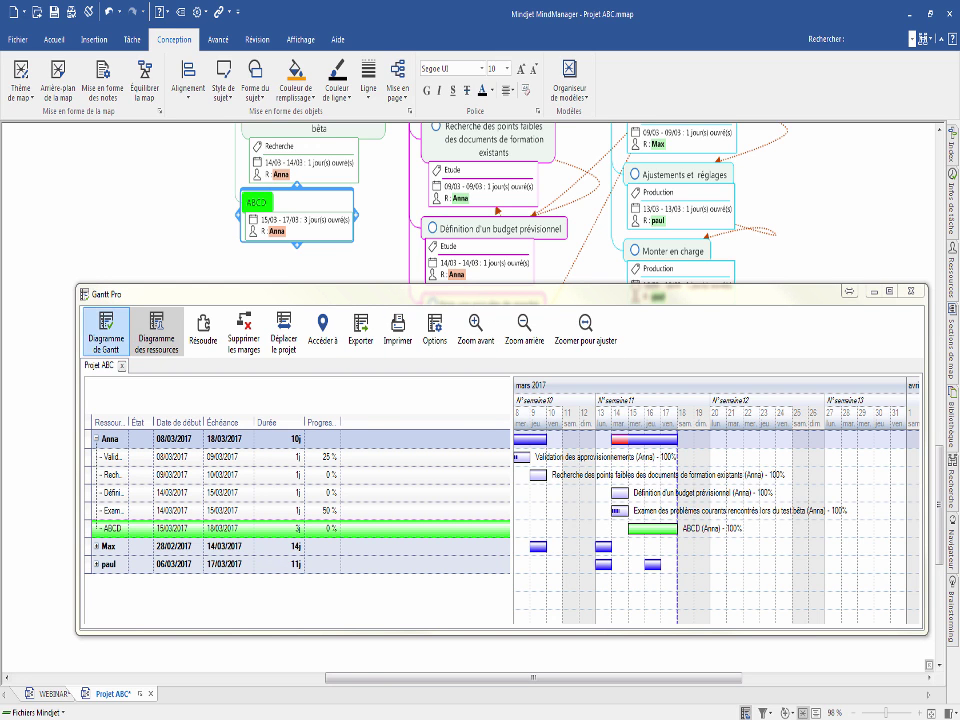
Step: Switch back to the Gantt diagram and run Résoudre on the project schedule
left_click(107, 330)
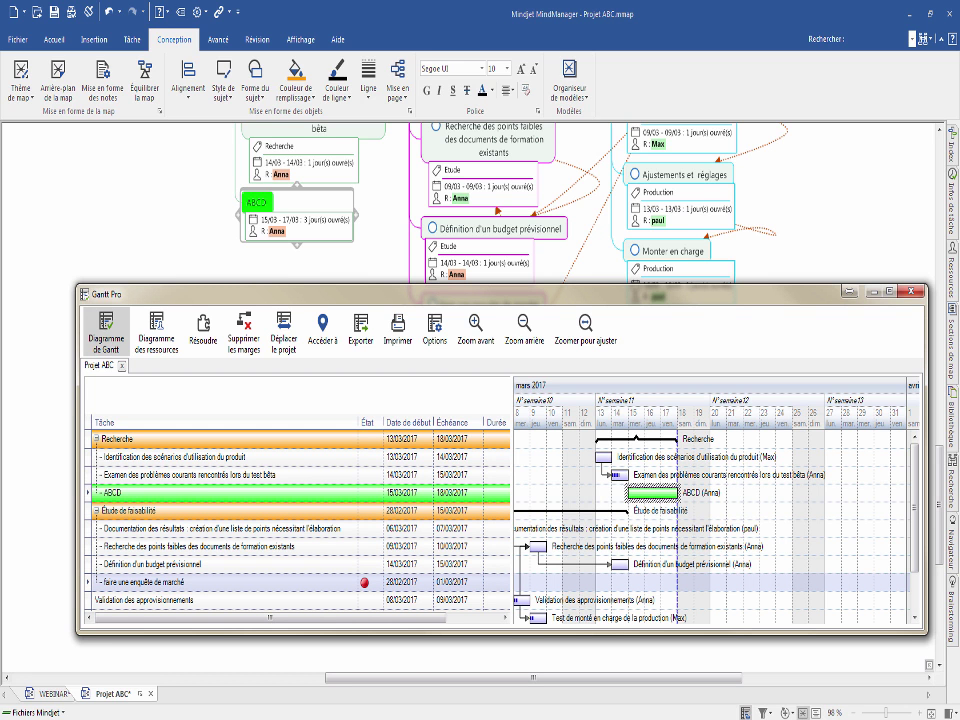
left_click_drag(480, 294, 507, 227)
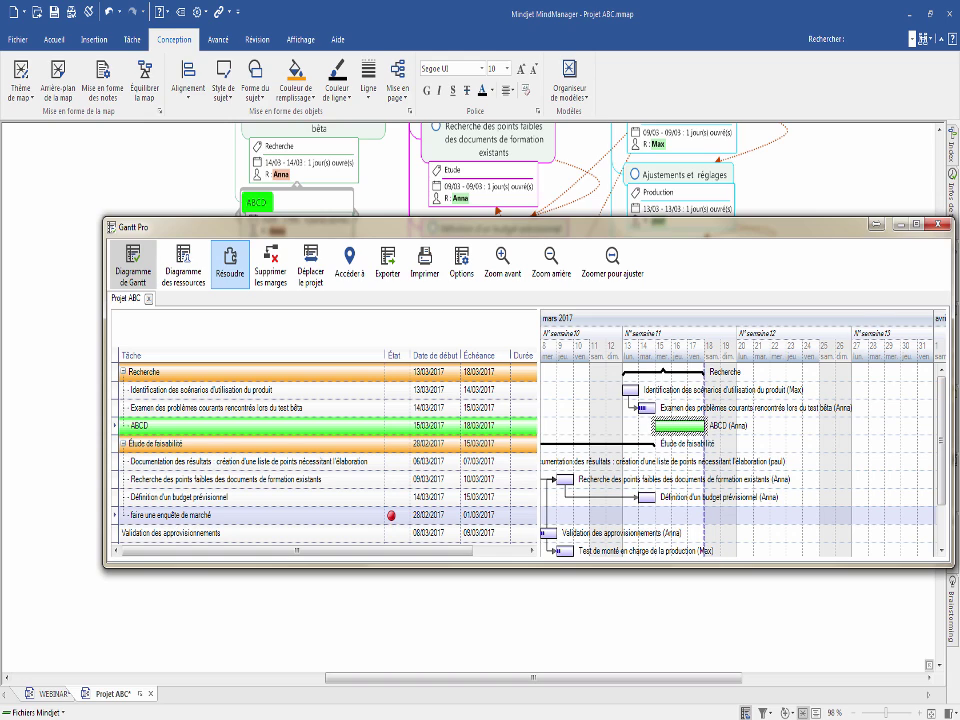
left_click(230, 264)
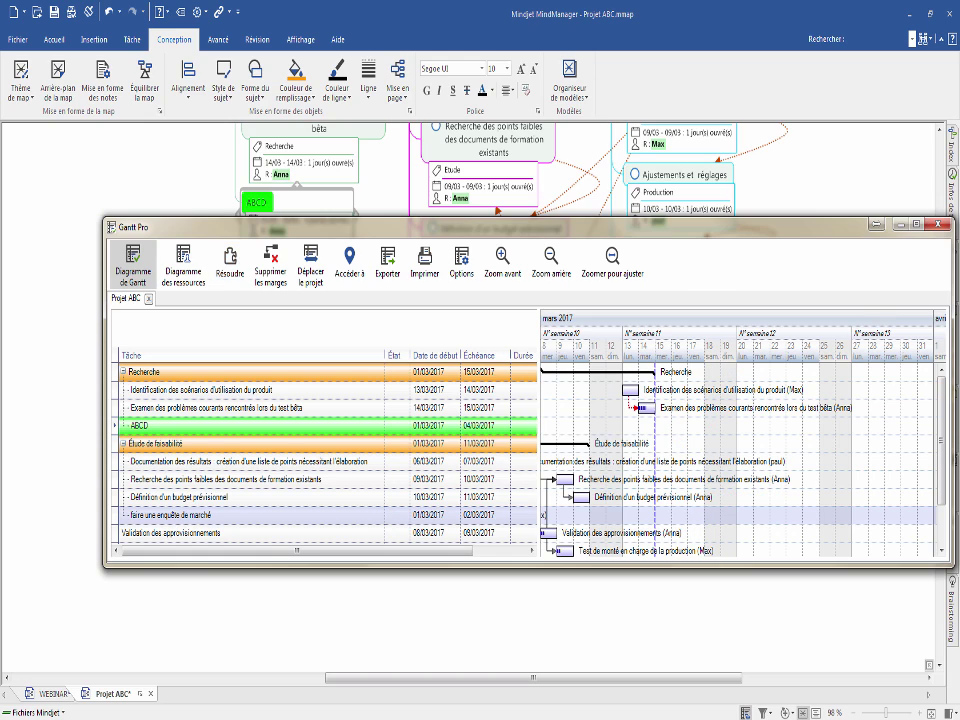
Step: Move the Gantt Pro window aside and examine the rescheduled dates and resources on the map topics
left_click_drag(300, 227, 258, 336)
left_click_drag(187, 334, 197, 266)
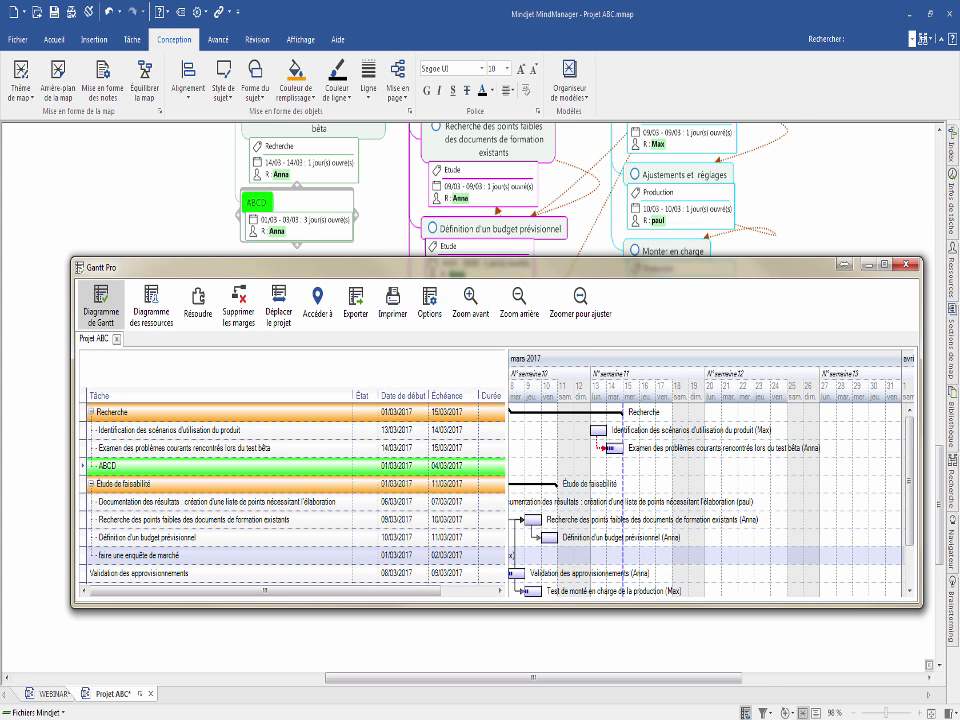
mouse_move(298, 222)
left_click_drag(500, 267, 489, 395)
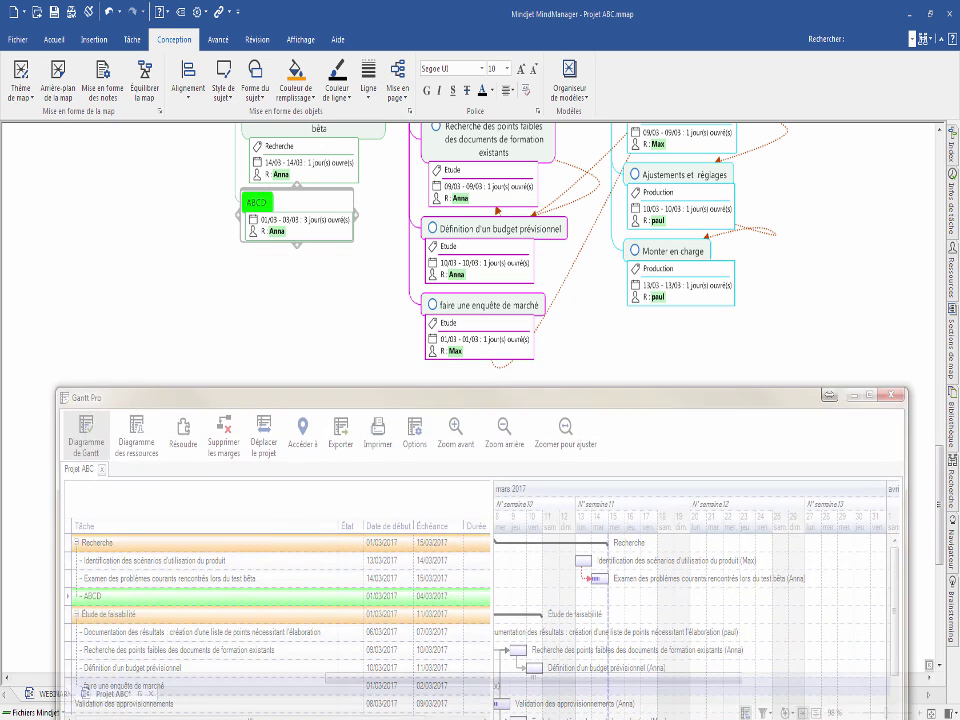
left_click(600, 345)
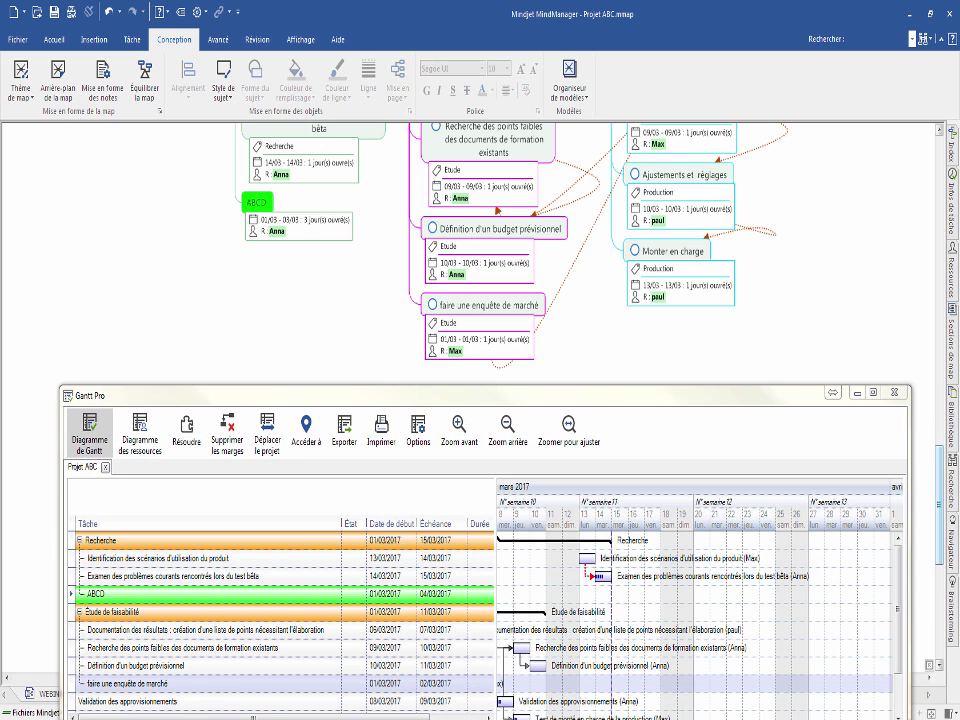
mouse_move(939, 505)
left_mouse_down()
mouse_move(939, 451)
mouse_move(939, 487)
left_mouse_up()
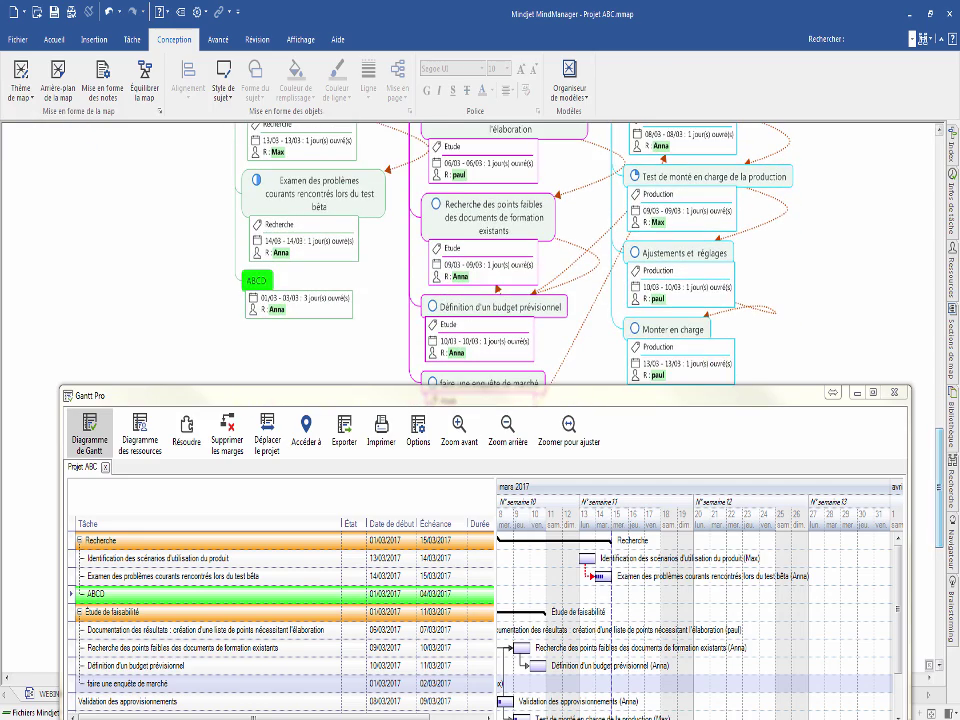
left_click_drag(300, 394, 282, 276)
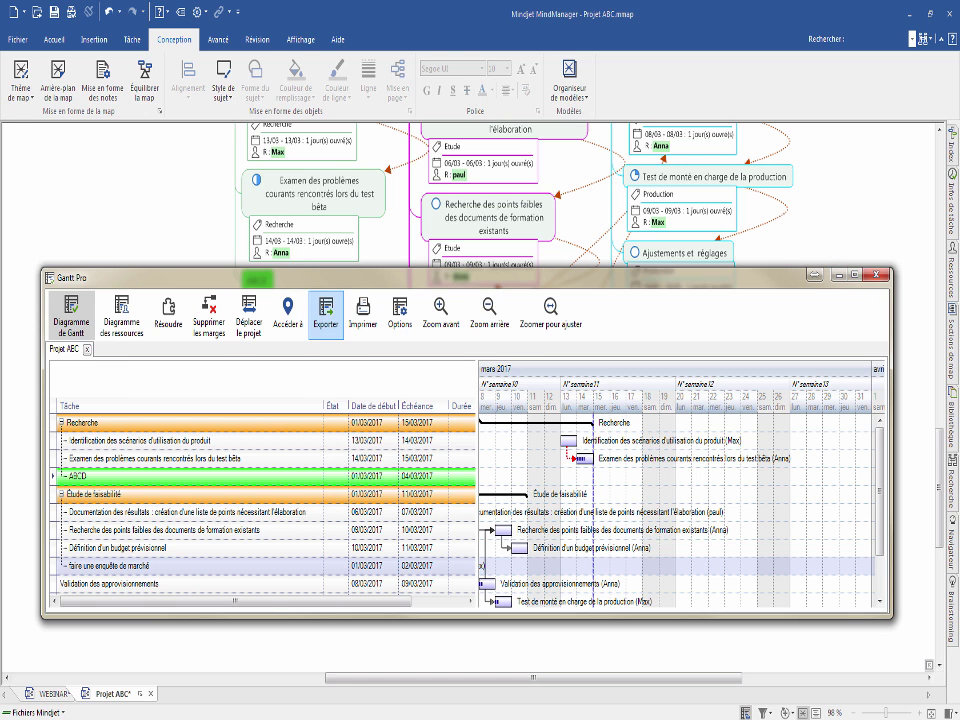
Step: Copy an image of the grid and diagram to the clipboard
left_click(326, 315)
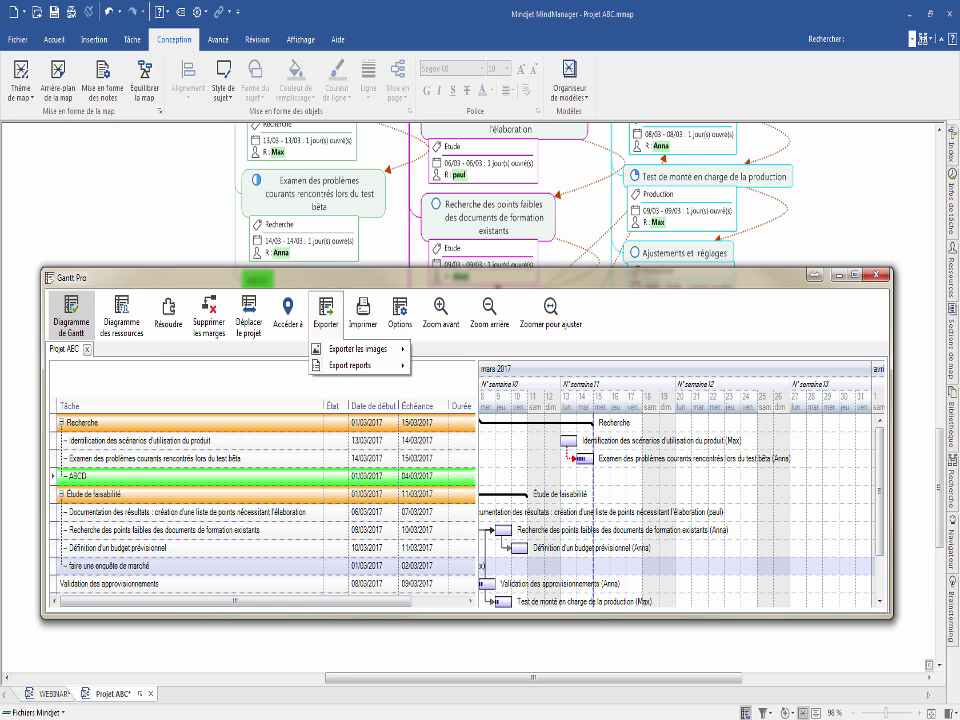
mouse_move(355, 349)
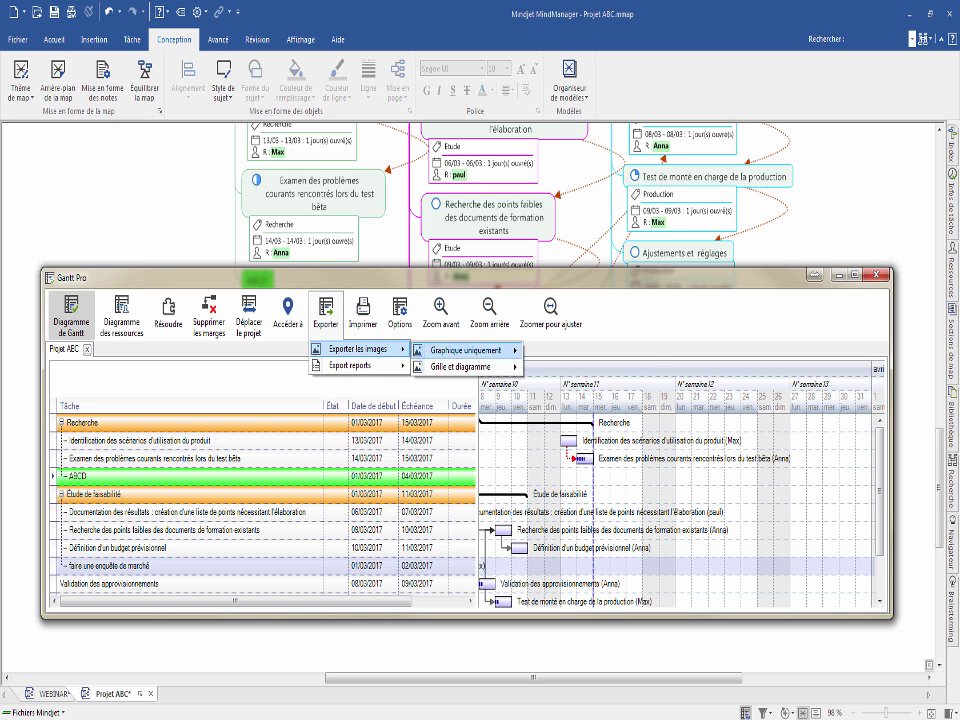
mouse_move(466, 350)
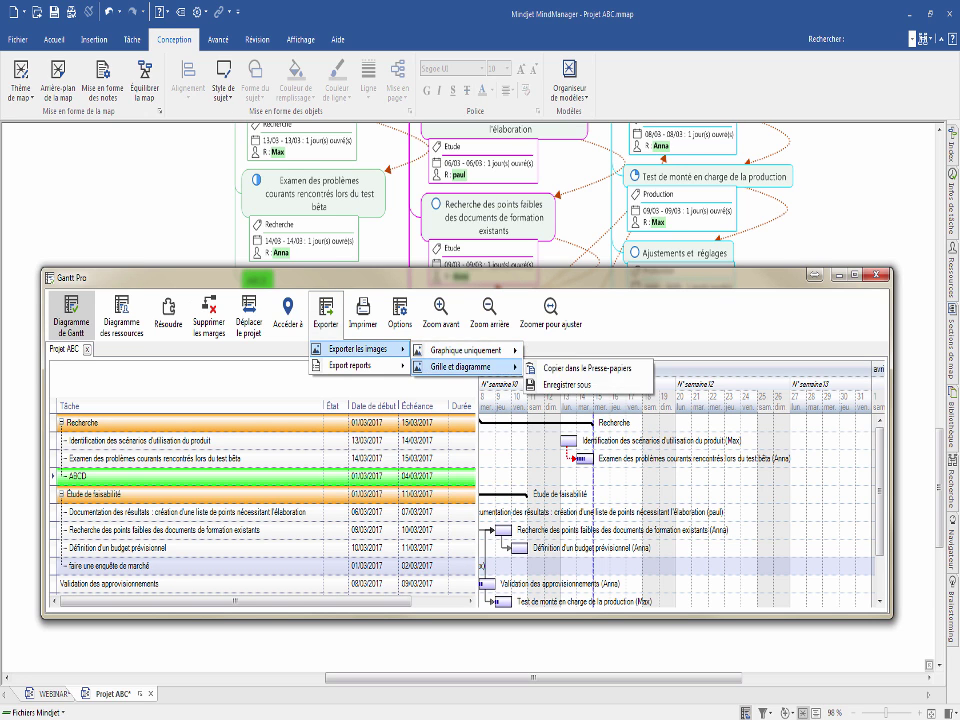
left_click(580, 370)
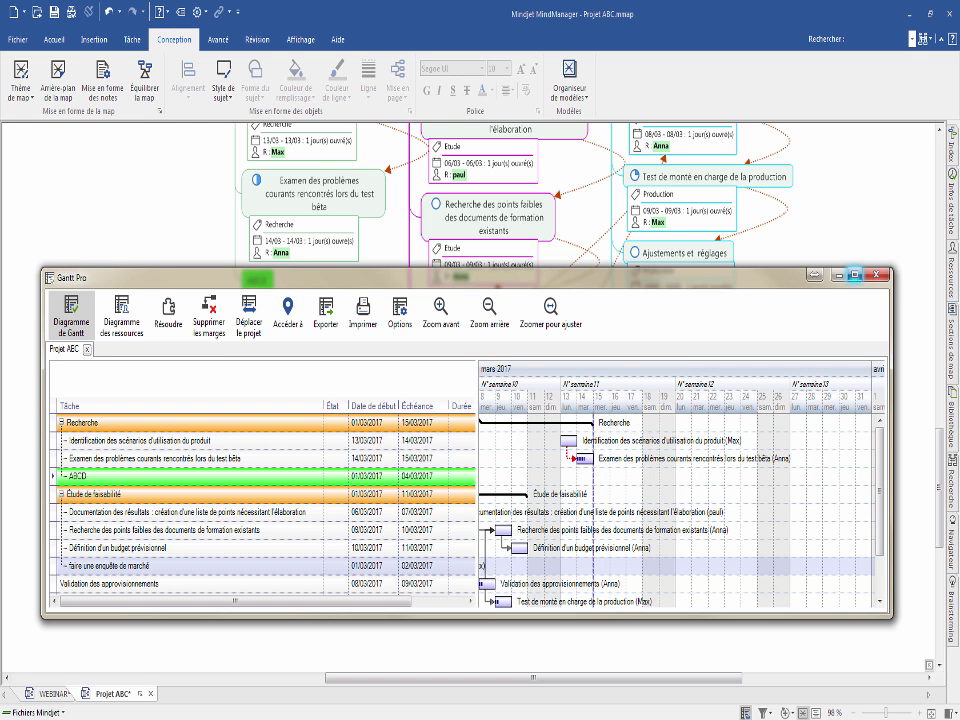
Step: Maximise the Gantt Pro window, show the project from its start, and begin saving the grid and diagram as an image
left_click(856, 273)
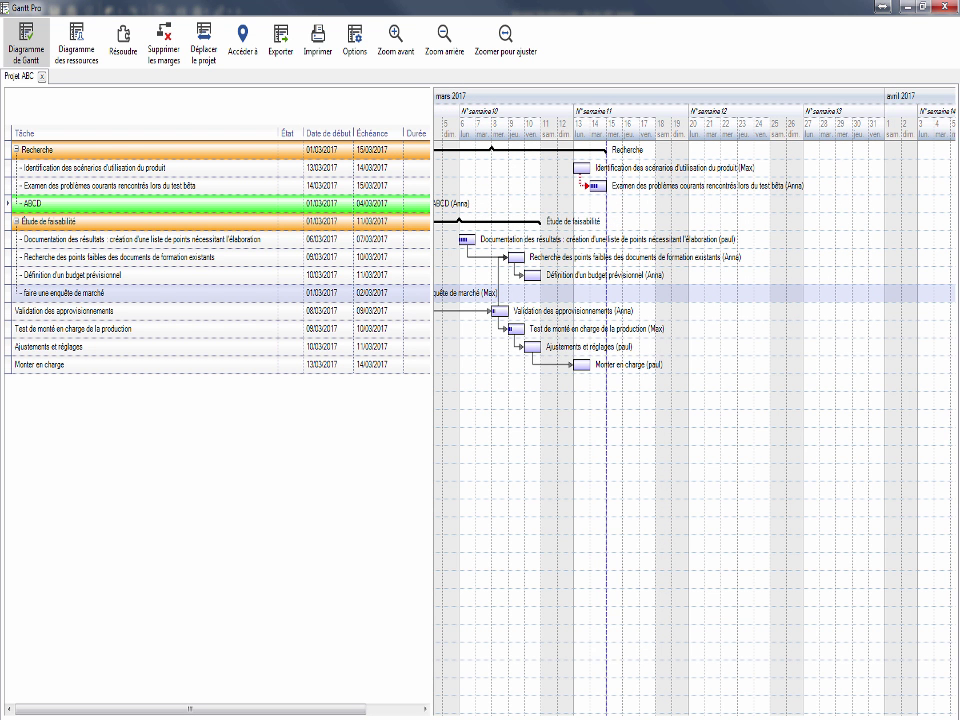
left_click_drag(600, 450, 706, 450)
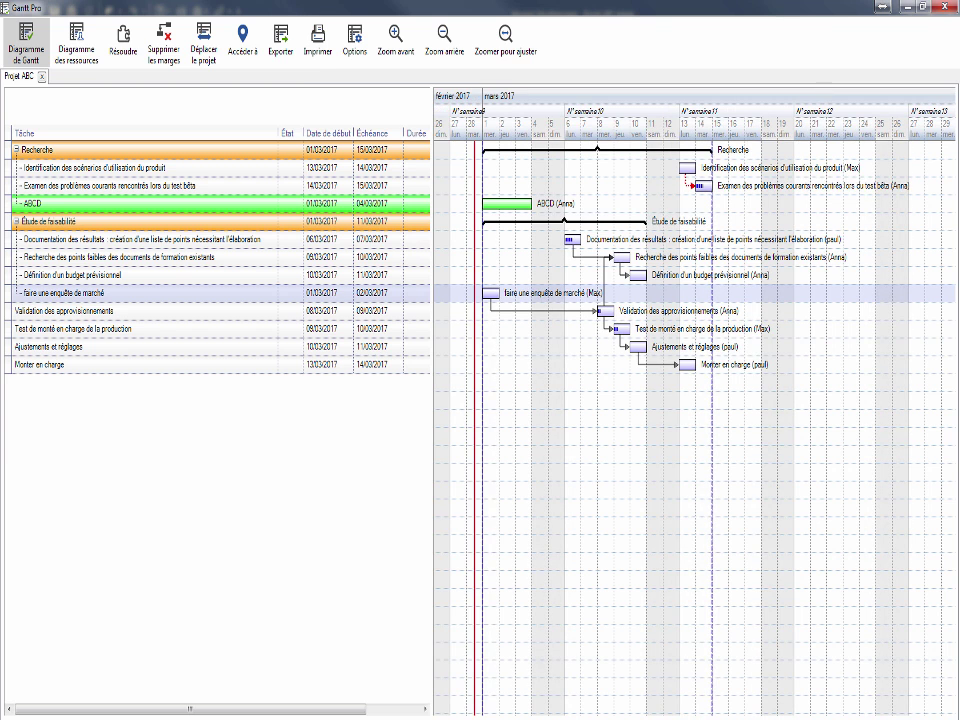
left_click(281, 45)
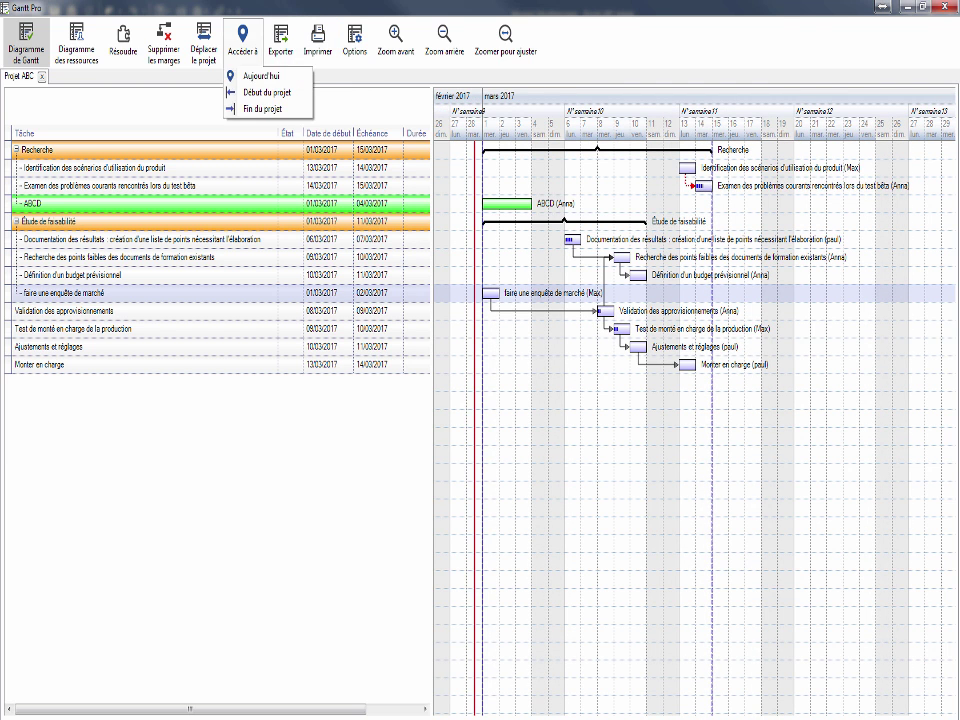
mouse_move(318, 76)
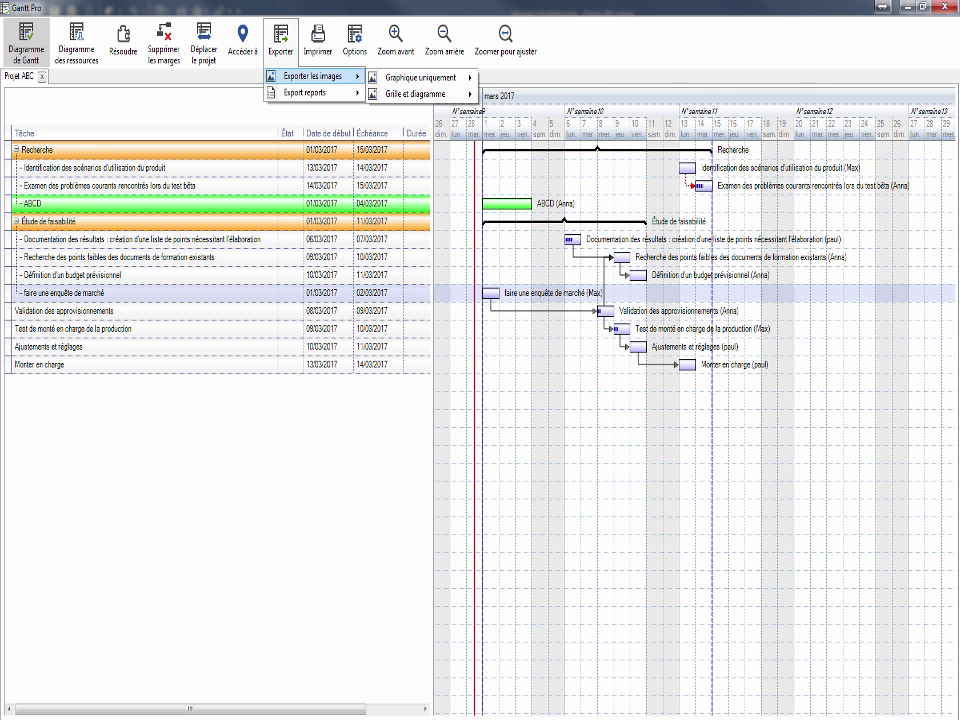
mouse_move(425, 77)
left_click(518, 112)
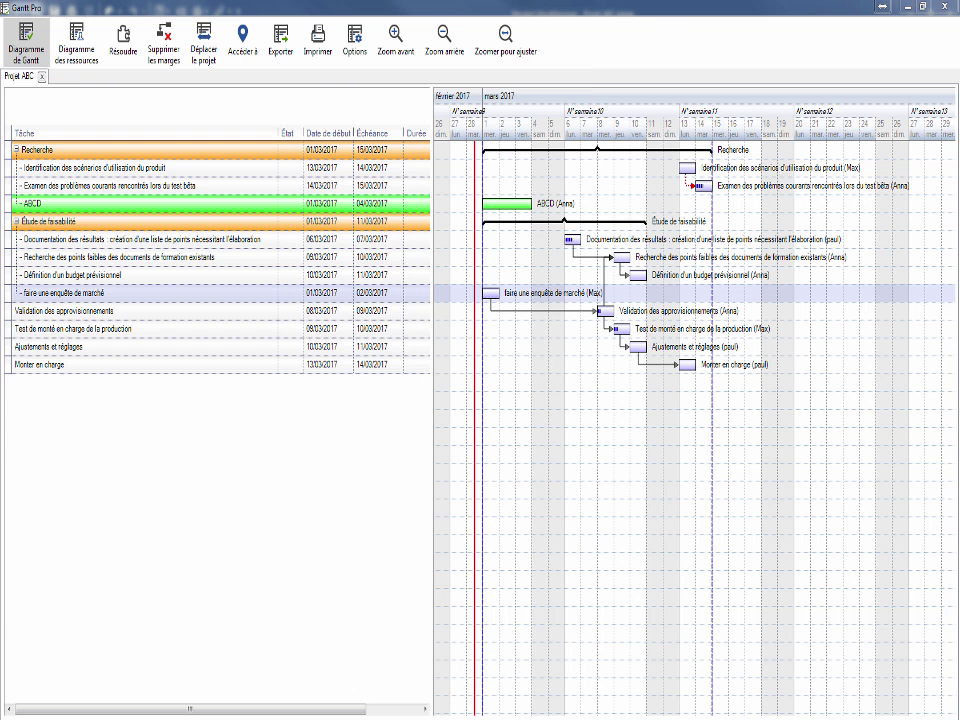
left_click(85, 239)
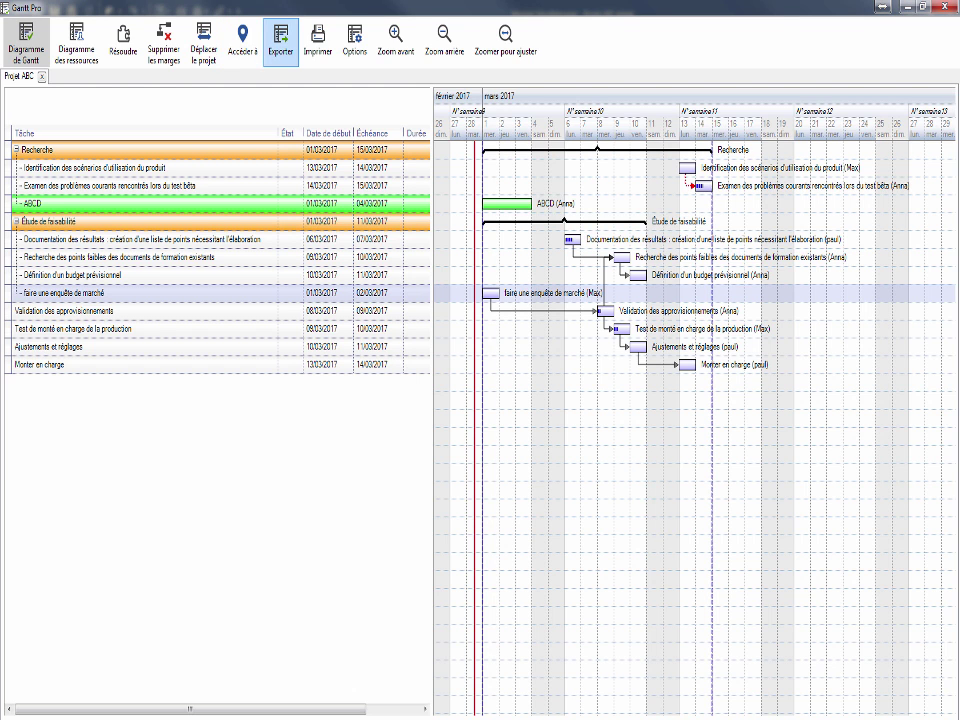
Step: Preview the project report for Projet ABC
left_click(281, 42)
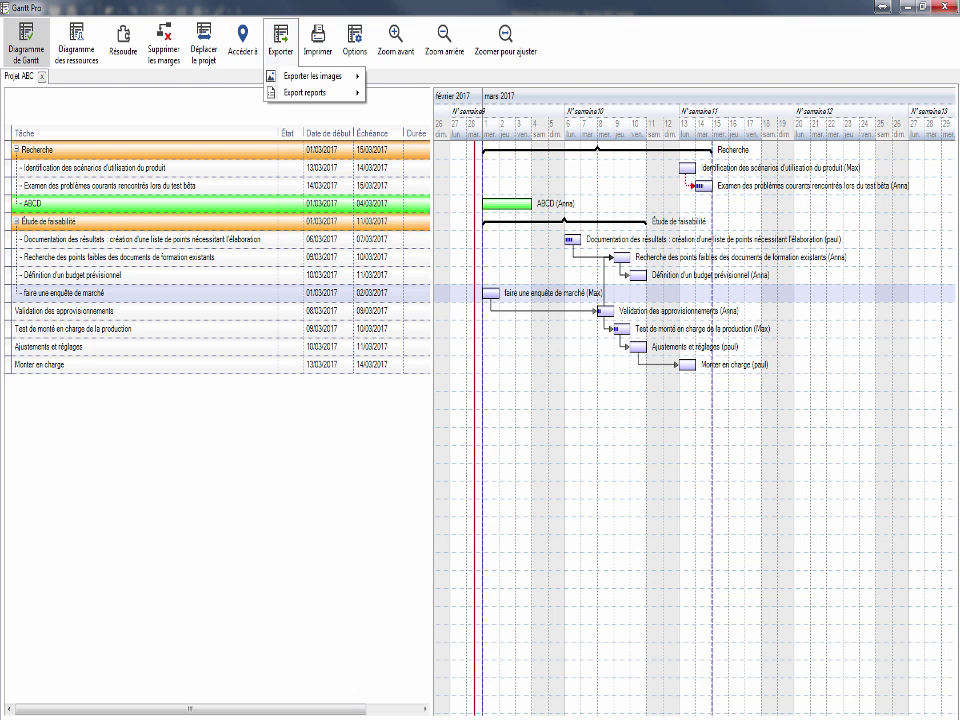
mouse_move(310, 92)
mouse_move(415, 94)
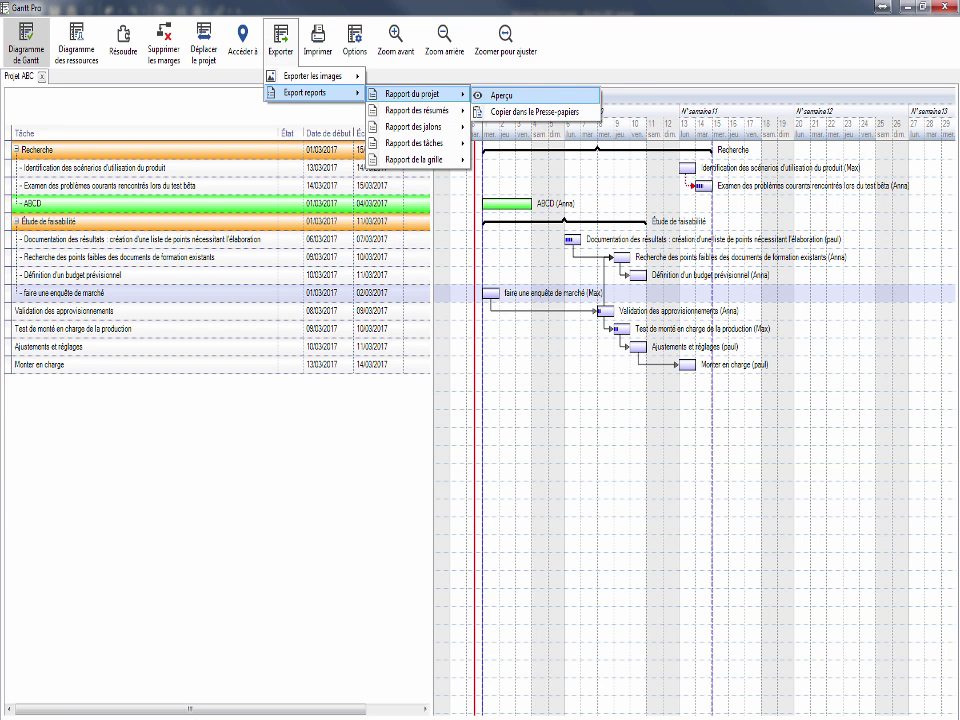
left_click(497, 94)
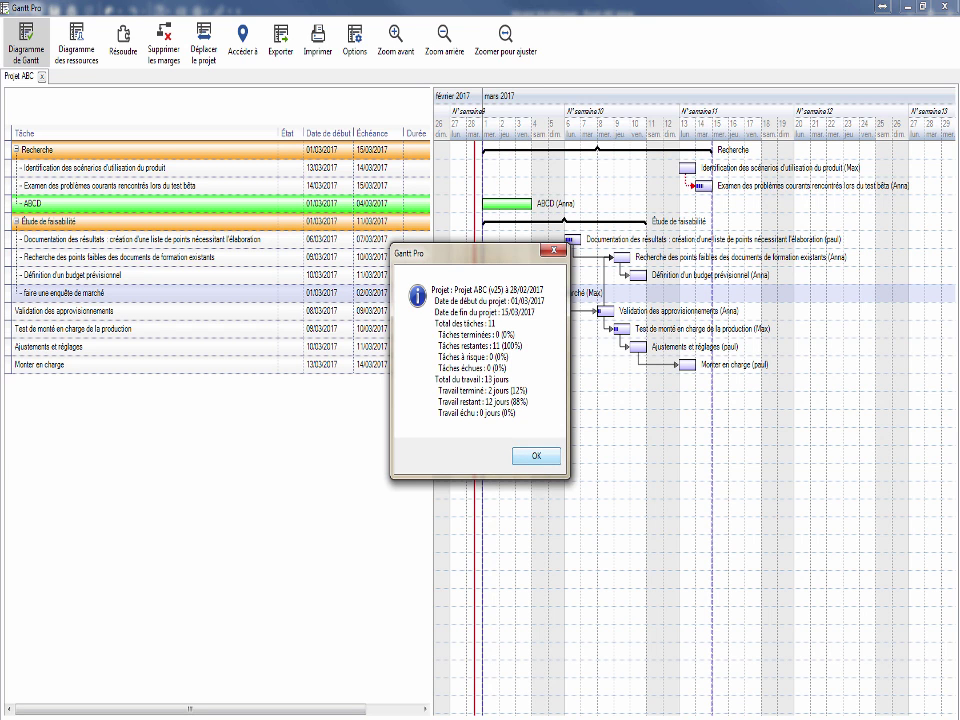
Step: Close the project report, shift Gantt Pro aside, and advance "Examen des problèmes courants rencontrés lors du test bêta" to three-quarters progress on the map
key("Return")
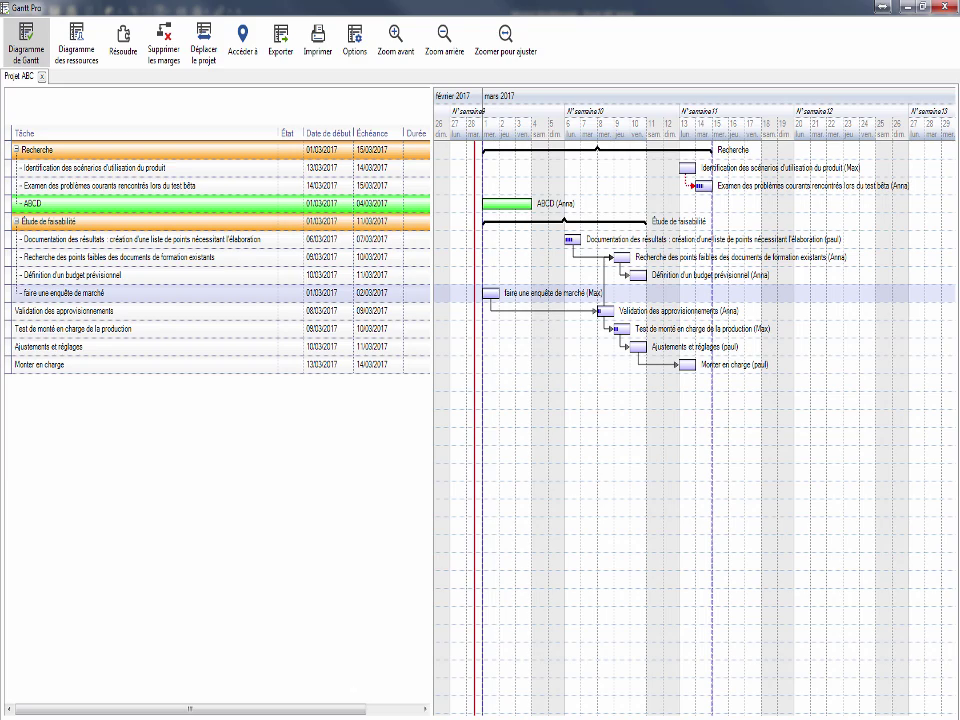
left_click_drag(480, 7, 519, 417)
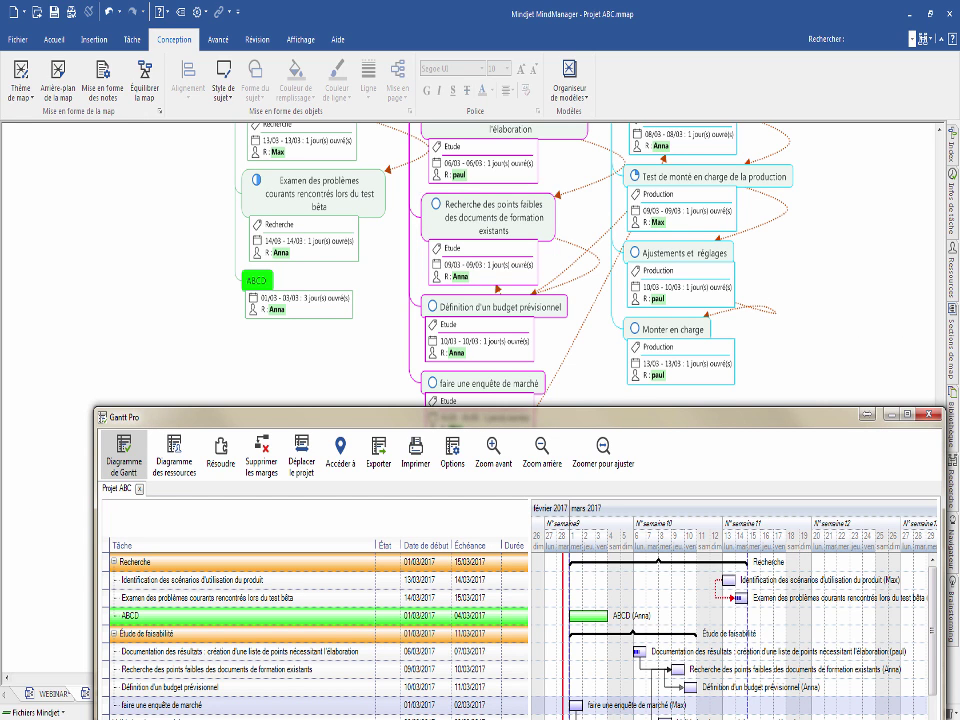
left_click(257, 180)
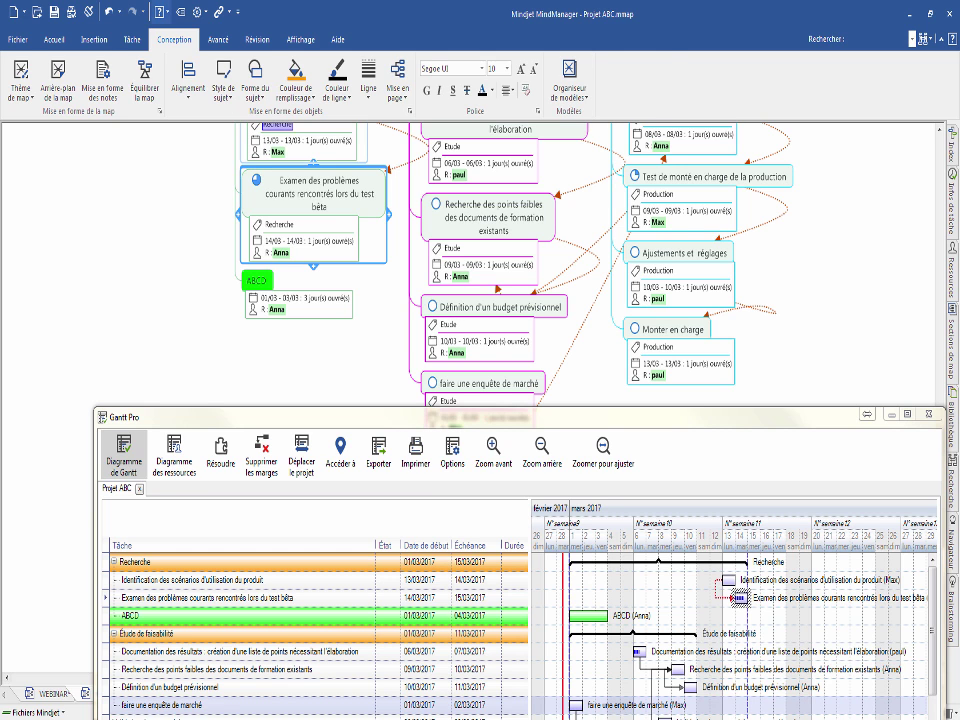
Step: Close the Gantt Pro window and bring the Planning Projet ABC branch of the map into view
left_click(218, 40)
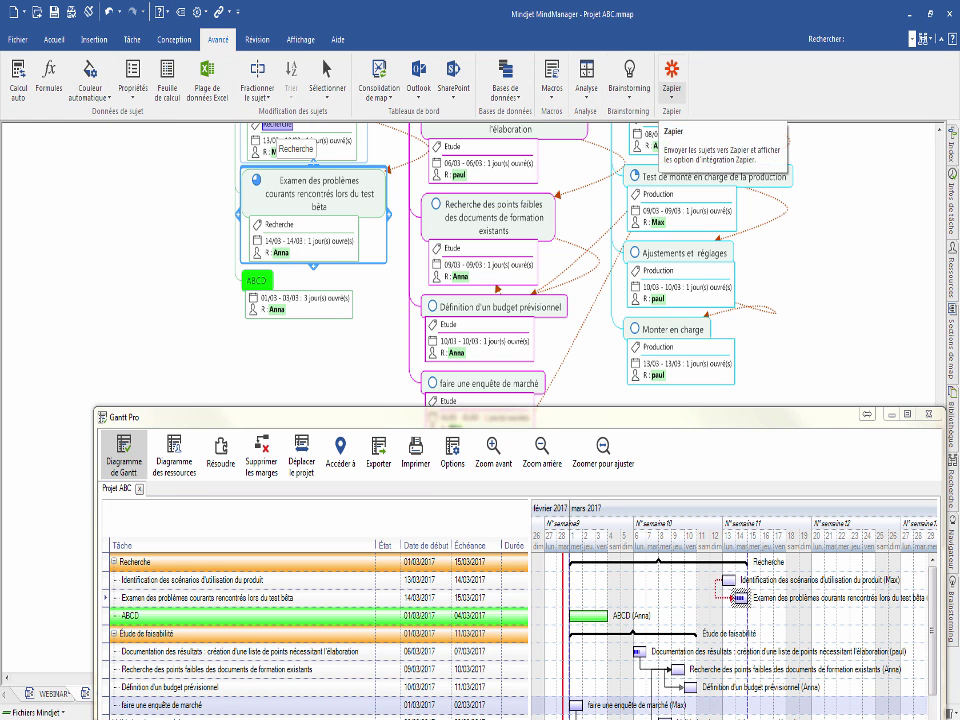
left_click(174, 40)
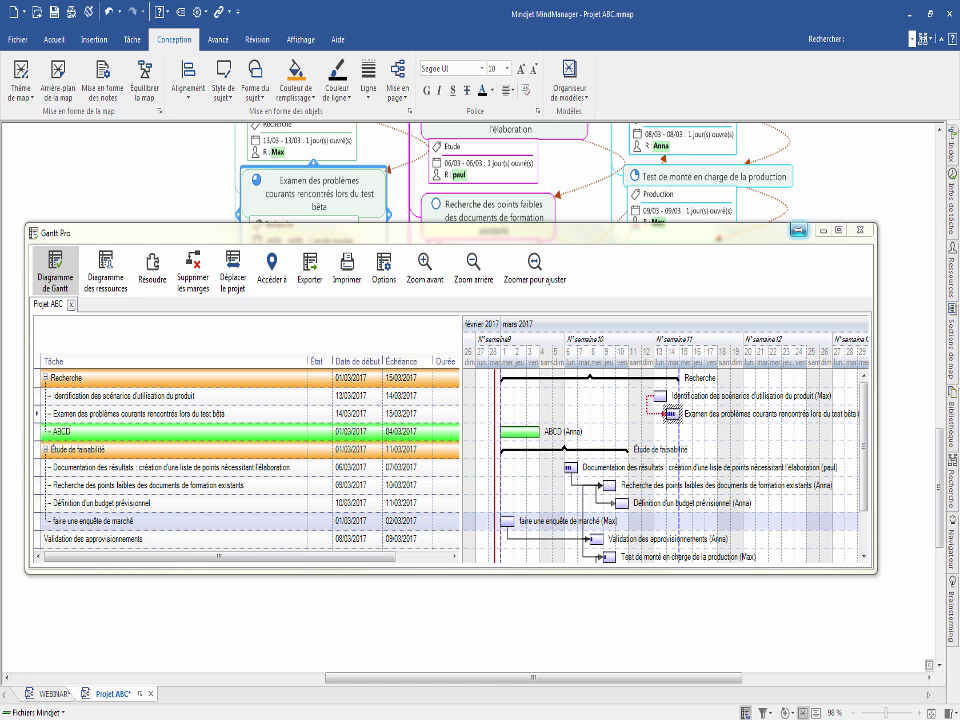
left_click_drag(400, 231, 413, 364)
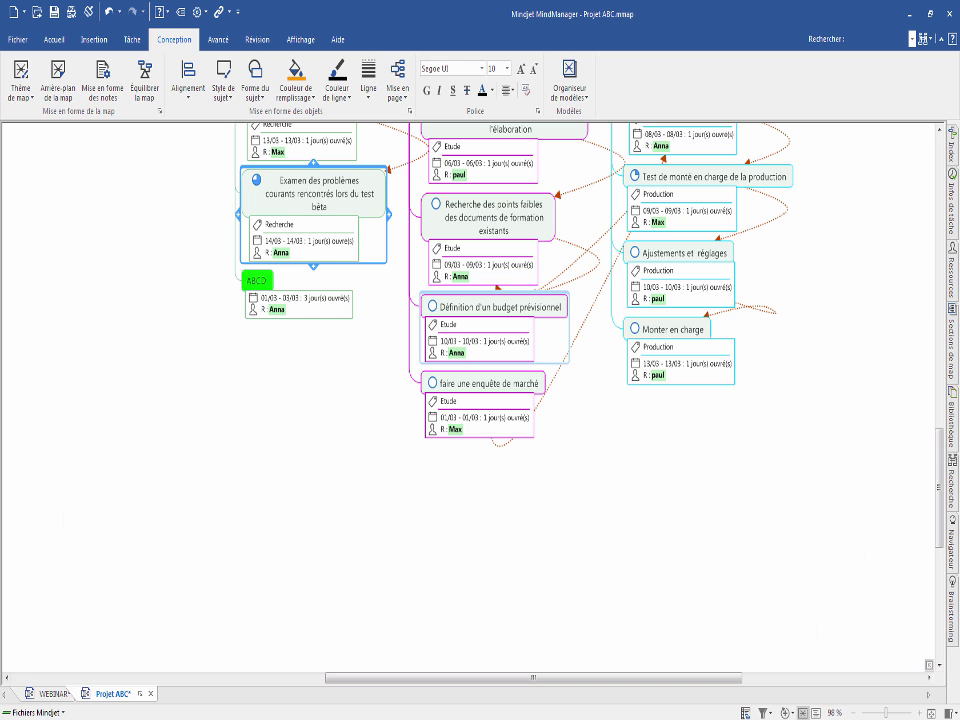
left_click(560, 500)
scroll(560, 500, "up", 3)
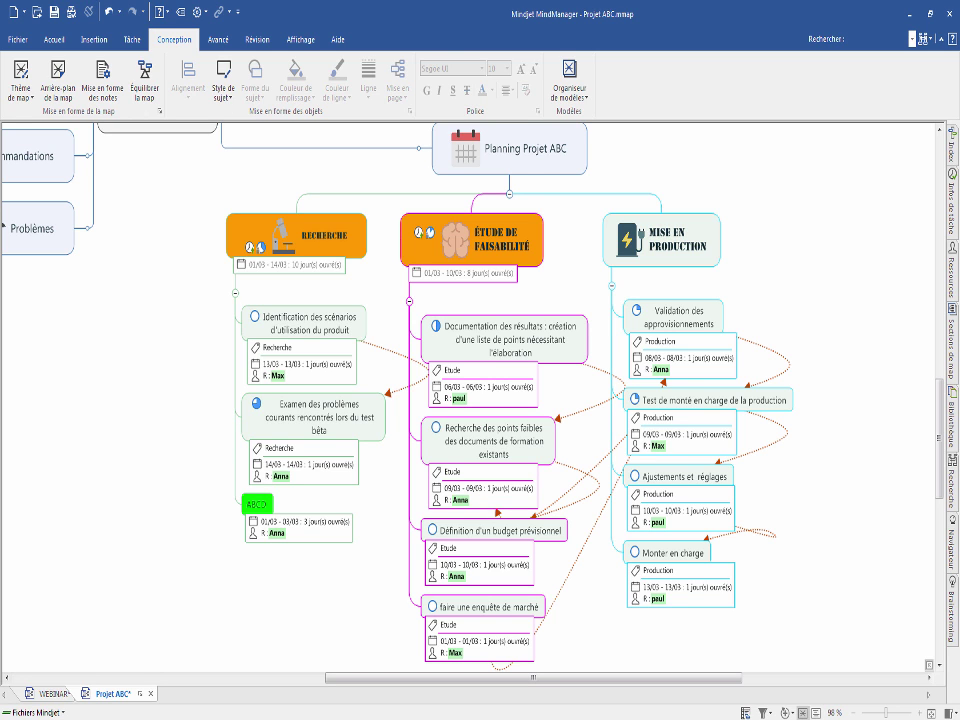
Step: Create a new map with the central topic "Tableau de bord" and two main topics
key("ctrl+n")
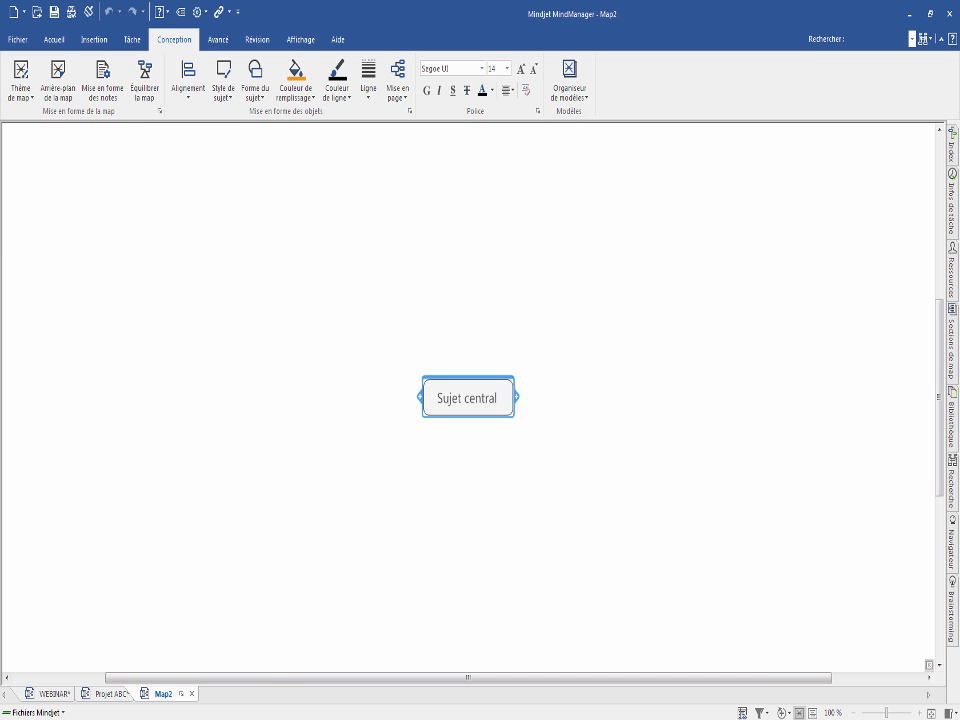
type("Tableau de bord")
key("Return")
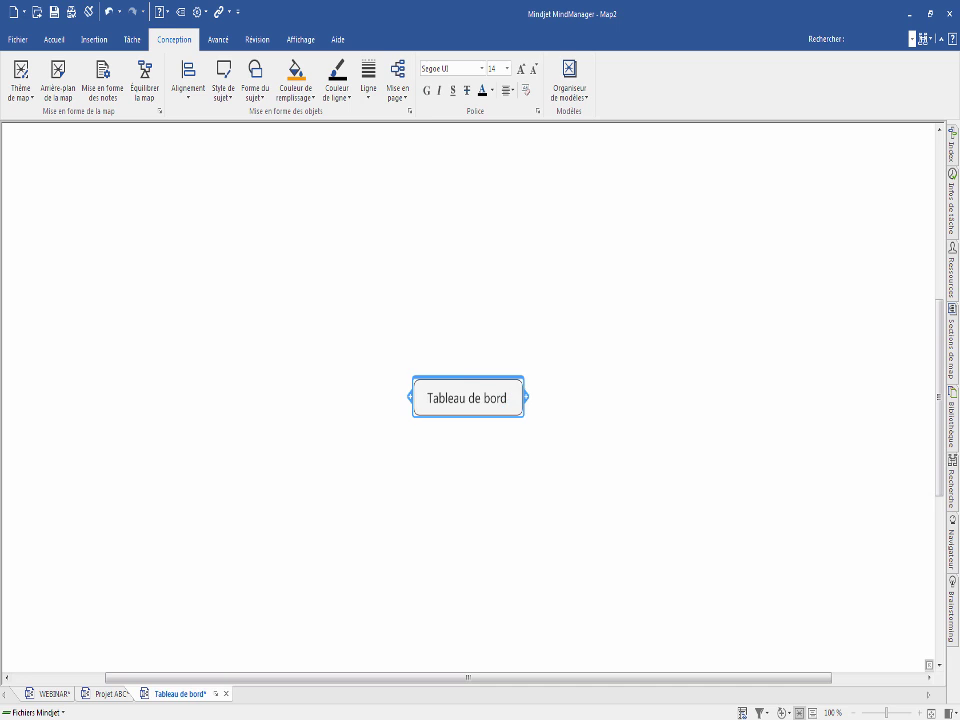
key("Return")
key("Return")
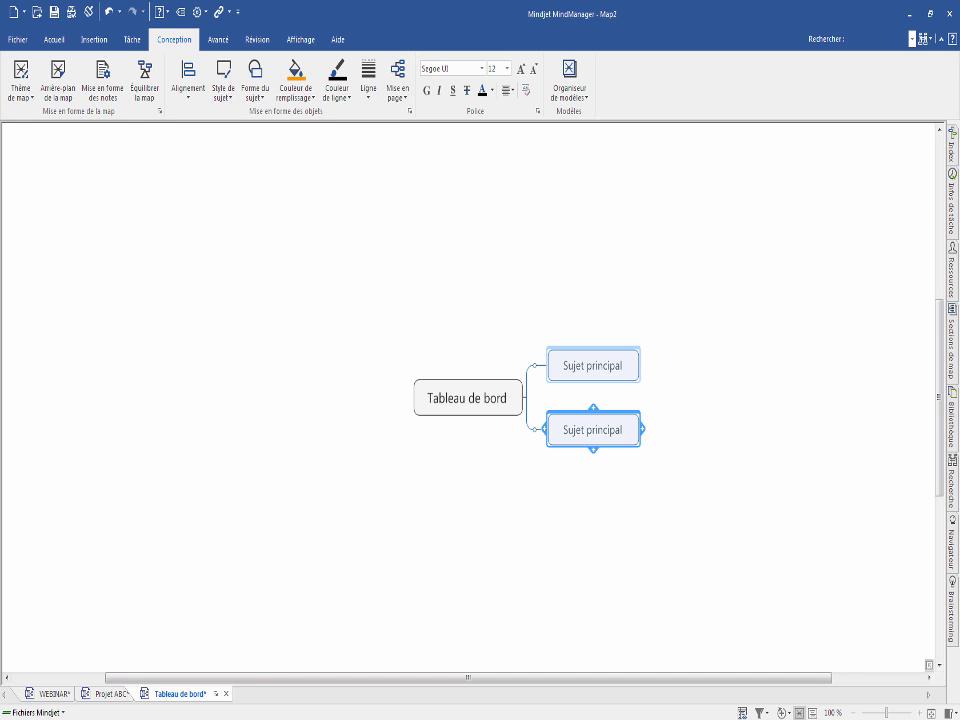
Step: Consolidate the Planning Projet ABC topic into the first main topic from Projet ABC.mmap in the desktop folder MM2017 Demo Journaliste
left_click(593, 365)
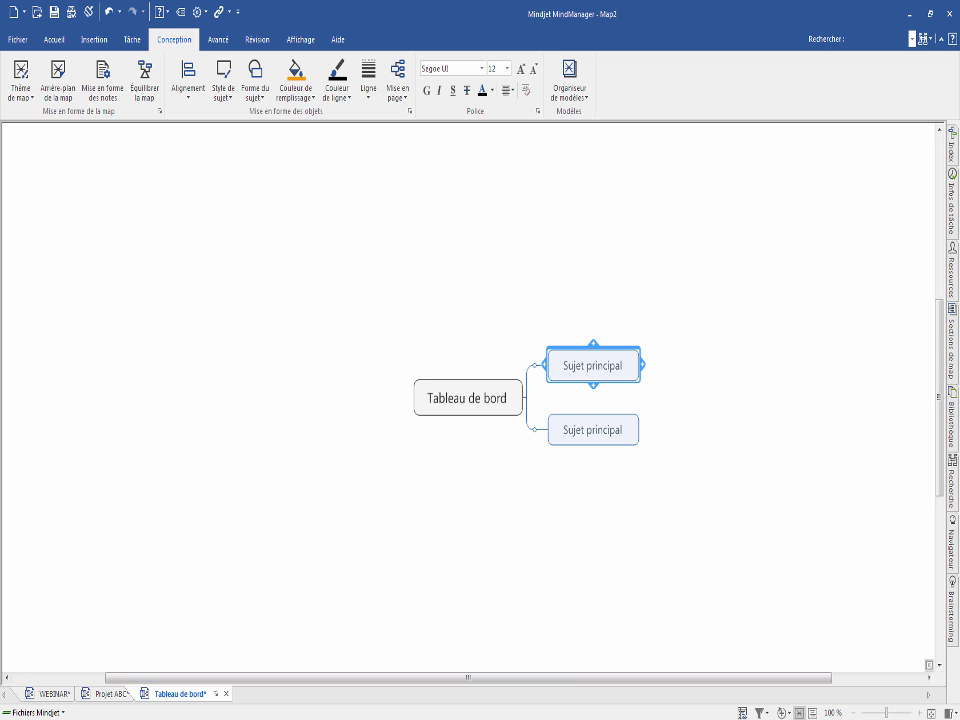
left_click(218, 40)
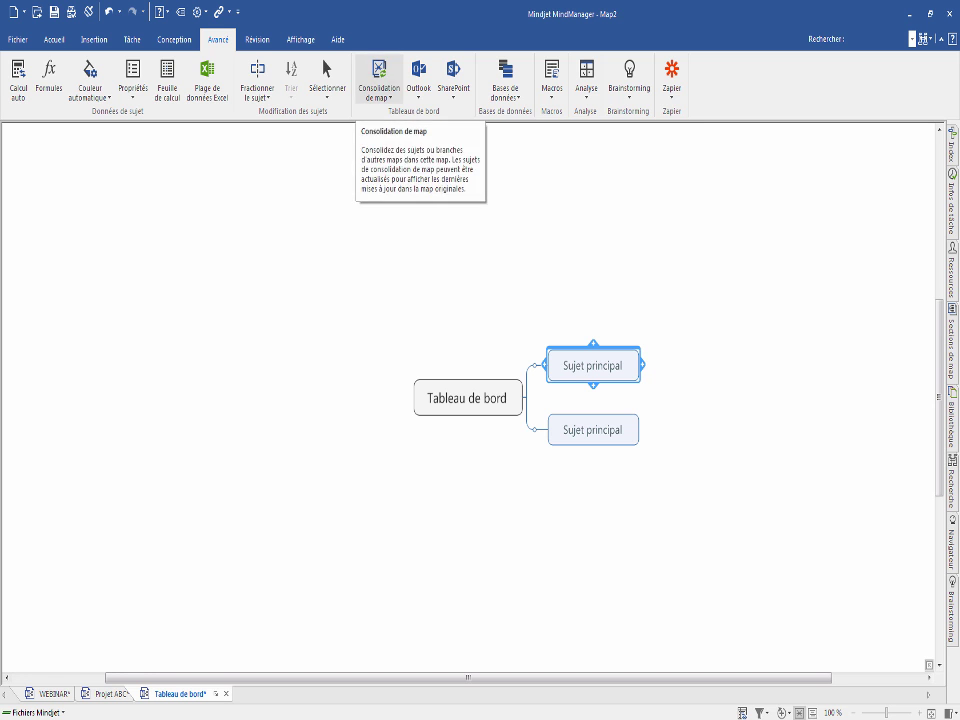
left_click(379, 90)
left_click(421, 114)
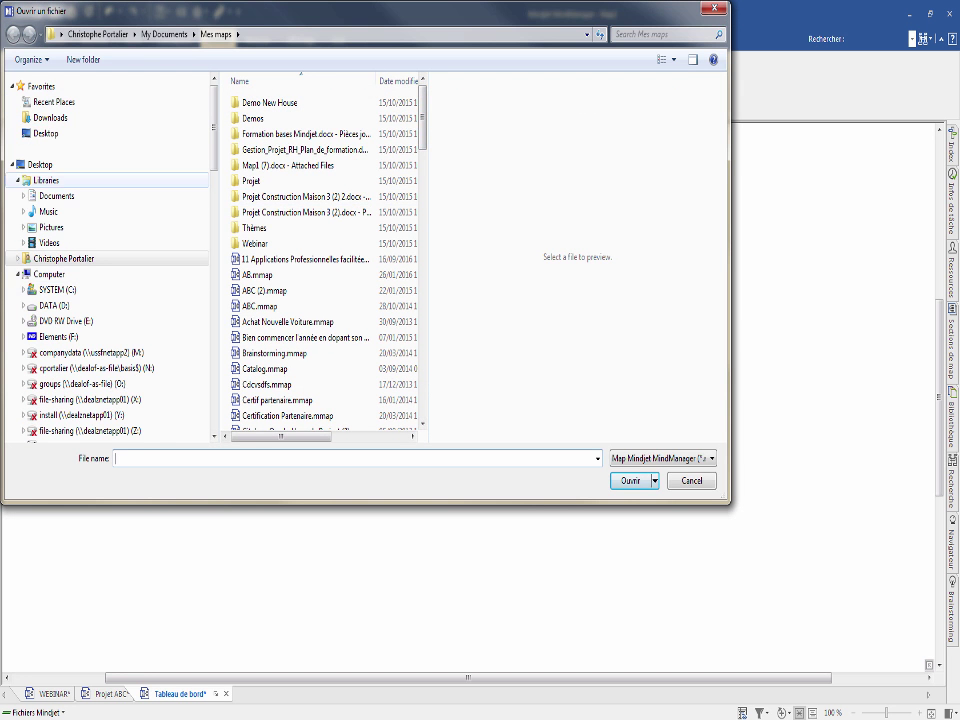
left_click(40, 164)
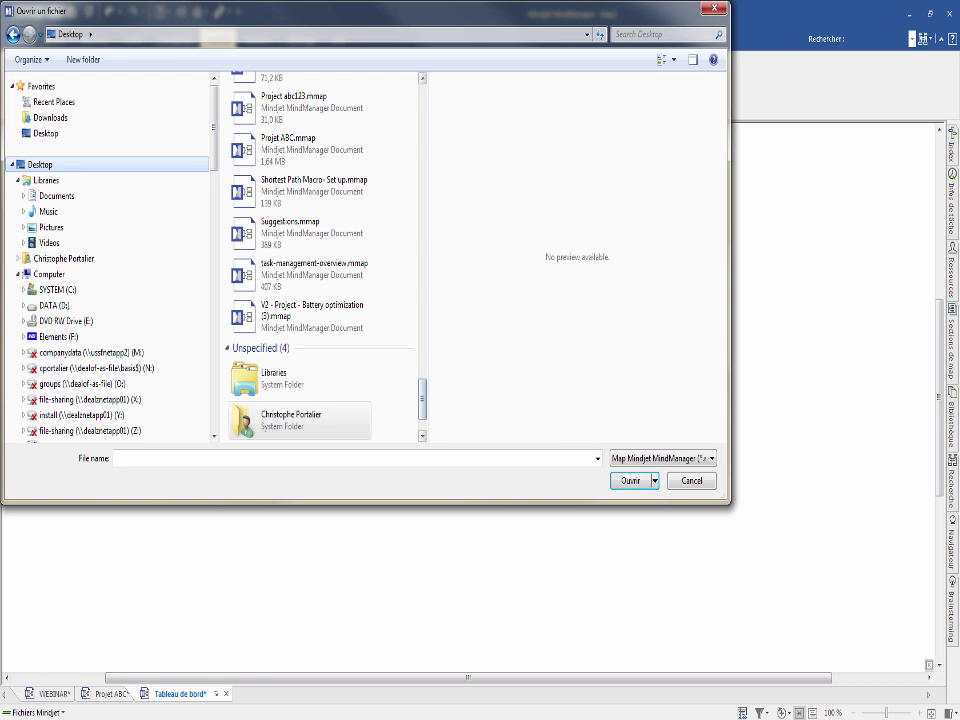
scroll(320, 255, "up", 10)
scroll(320, 255, "down", 4)
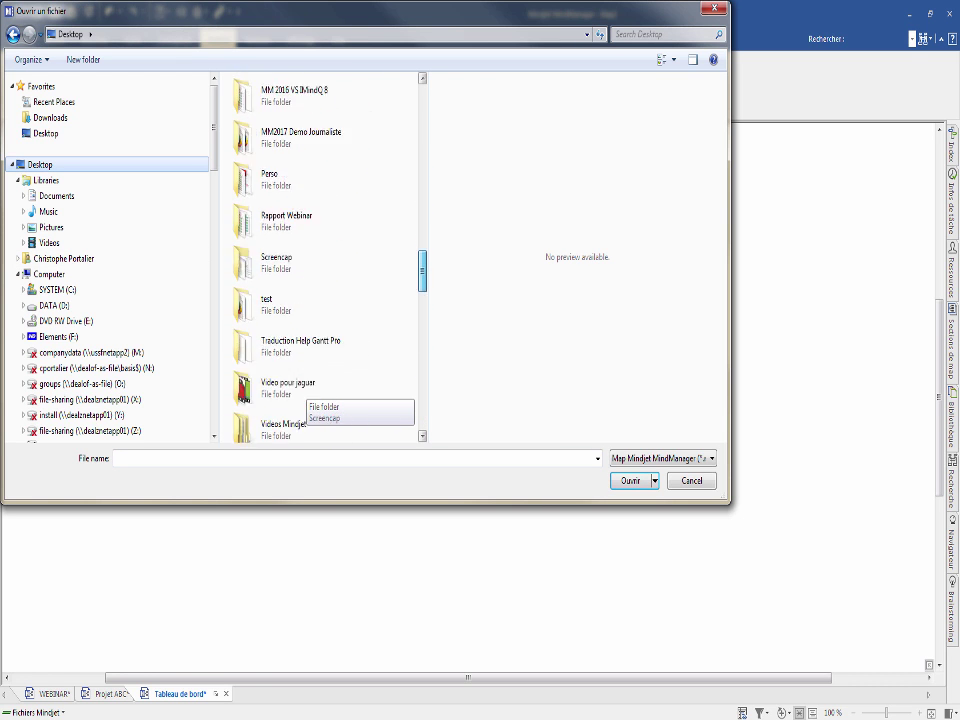
scroll(300, 390, "down", 5)
scroll(300, 390, "up", 4)
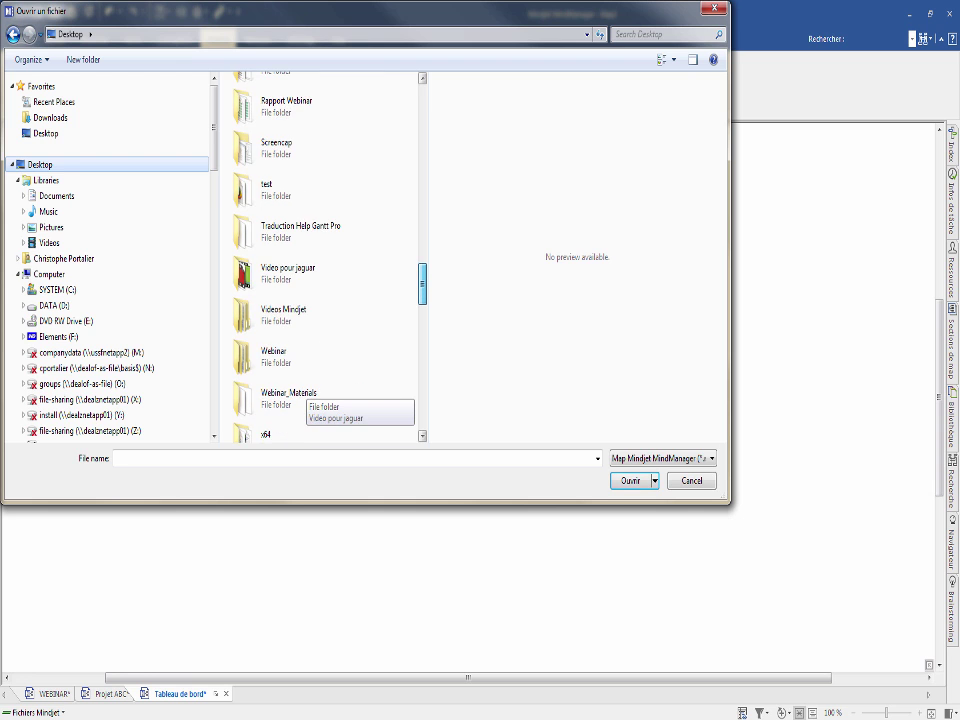
scroll(300, 390, "down", 1)
scroll(300, 390, "up", 10)
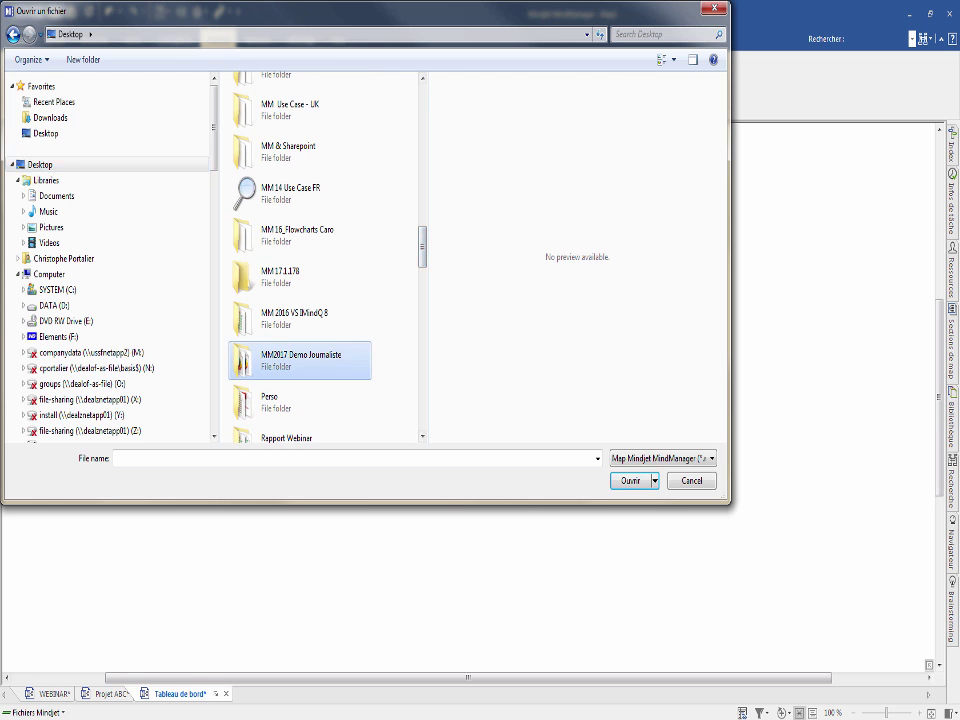
double_click(295, 358)
double_click(268, 149)
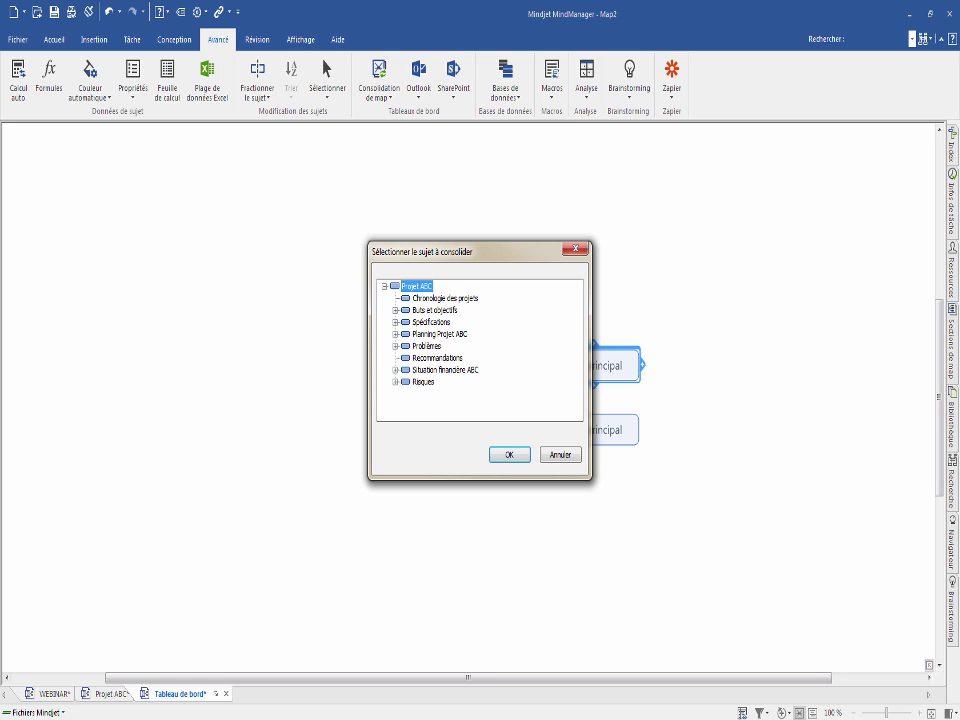
left_click(440, 334)
left_click(510, 455)
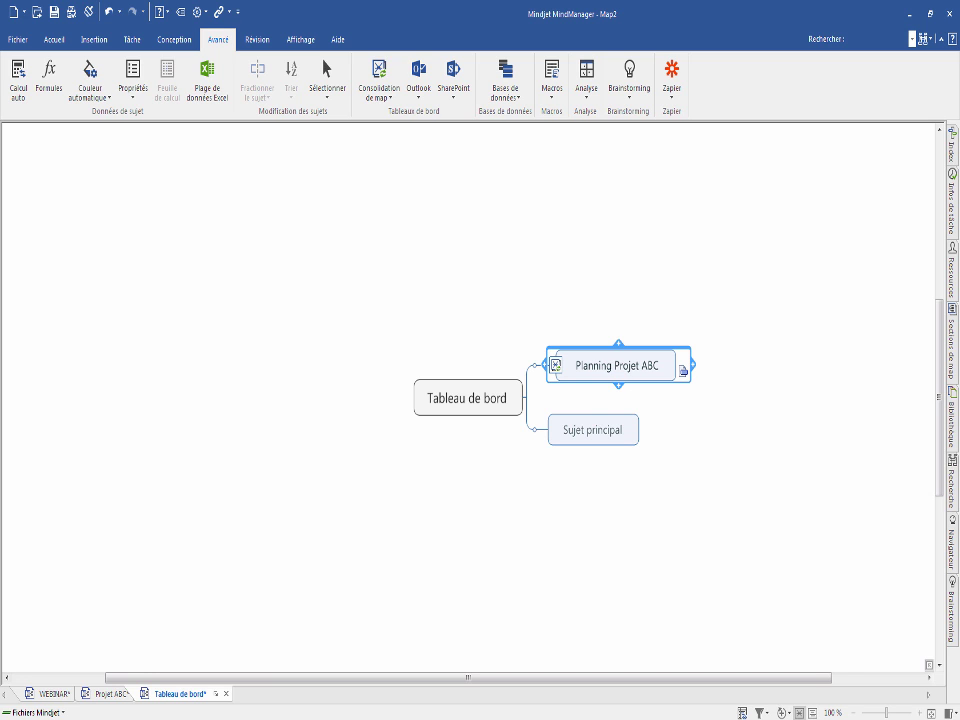
Step: Check the source map behind the consolidated Planning Projet ABC topic through its link, and close that map again
mouse_move(683, 371)
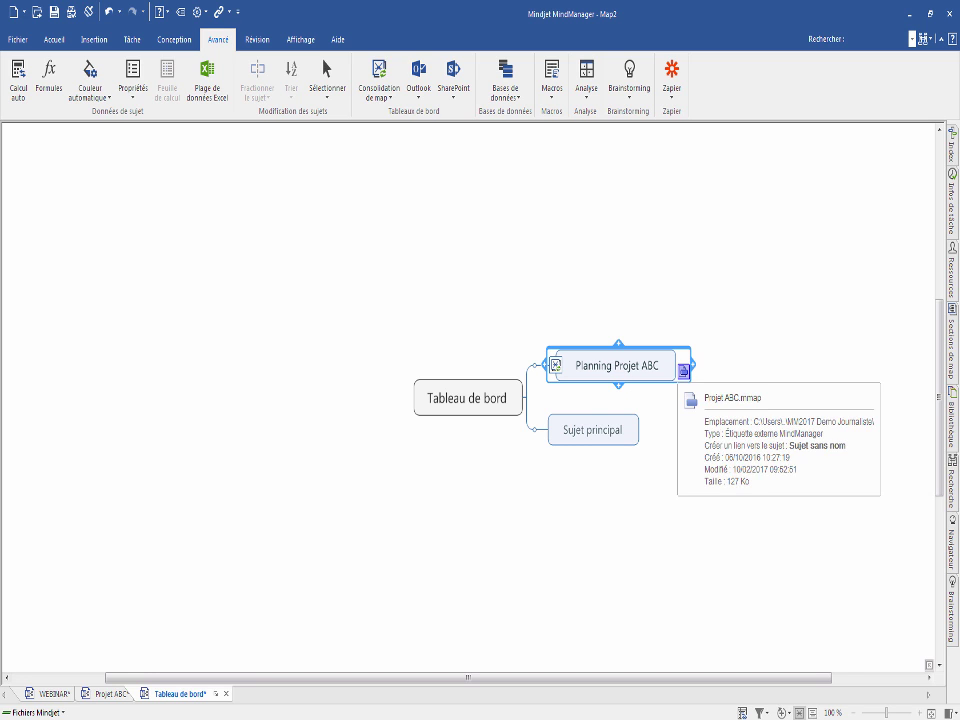
left_click(683, 371)
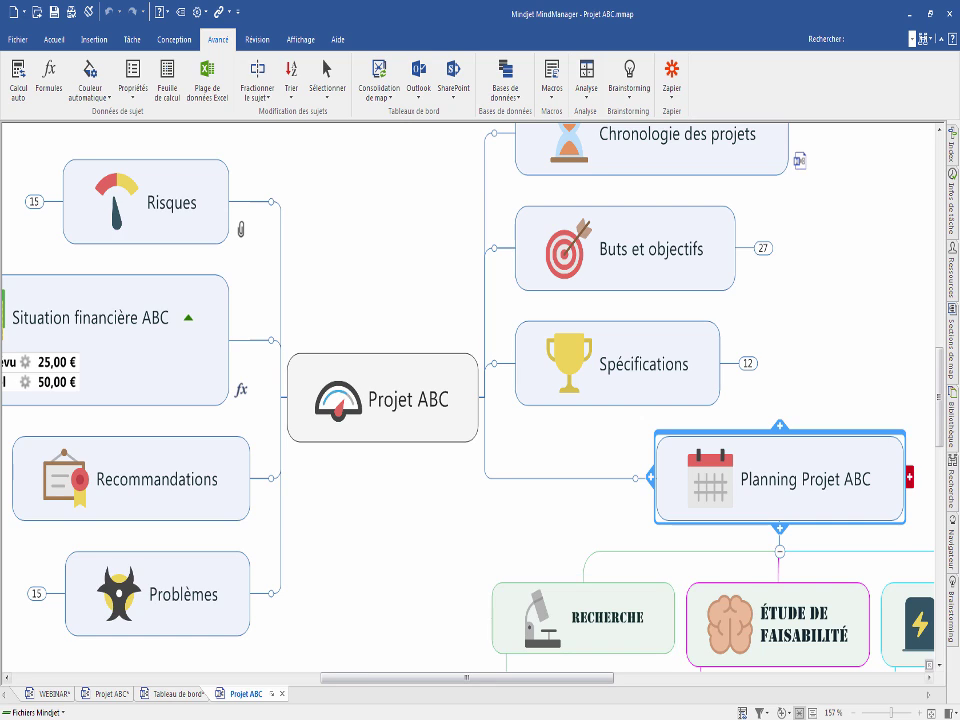
left_click(282, 693)
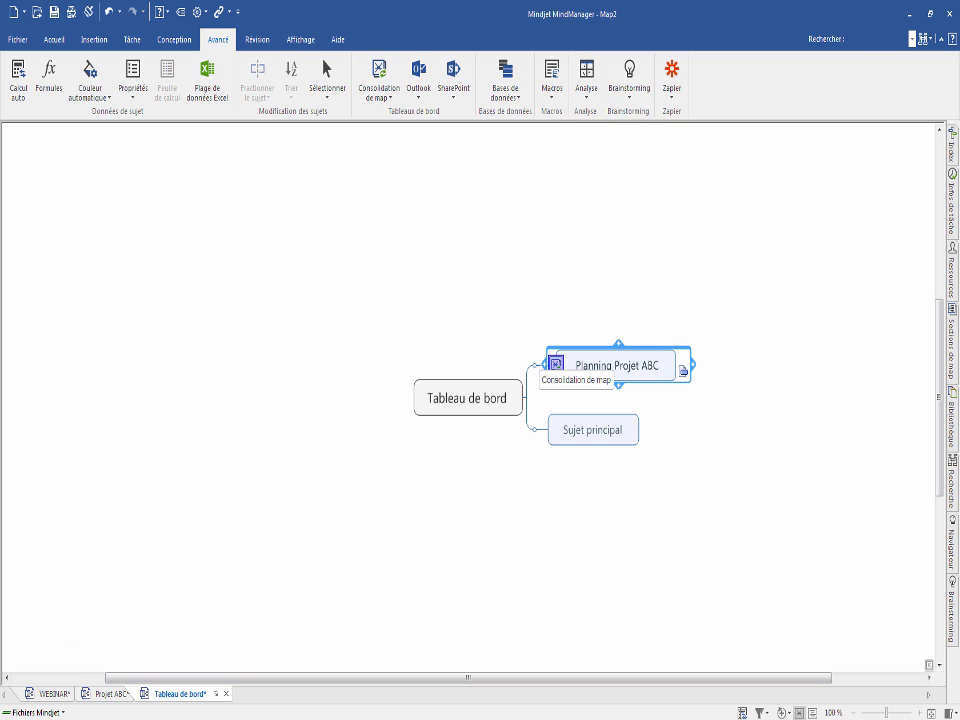
Step: Consolidate the Planning Projet EFG topic from Projet EFG.mmap into the second main topic
left_click(592, 430)
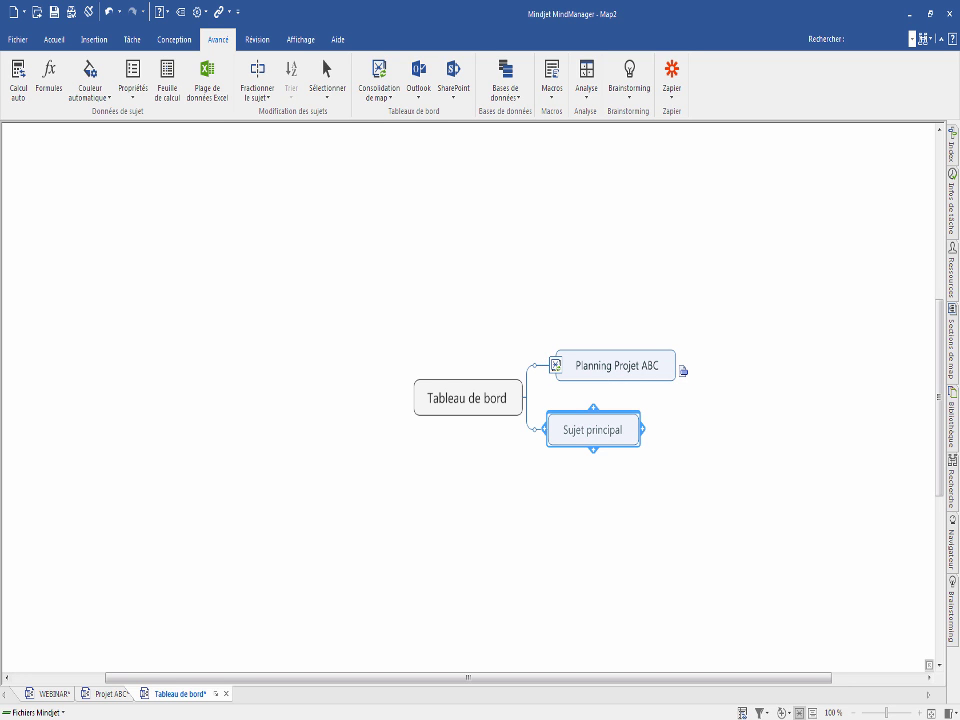
left_click(379, 88)
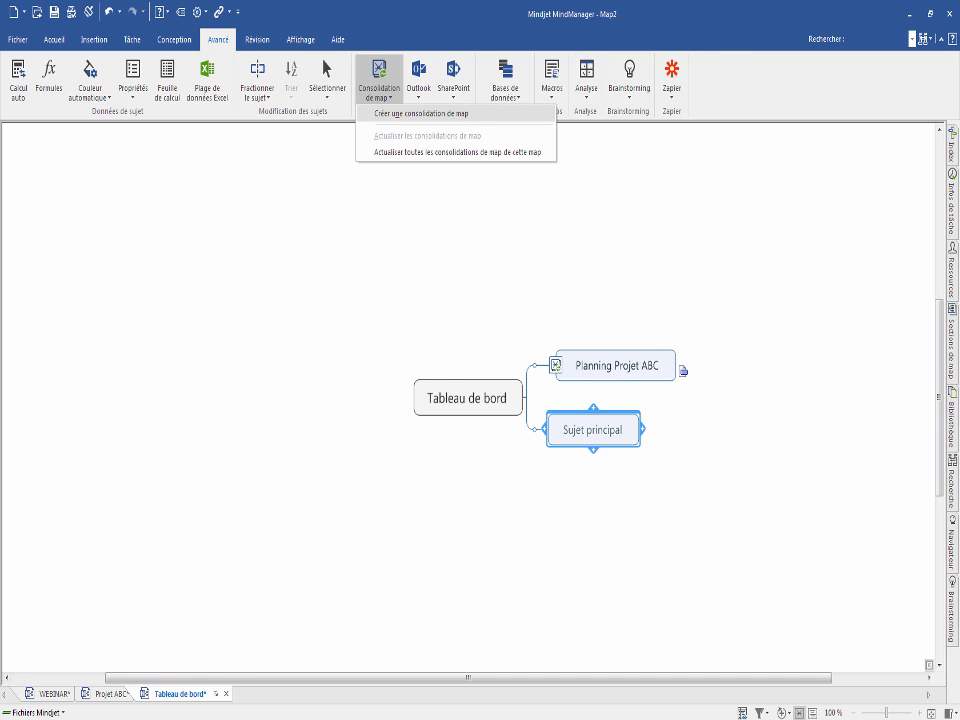
left_click(422, 114)
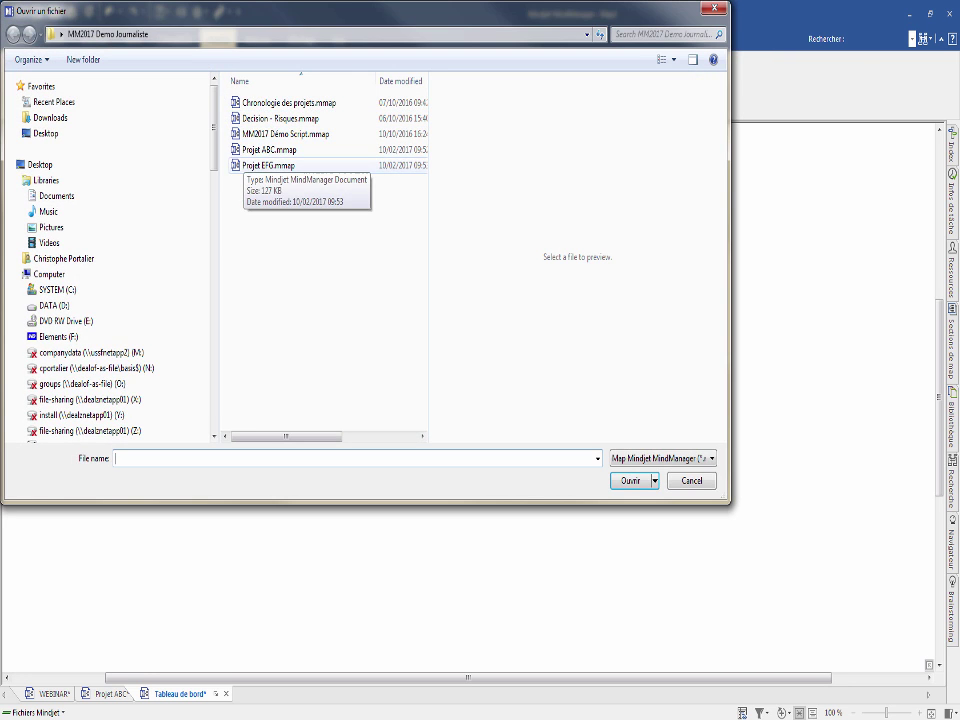
left_click(268, 165)
left_click(628, 479)
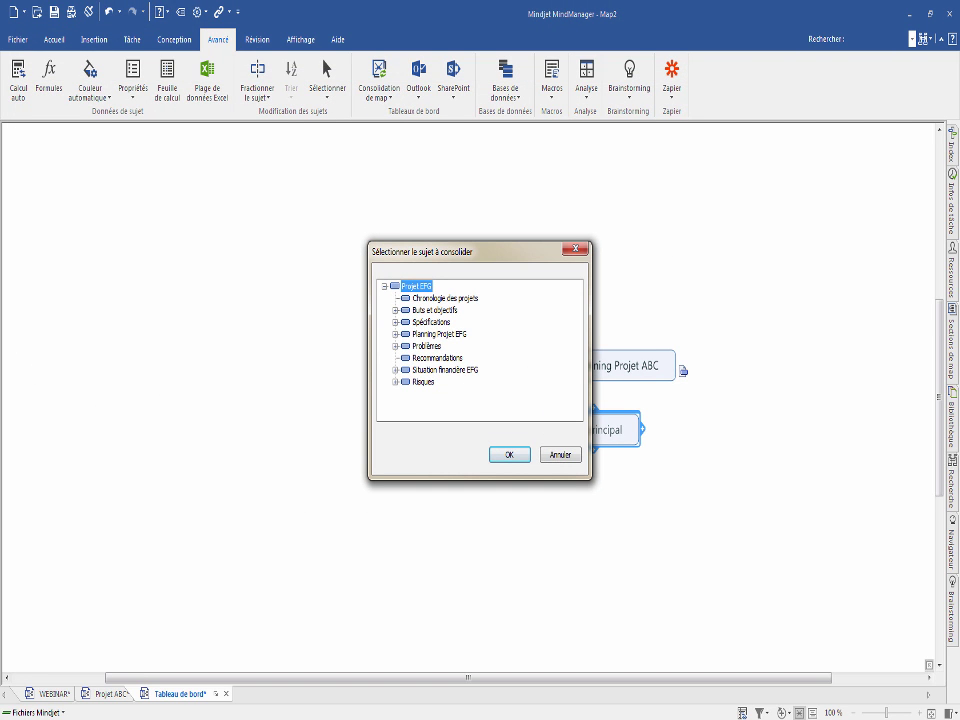
left_click(440, 334)
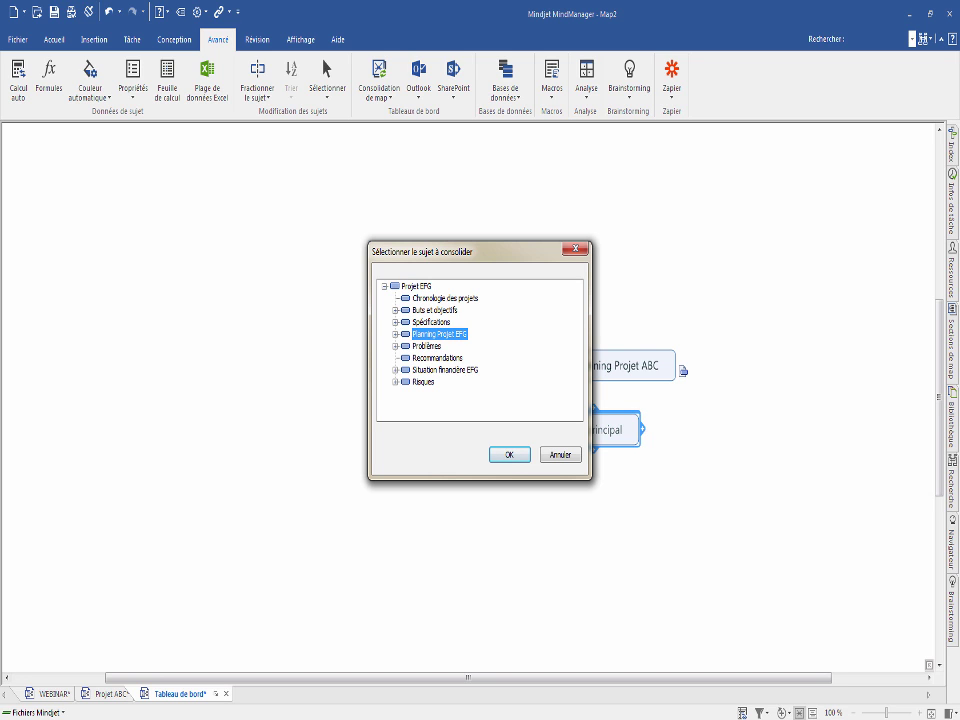
key("Return")
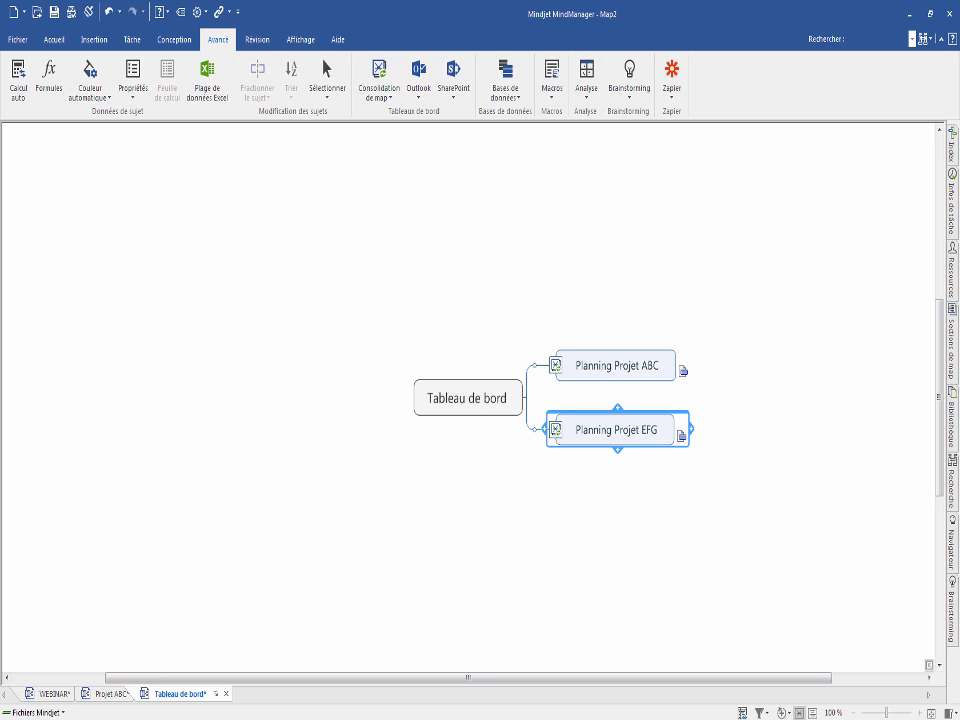
Step: Open the linked source map of Planning Projet EFG and expand its Recherche and Étude de faisabilité branches to examine their tasks
left_click(682, 436)
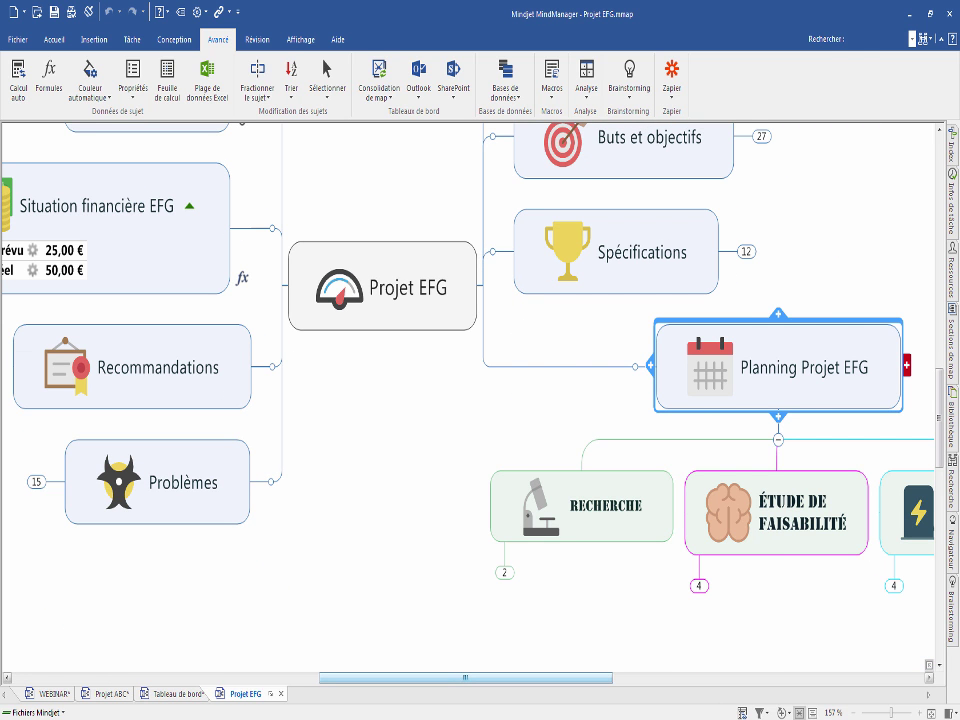
left_click(504, 573)
left_click(789, 574)
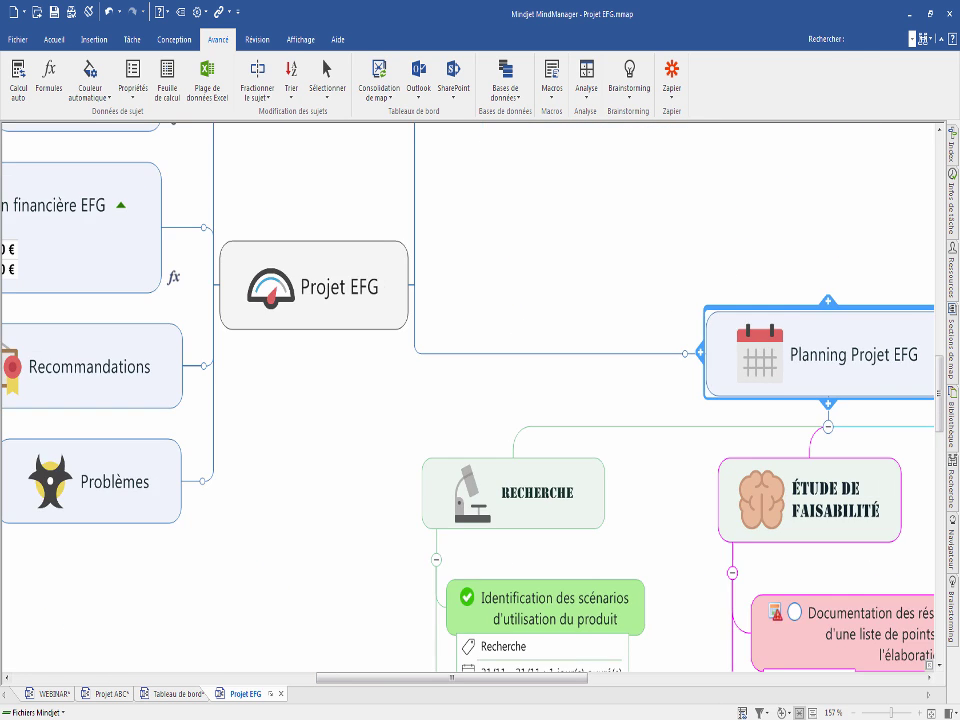
scroll(560, 430, "down", 3)
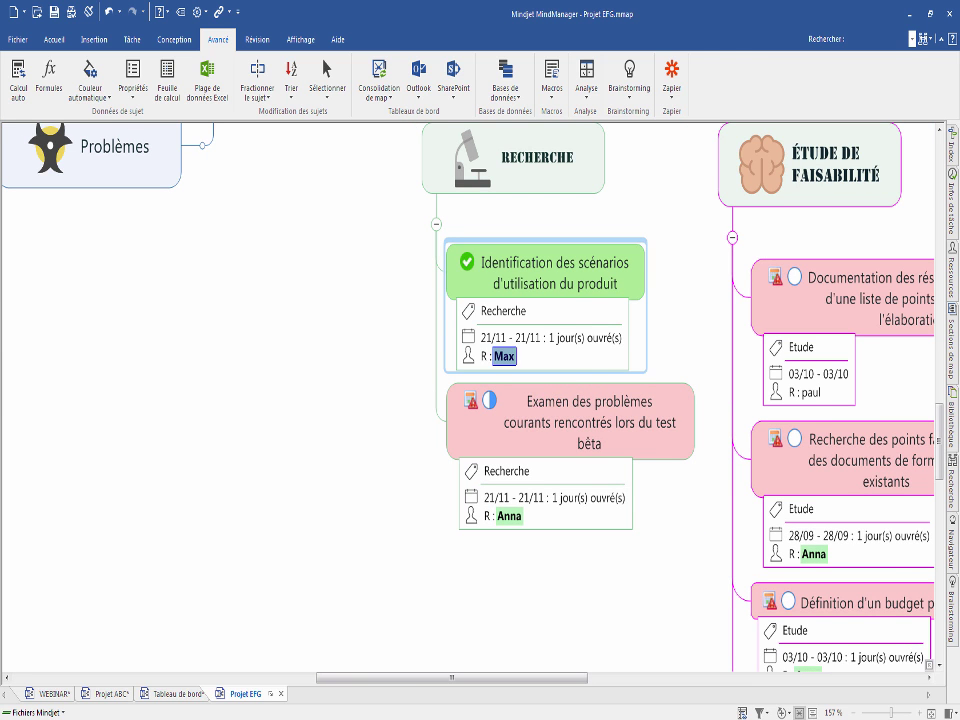
Step: Examine Projet EFG's Gantt and resource diagrams in Gantt Pro, close it, and return to the Tableau de bord map
left_click(742, 713)
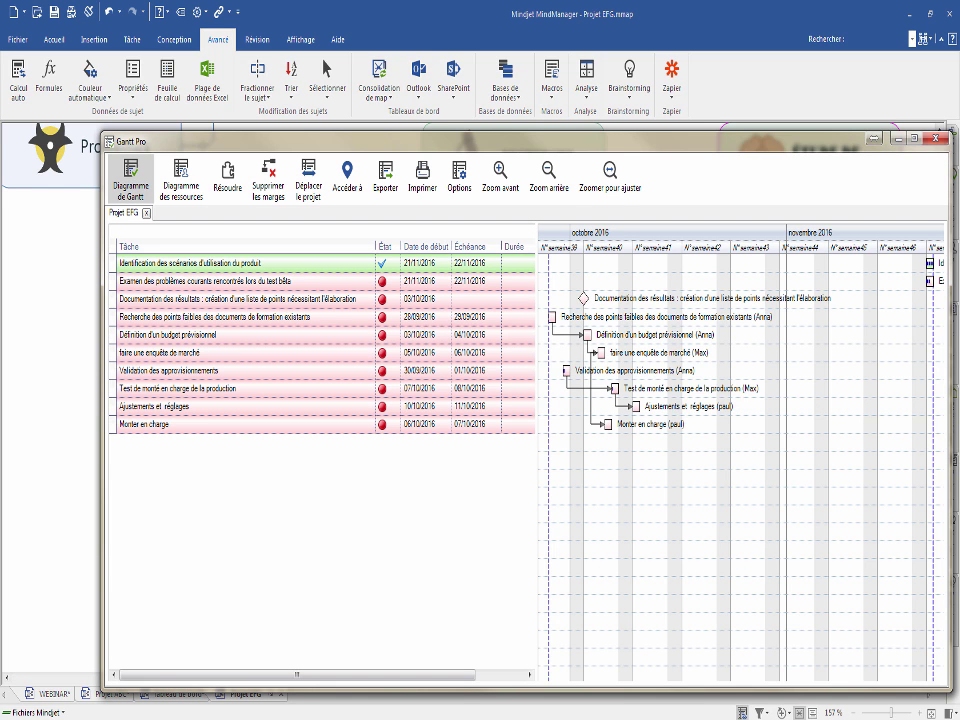
left_click(181, 180)
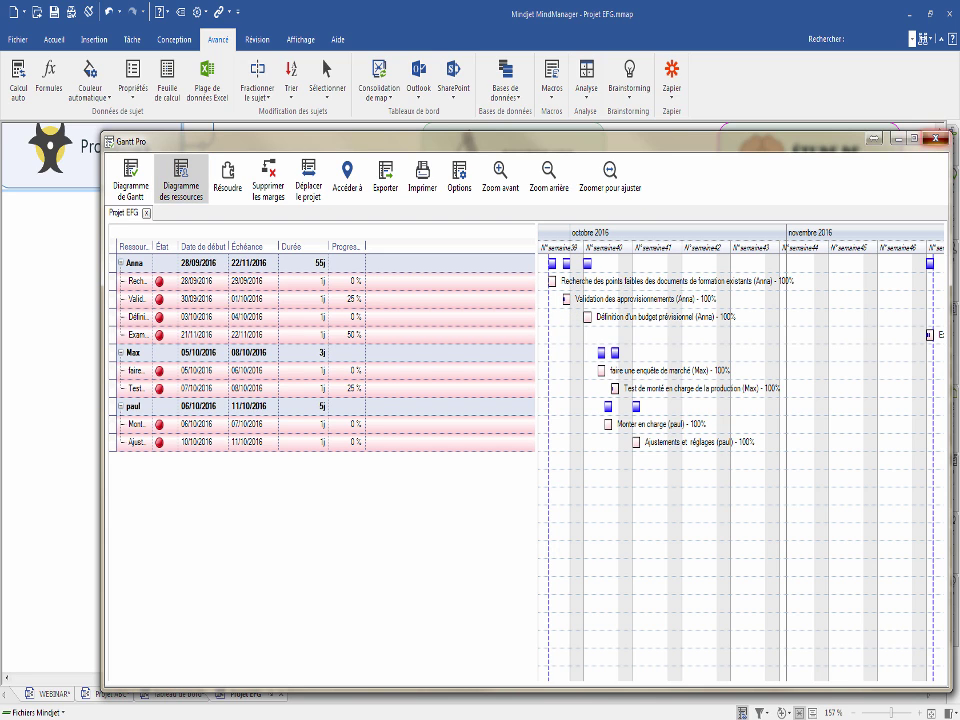
left_click(935, 139)
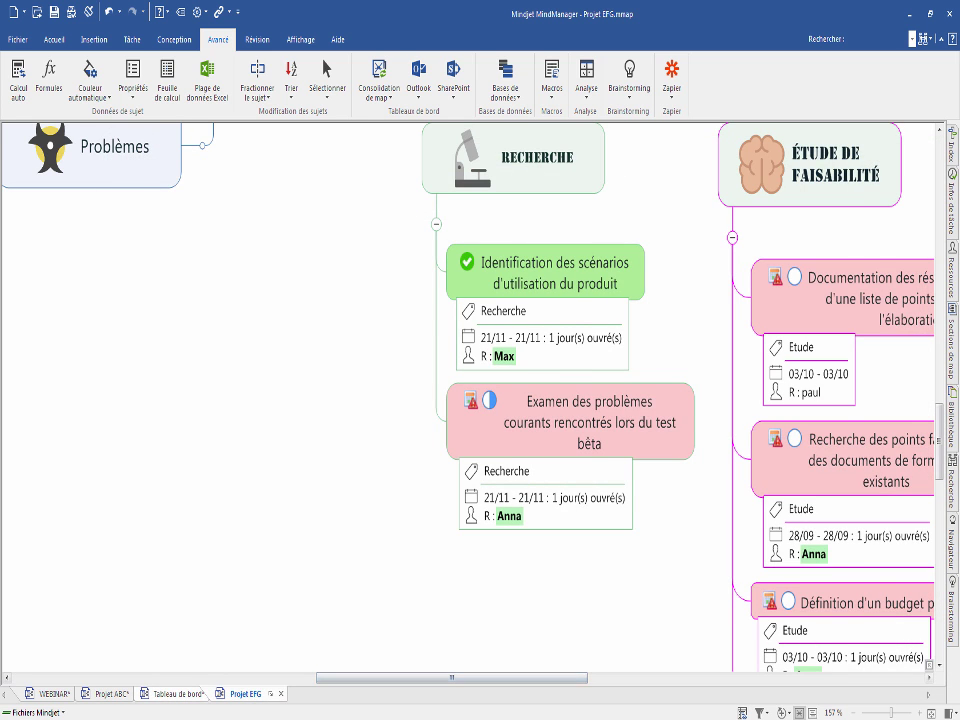
left_click(178, 694)
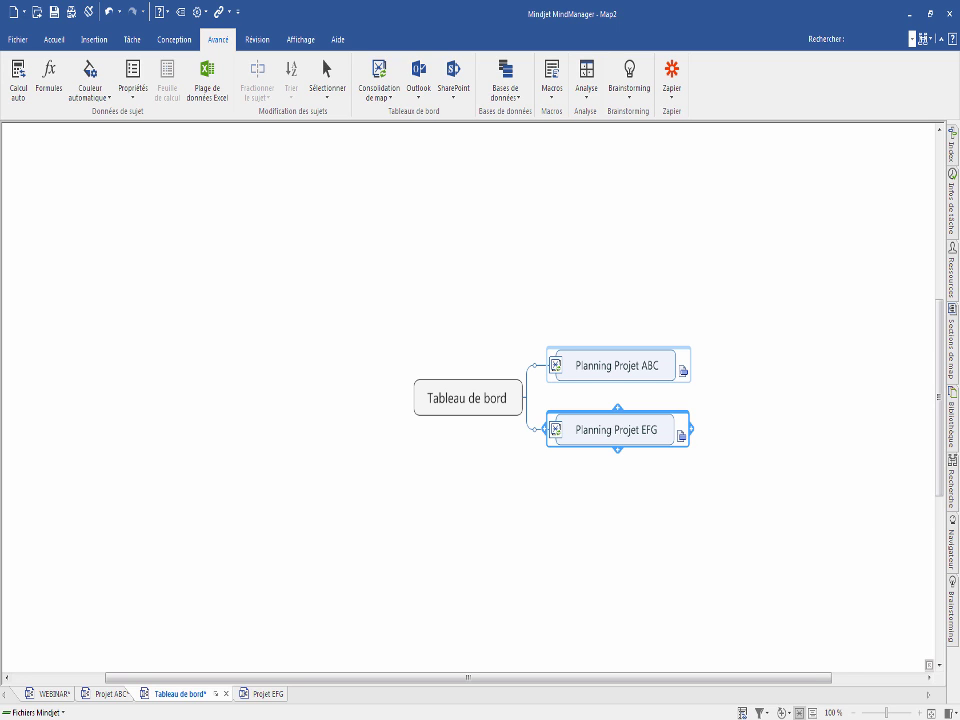
Step: Show the topic and its branch for both consolidated topics, Planning Projet ABC and Planning Projet EFG
left_click(556, 365)
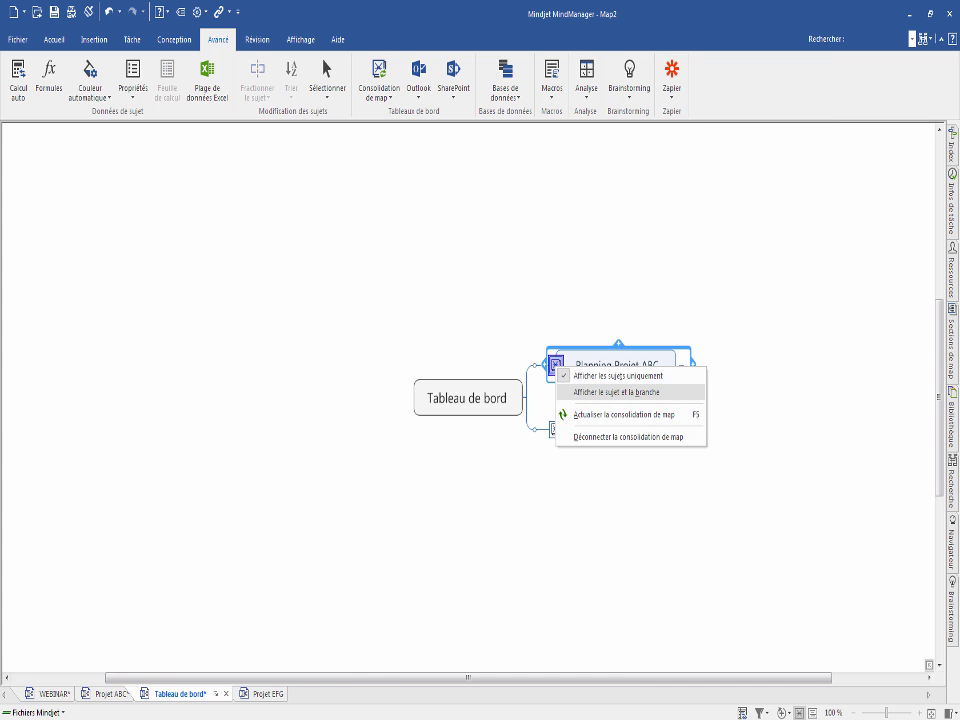
left_click(616, 392)
left_click(556, 511)
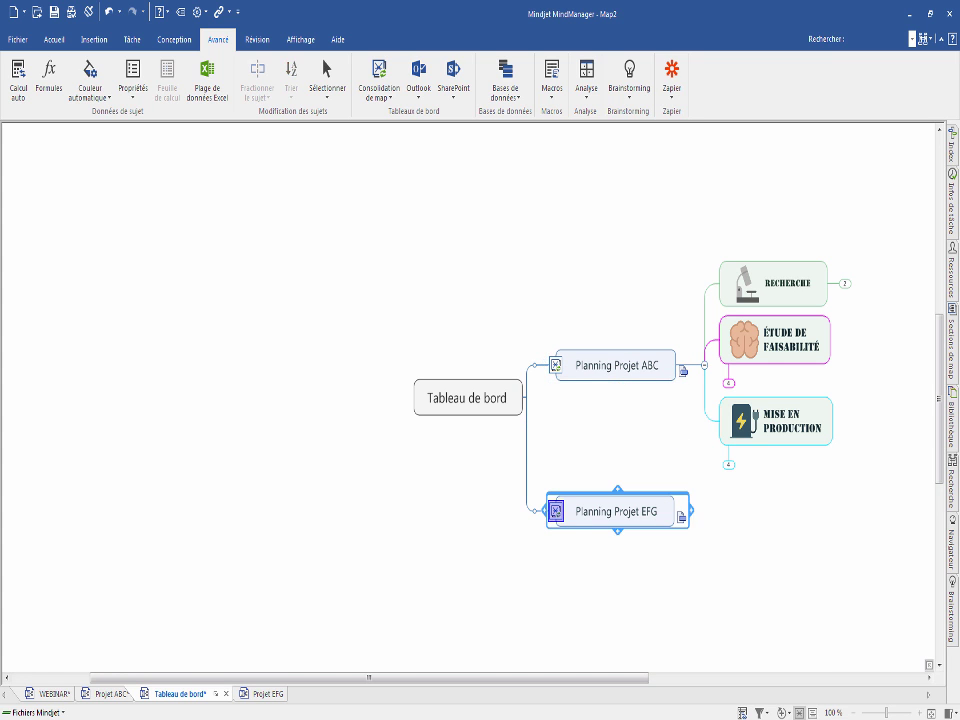
left_click(556, 511)
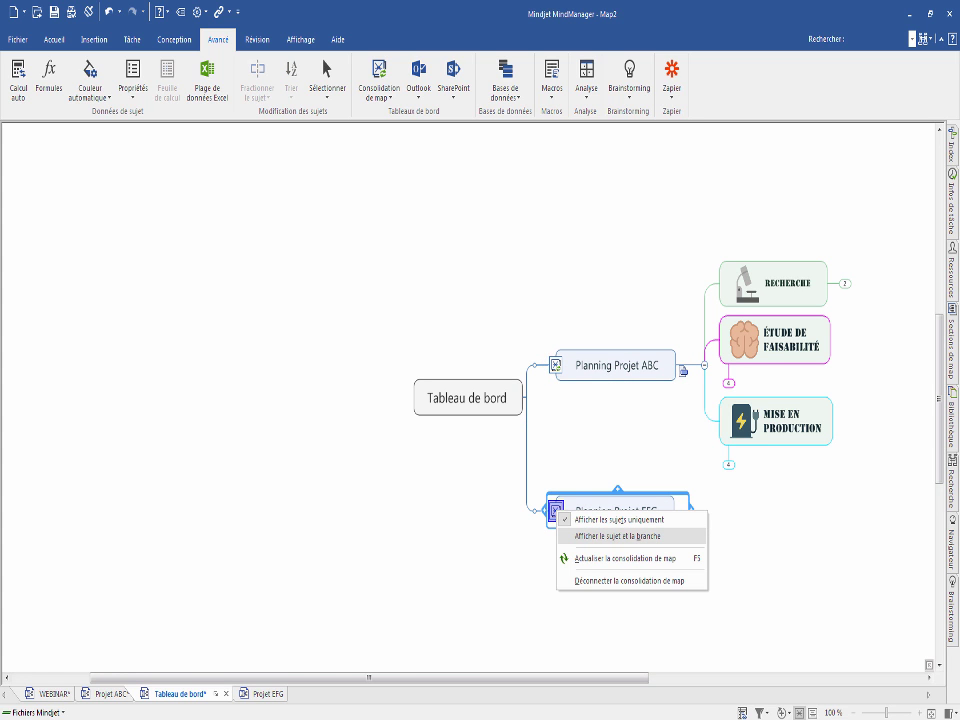
left_click(617, 536)
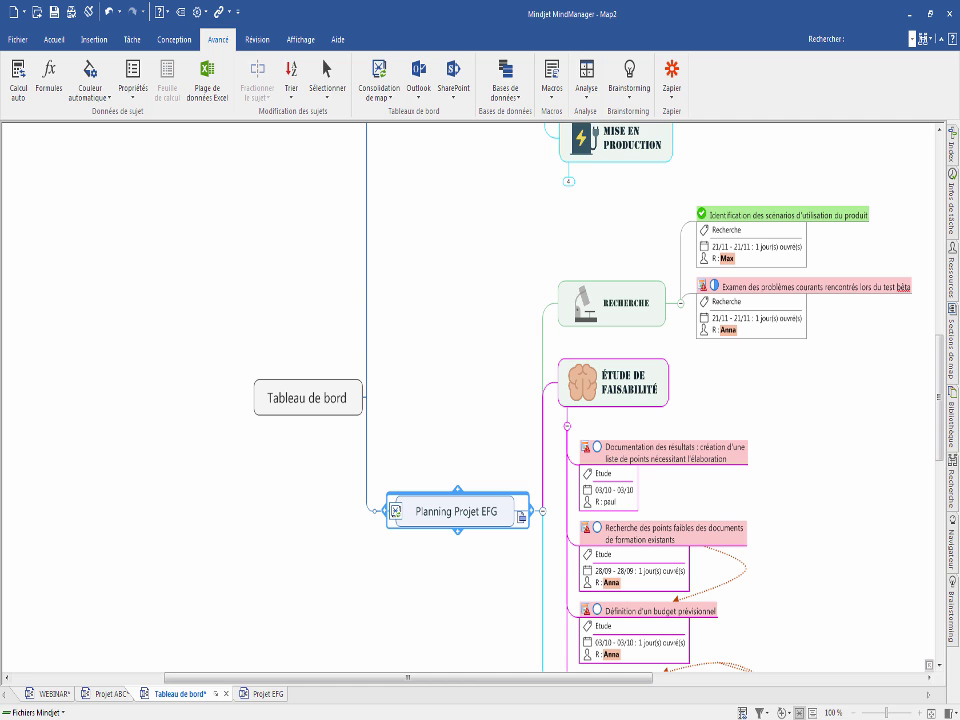
Step: Expand the Mise en production branch under Planning Projet ABC to display its tasks
left_click(568, 181)
scroll(630, 222, "down", 1)
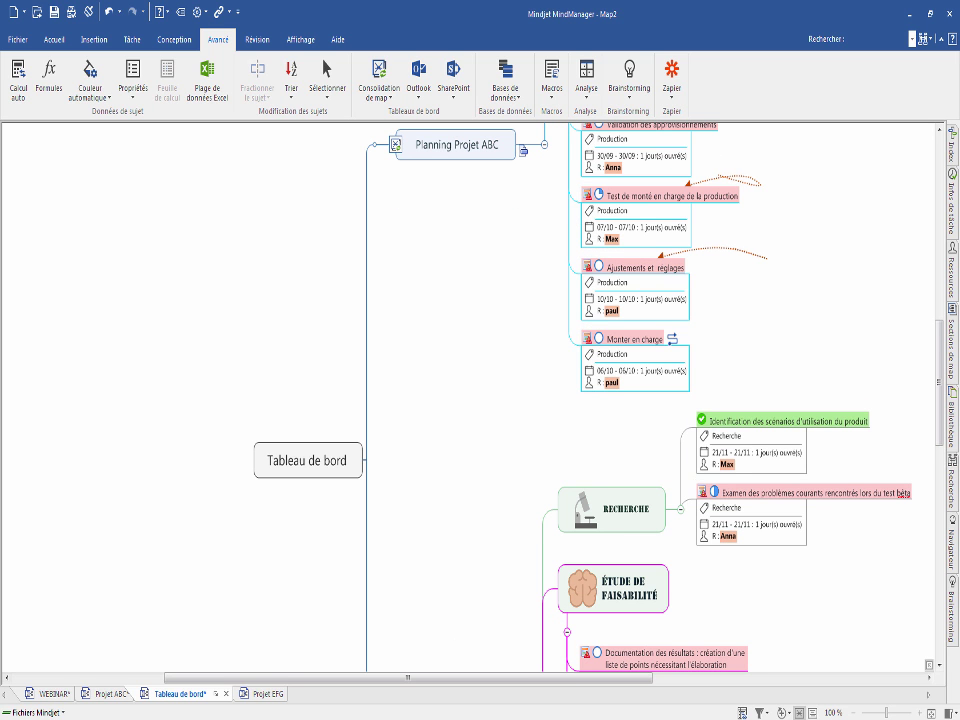
scroll(632, 384, "down", 1)
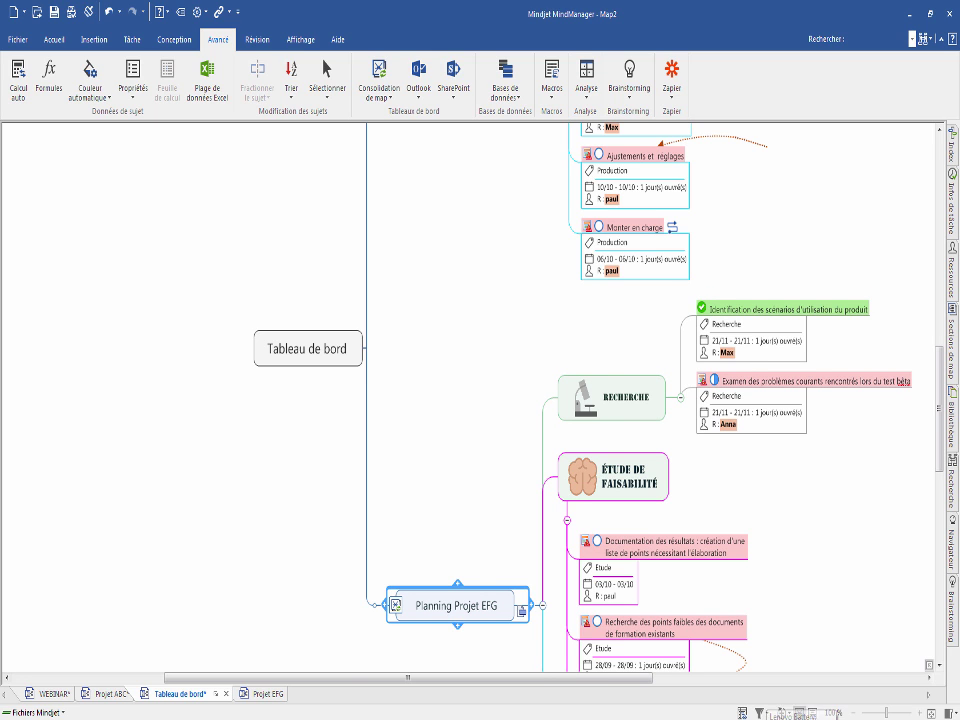
Step: Examine the combined Gantt and resource diagrams of both projects in Gantt Pro, and close it
left_click(742, 713)
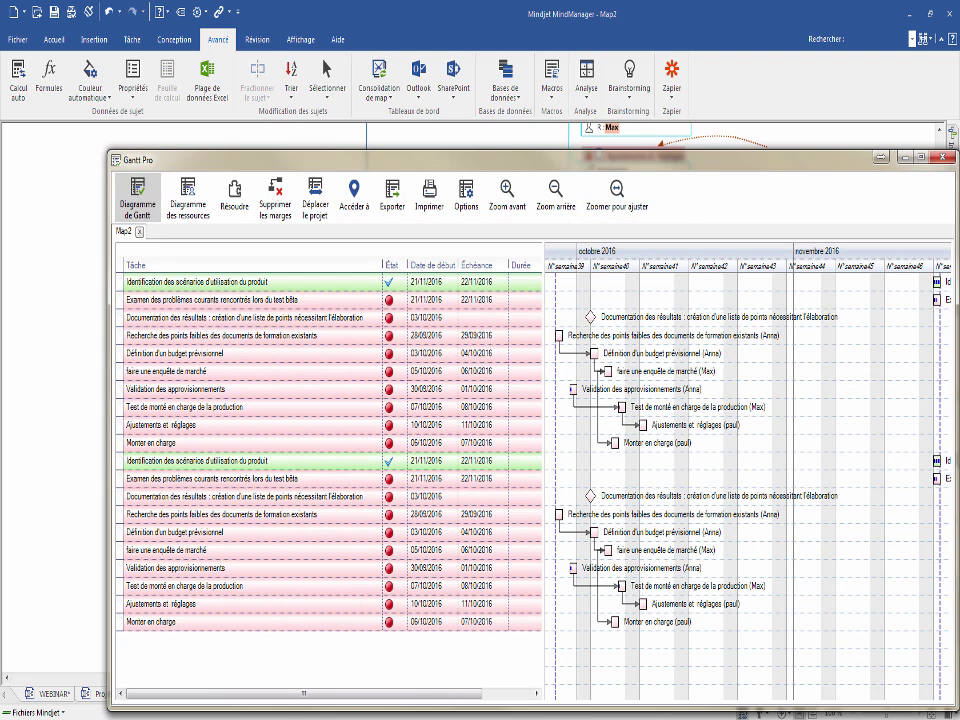
left_click(188, 197)
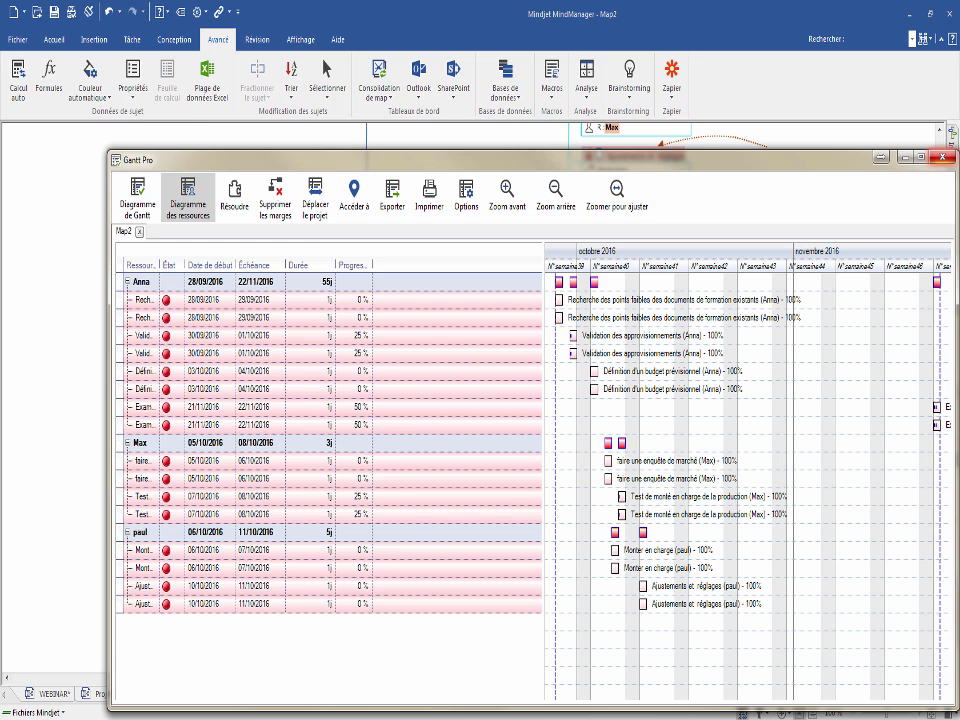
left_click(943, 157)
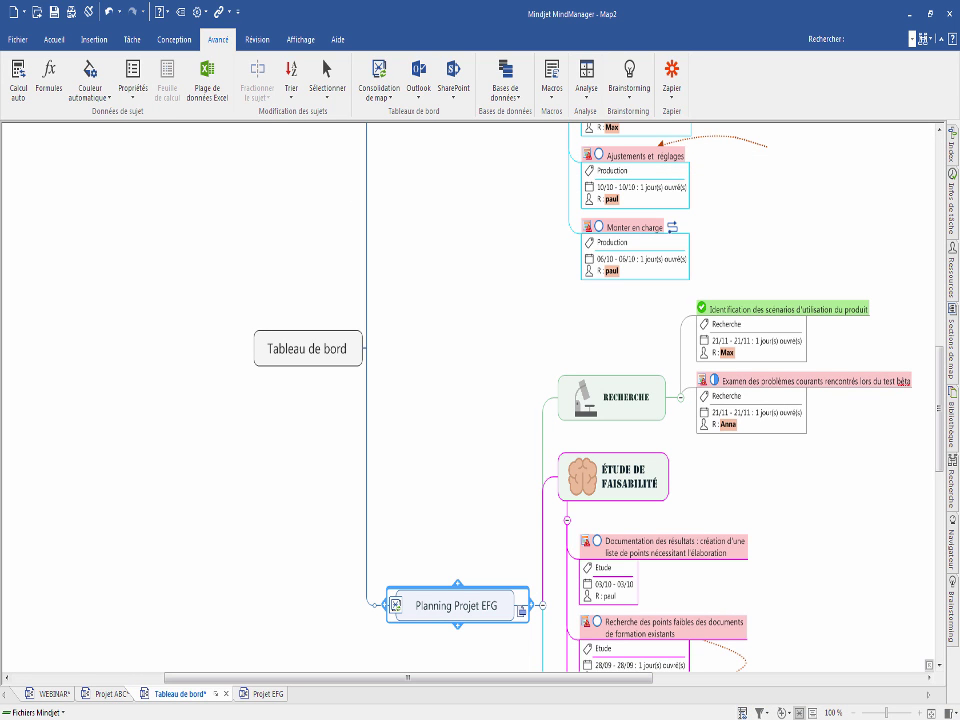
Step: Open the source map linked to the Planning Projet EFG topic and display its schedule in Gantt Pro
scroll(640, 400, "down", 3)
scroll(625, 410, "up", 1)
scroll(625, 410, "down", 1)
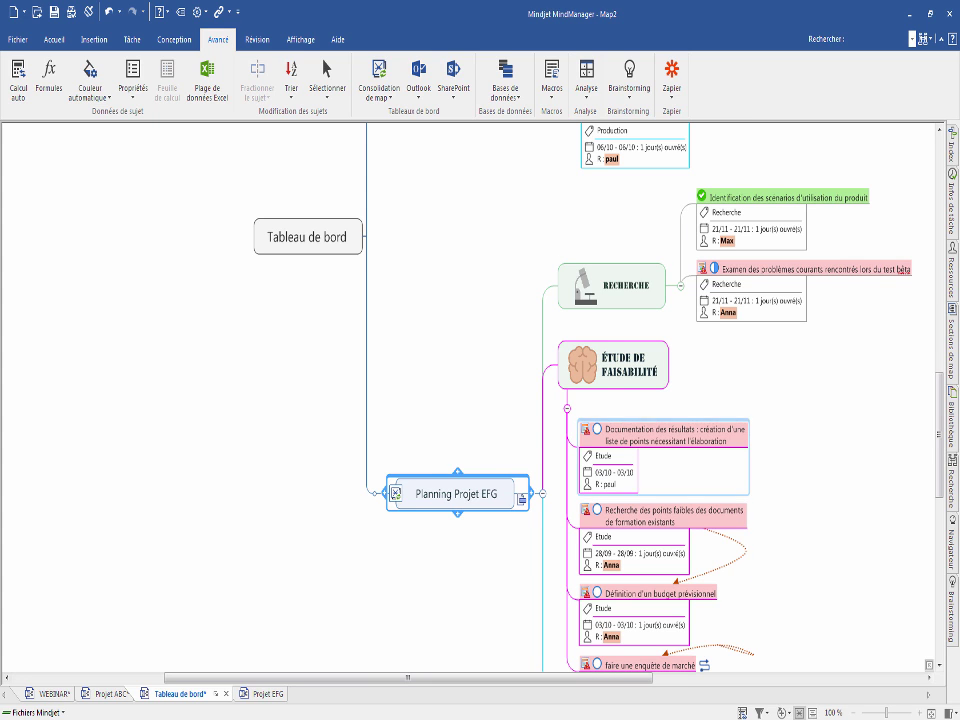
left_click(727, 240)
key("Escape")
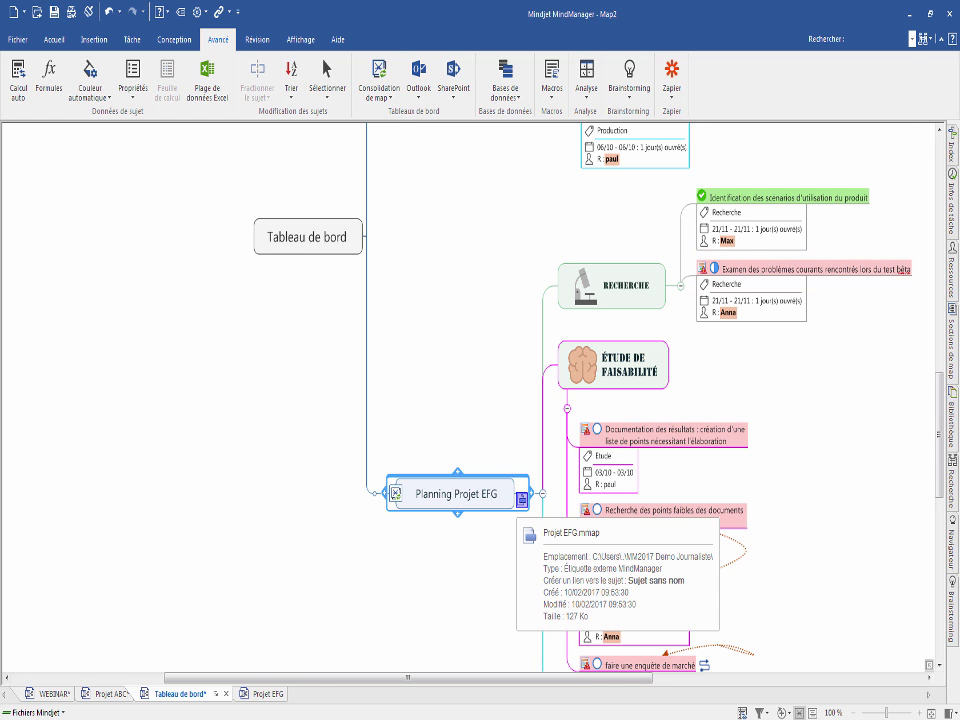
left_click(521, 499)
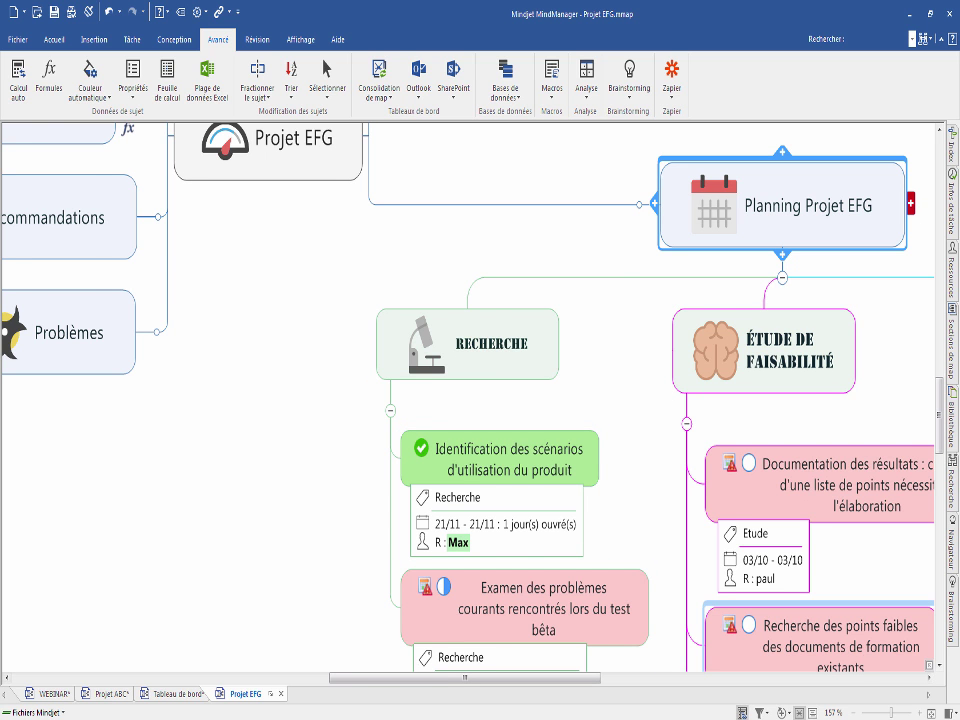
left_click(742, 713)
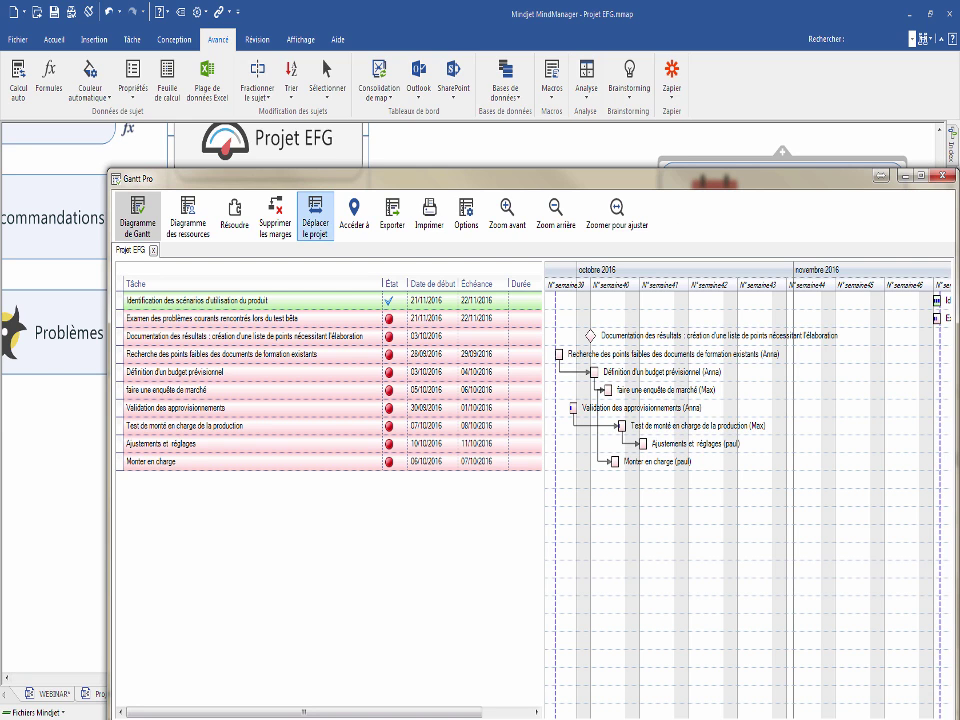
Step: Move the whole Projet EFG schedule to a start date of 28/02/2017 and close Gantt Pro
left_click(315, 215)
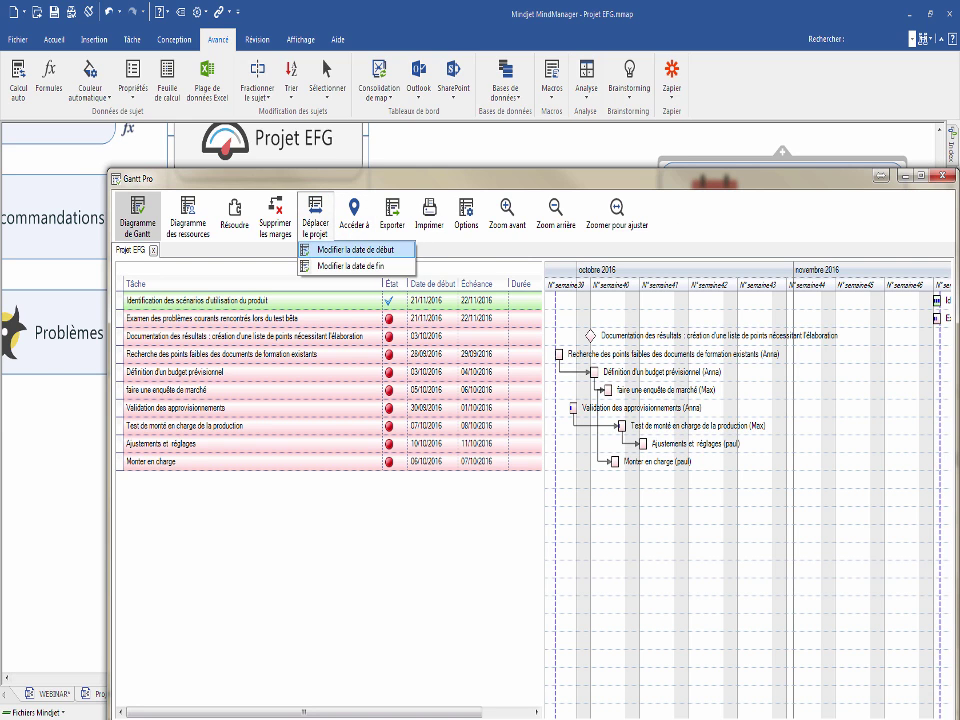
left_click(356, 250)
left_click(578, 439)
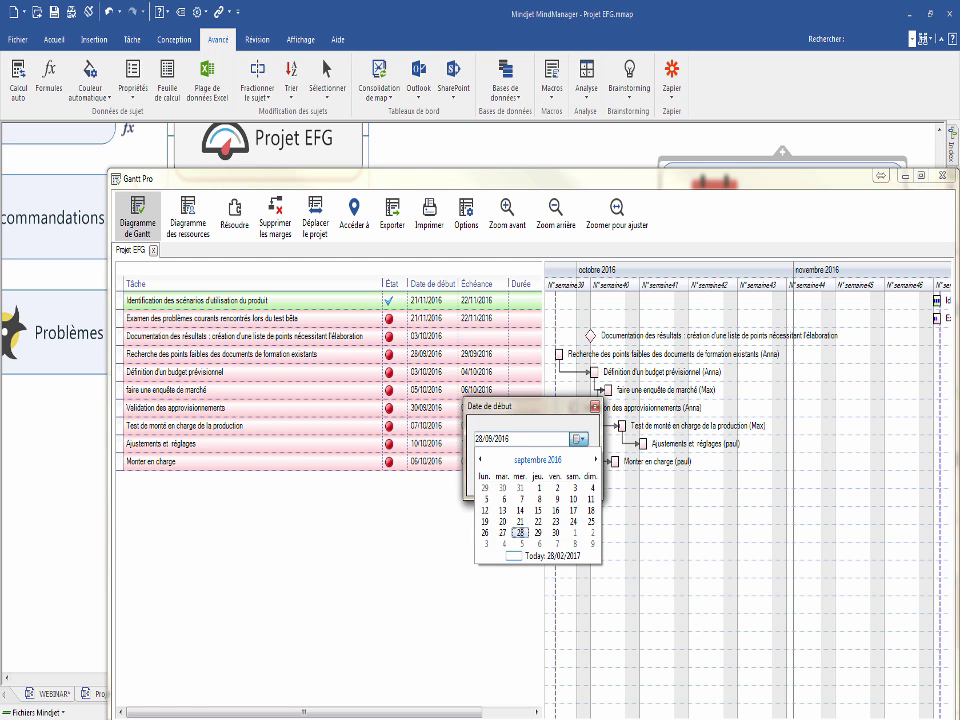
left_click(538, 460)
left_click(596, 460)
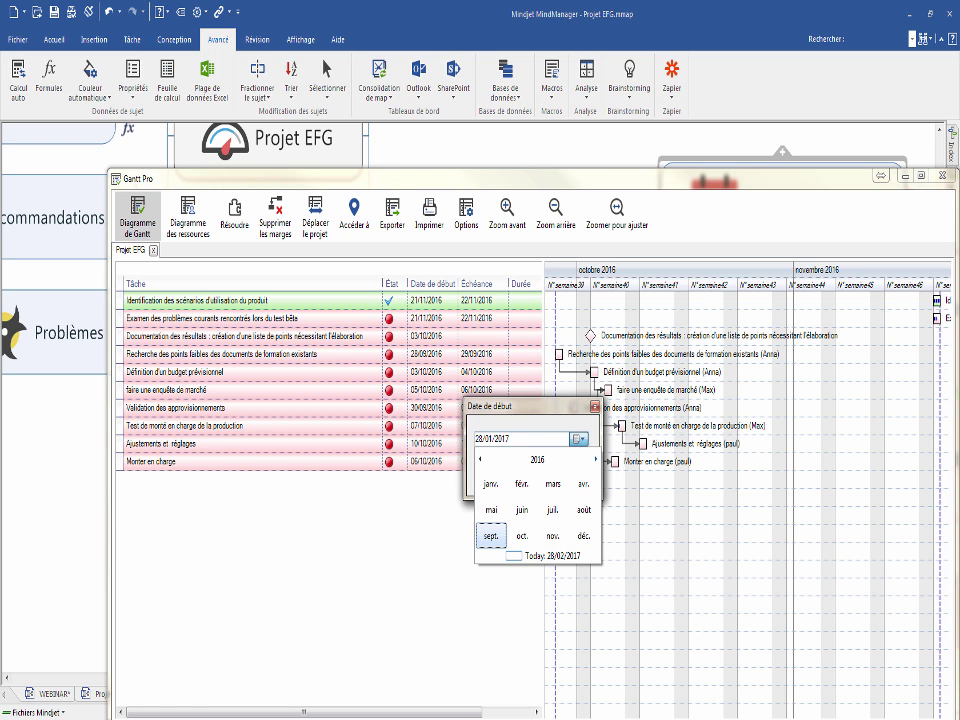
left_click(521, 483)
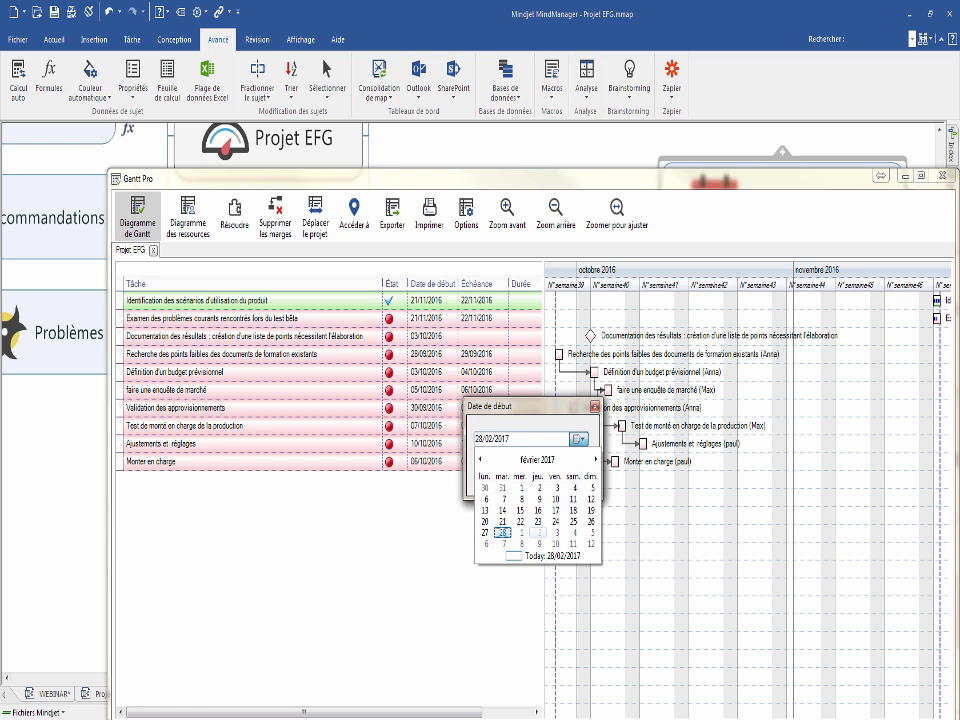
left_click(505, 533)
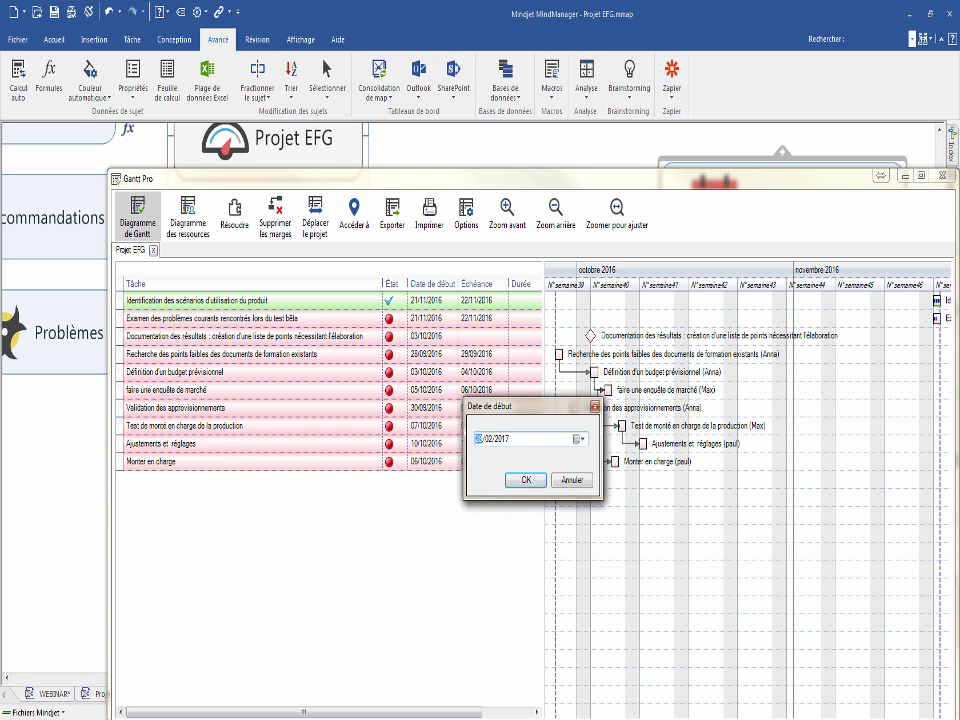
left_click(524, 482)
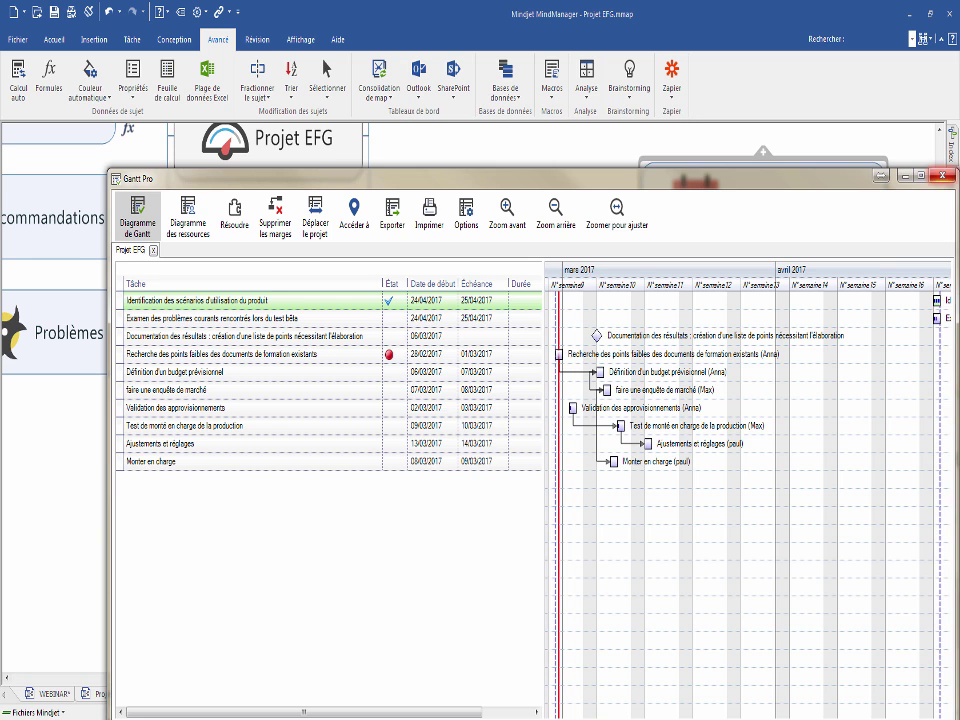
left_click(943, 175)
left_click(457, 497)
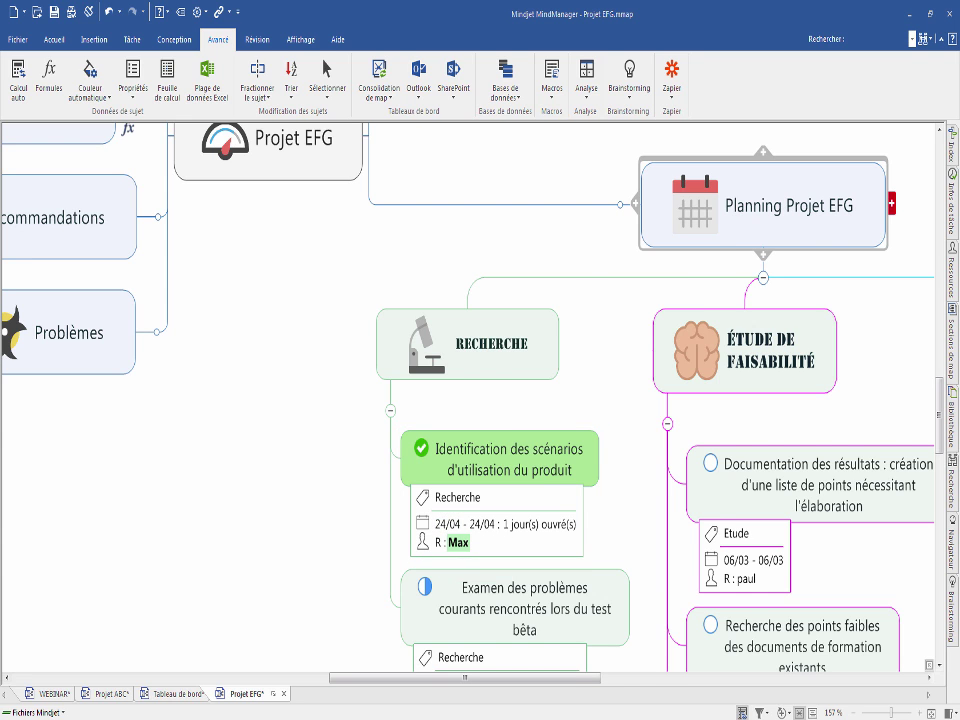
Step: Return to the Tableau de bord map and refresh the map consolidation of the Planning Projet EFG topic
left_click(177, 694)
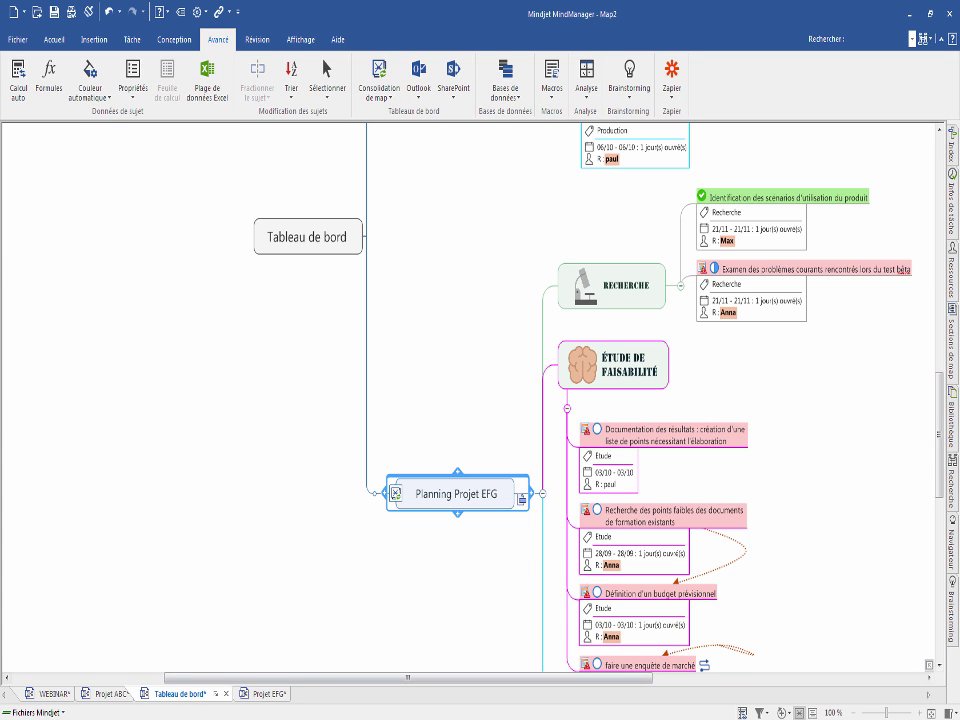
left_click(395, 492)
left_click(395, 492)
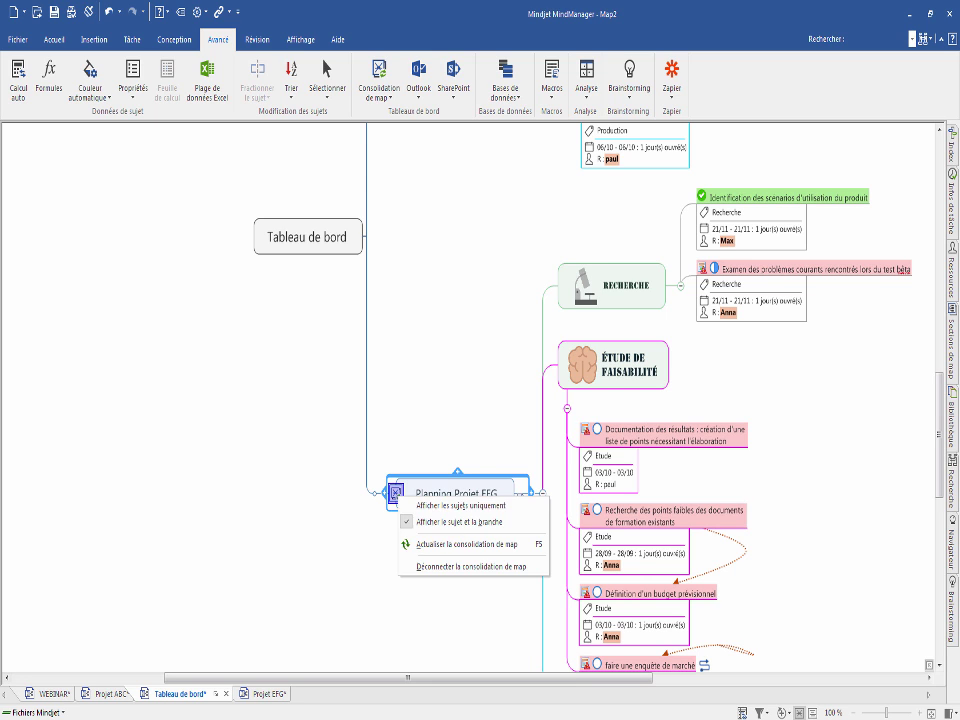
left_click(466, 544)
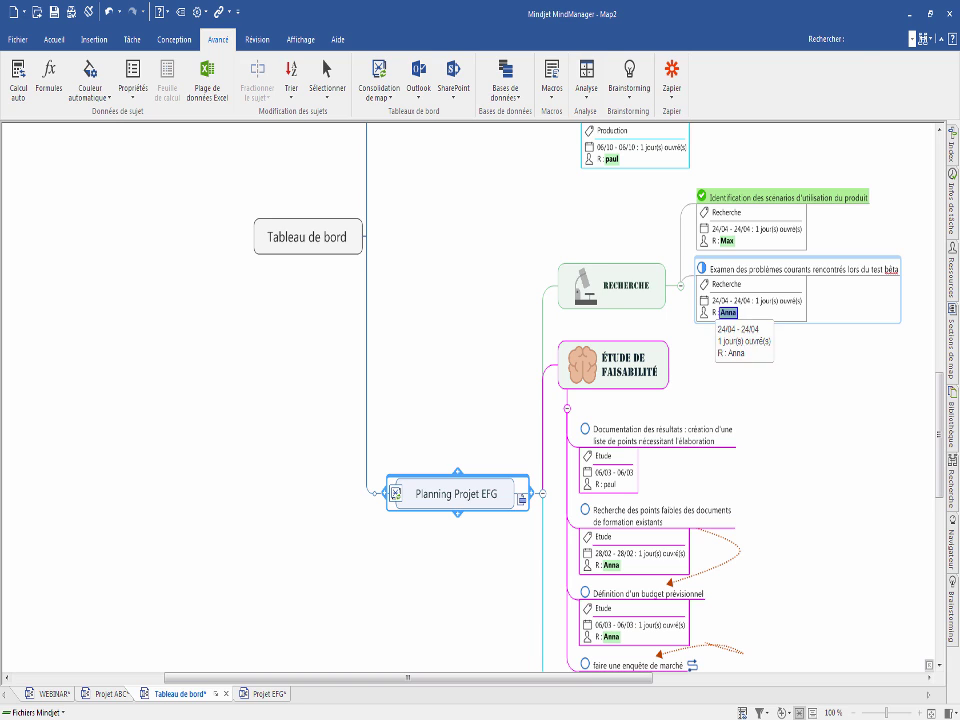
Step: Check the refreshed consolidated schedule in Gantt Pro's Gantt and resource diagrams, and close it
left_click(742, 714)
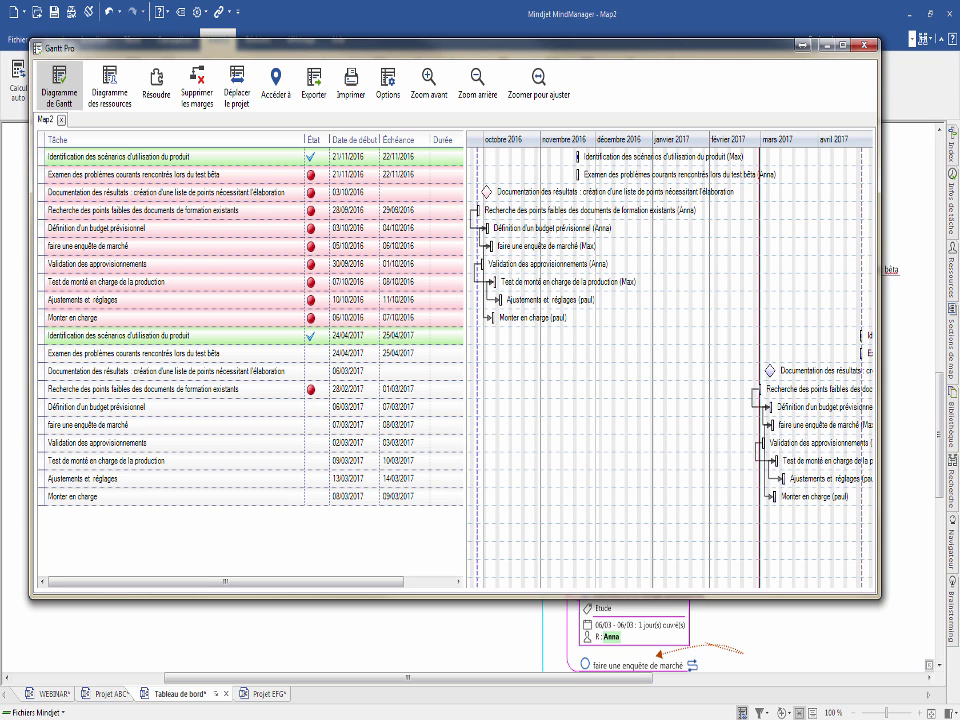
left_click(109, 88)
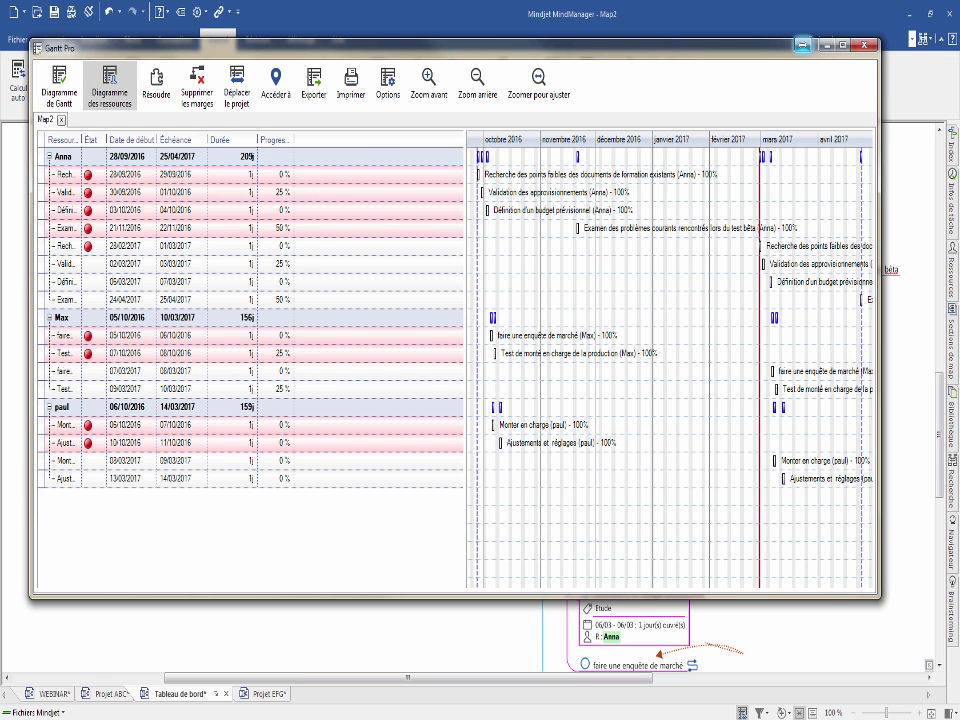
left_click(864, 45)
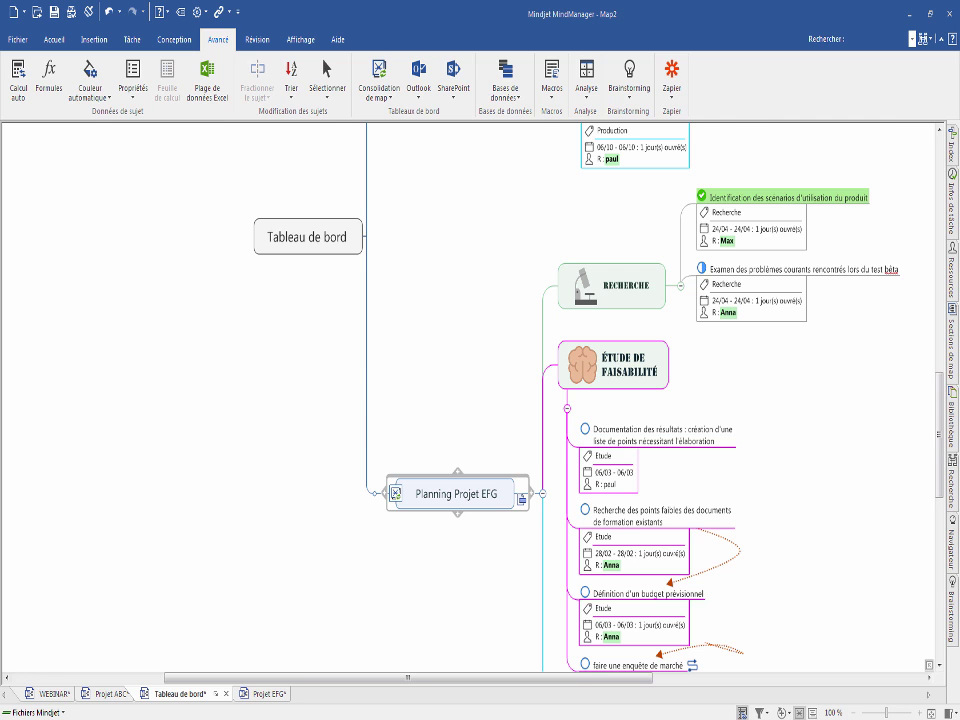
Step: Add a new subtopic after the "faire une enquête de marché" task in Planning Projet EFG's Étude de faisabilité branch
scroll(640, 400, "down", 4)
scroll(640, 400, "up", 1)
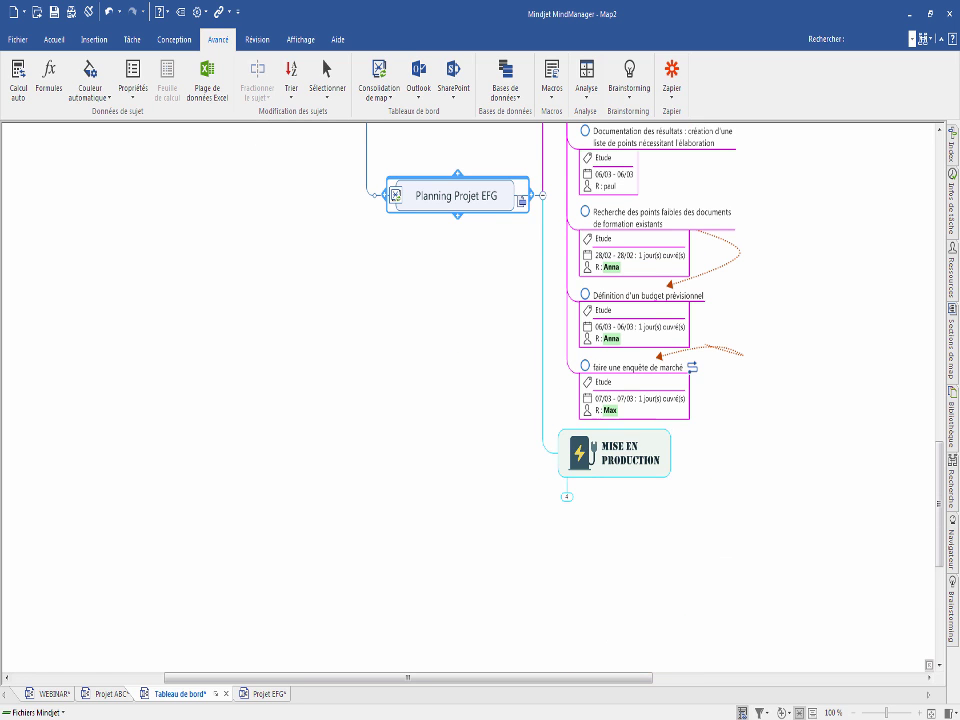
left_click(638, 380)
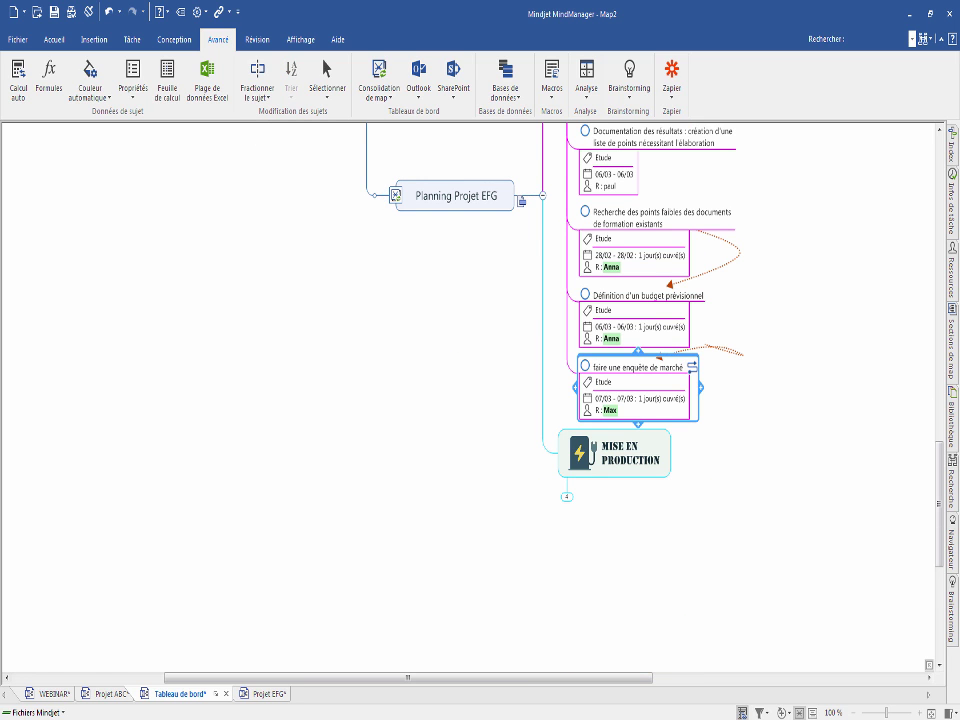
key("Return")
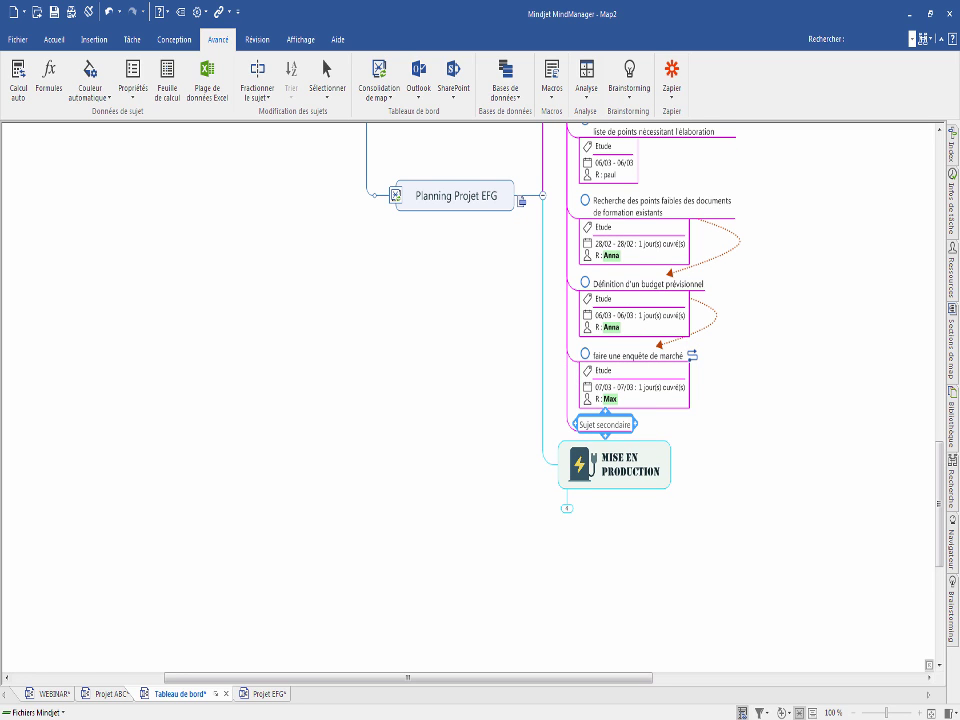
Step: Assign a resource to the new subtopic in its task info by entering the person's first name
left_click(952, 205)
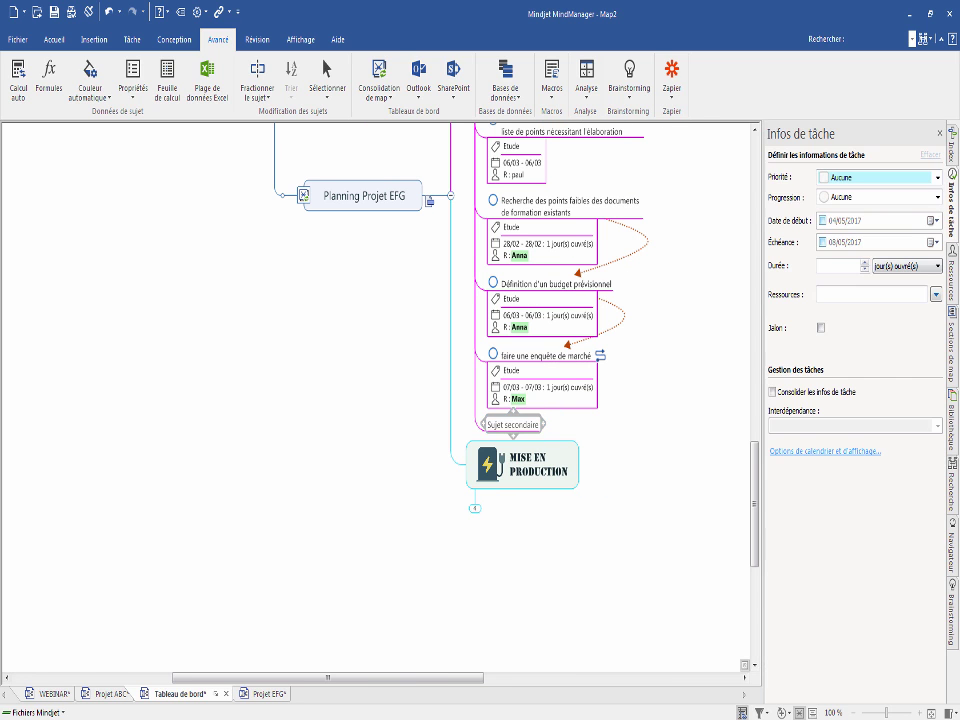
left_click(868, 294)
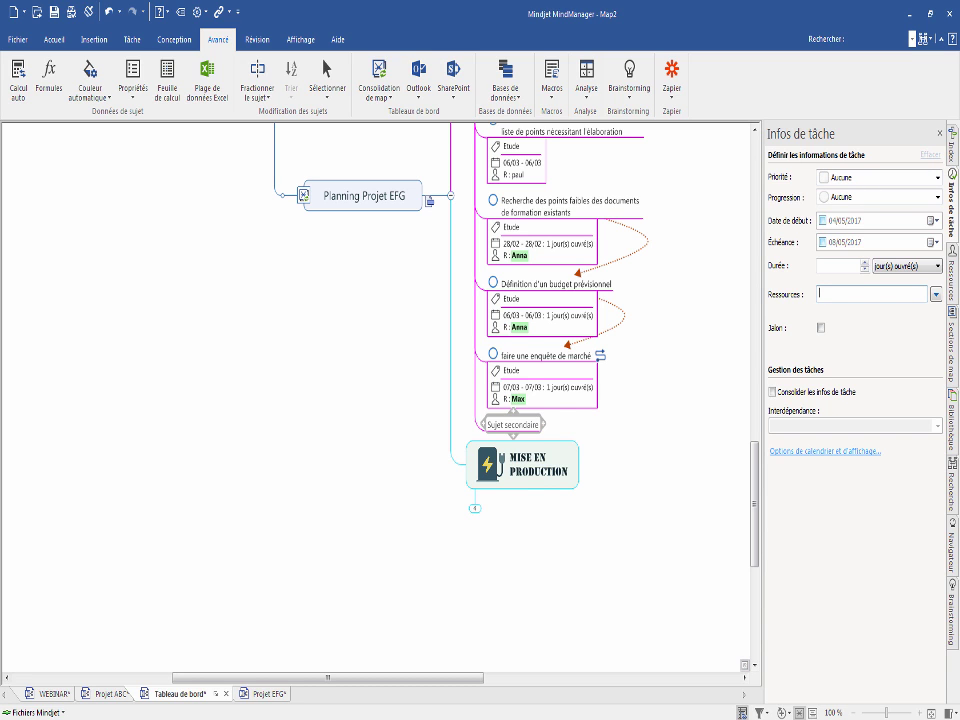
type("c")
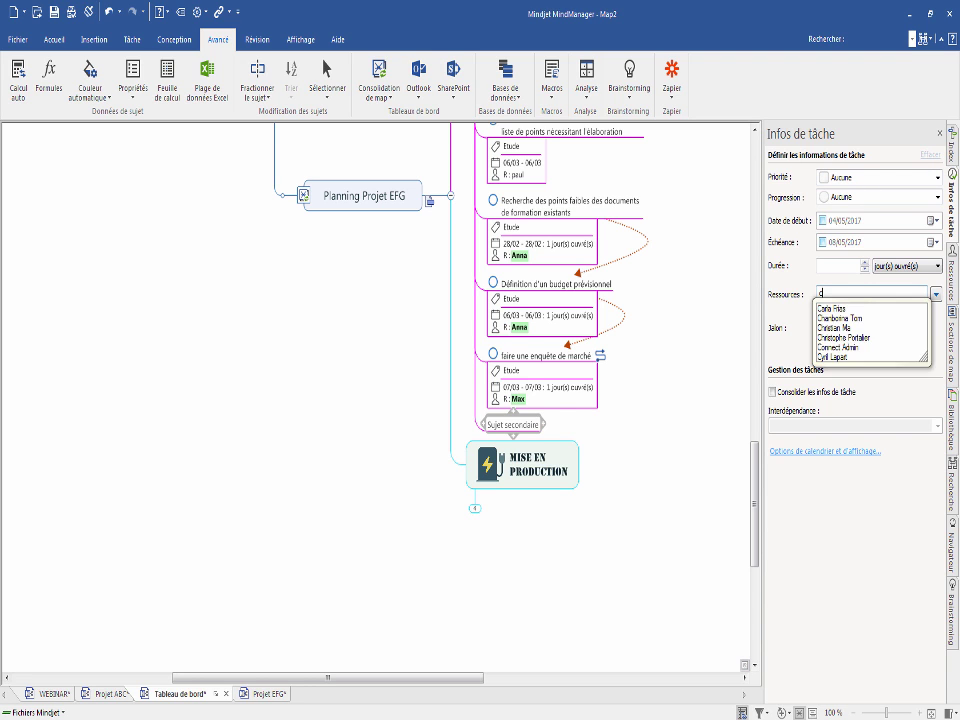
type("hristophe")
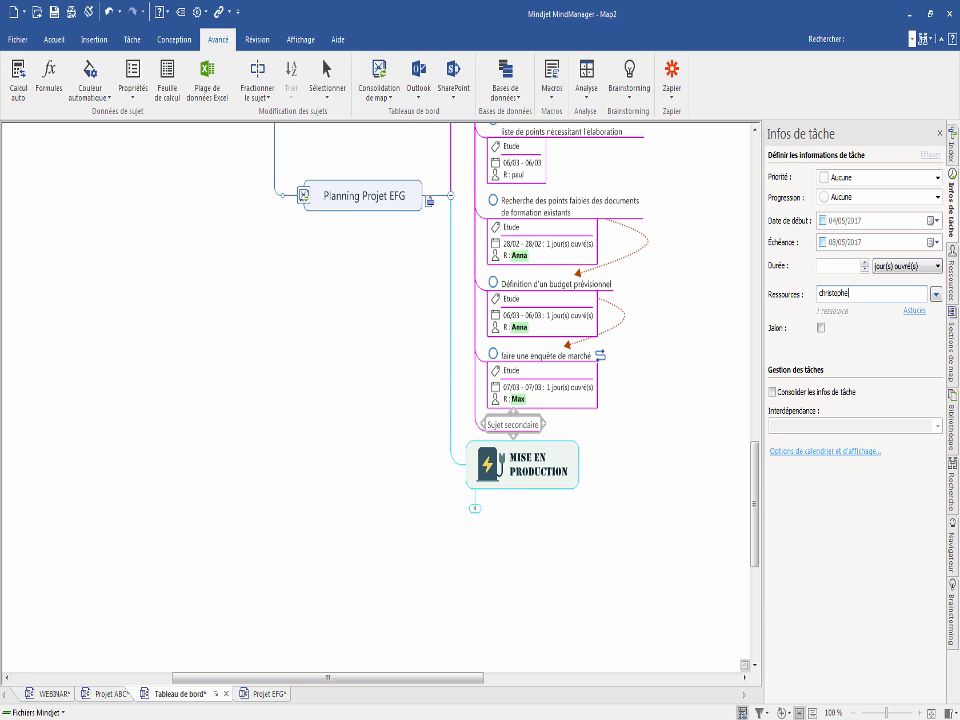
key("Return")
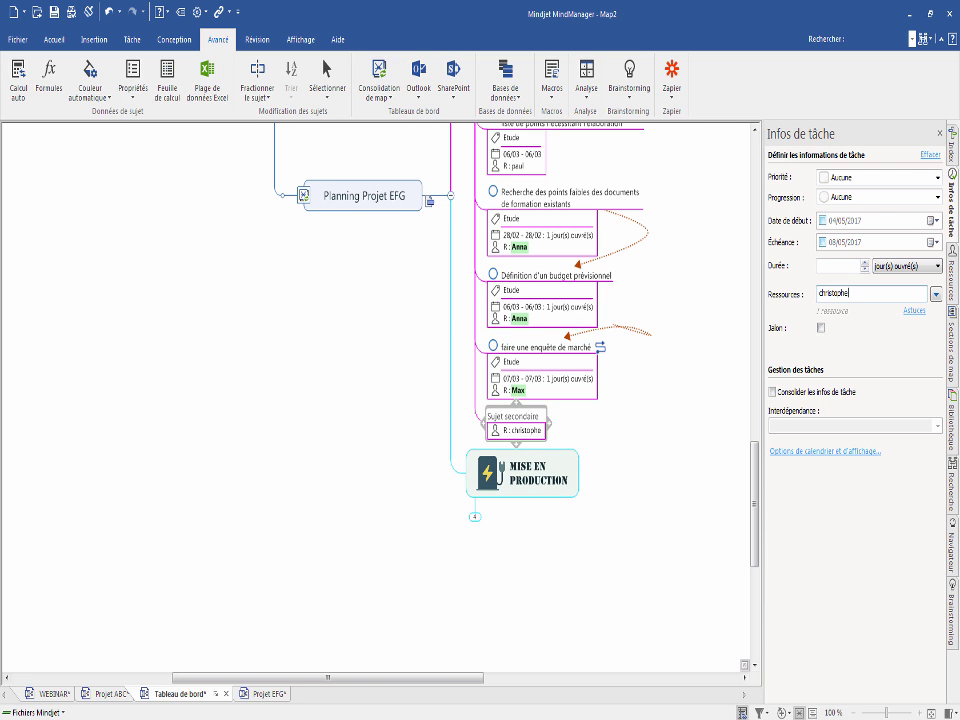
left_click(650, 490)
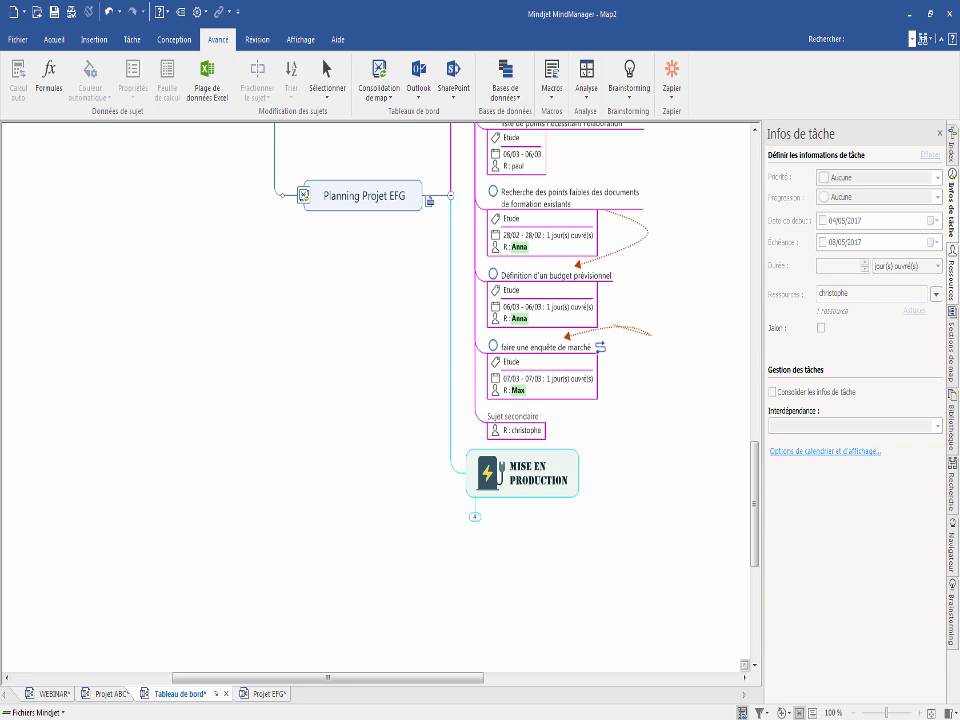
Step: Review the map's managed resources and their weekly availability, and check the resource import option offered for SharePoint
left_click(952, 278)
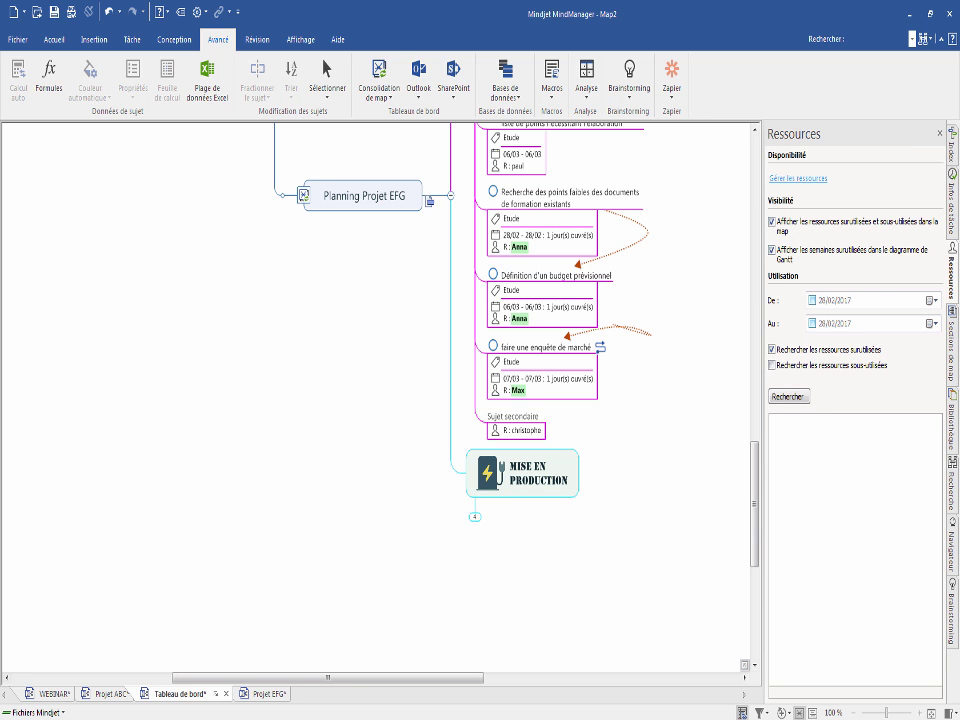
left_click(798, 178)
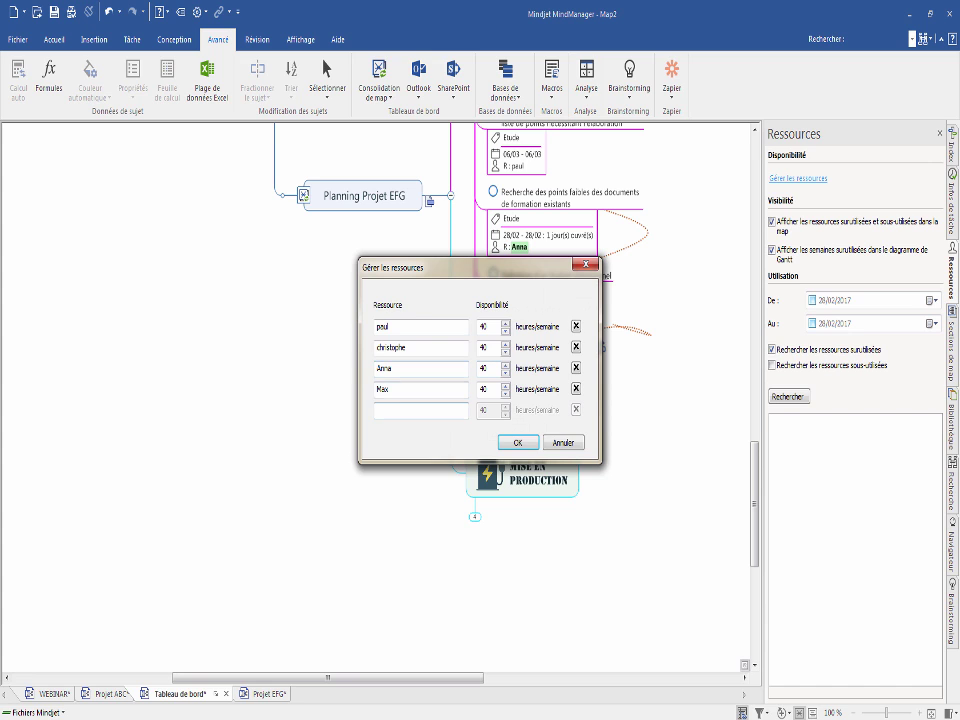
left_click(441, 410)
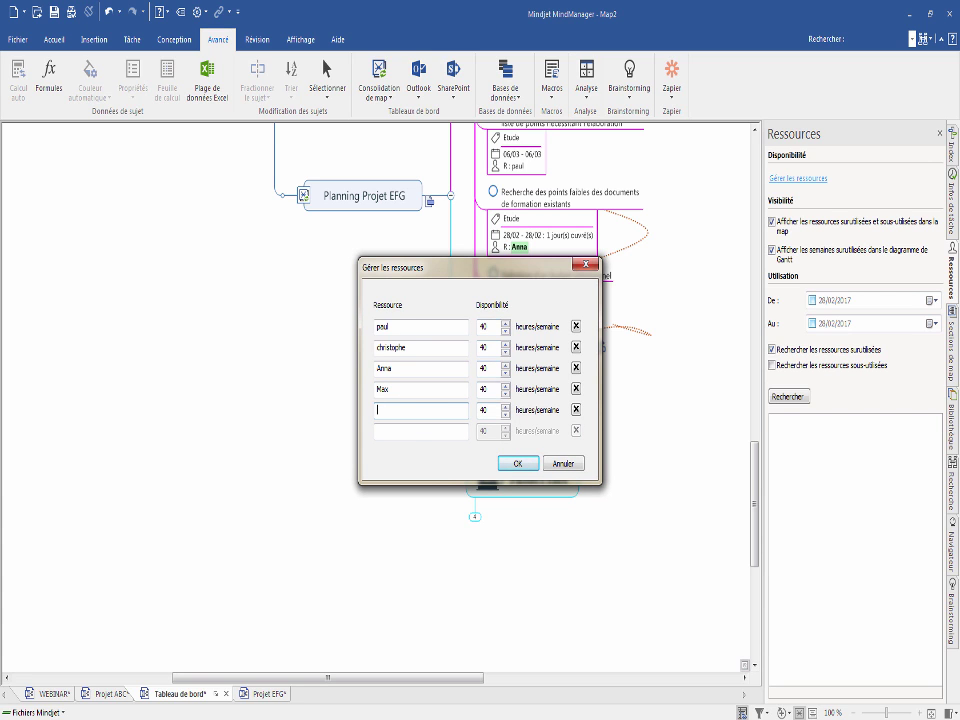
left_click(563, 464)
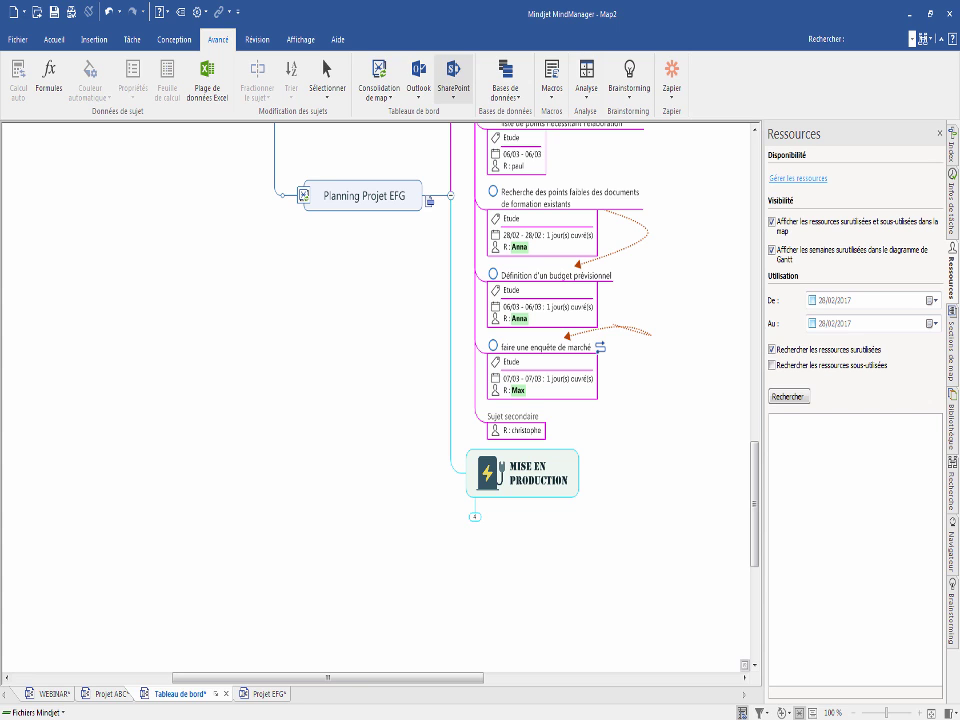
left_click(453, 80)
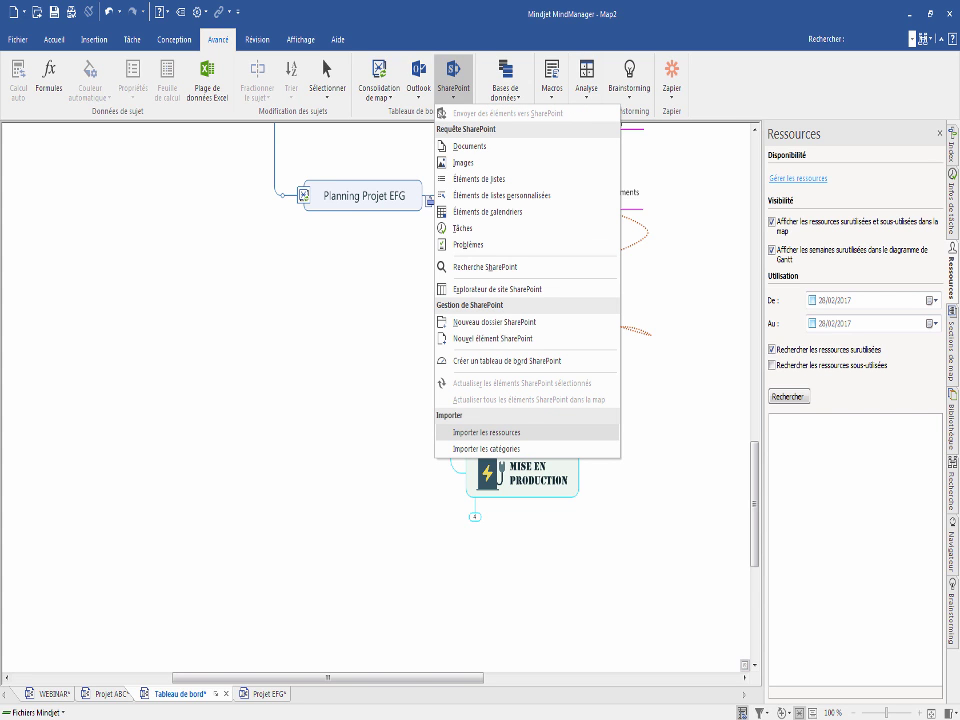
key("Escape")
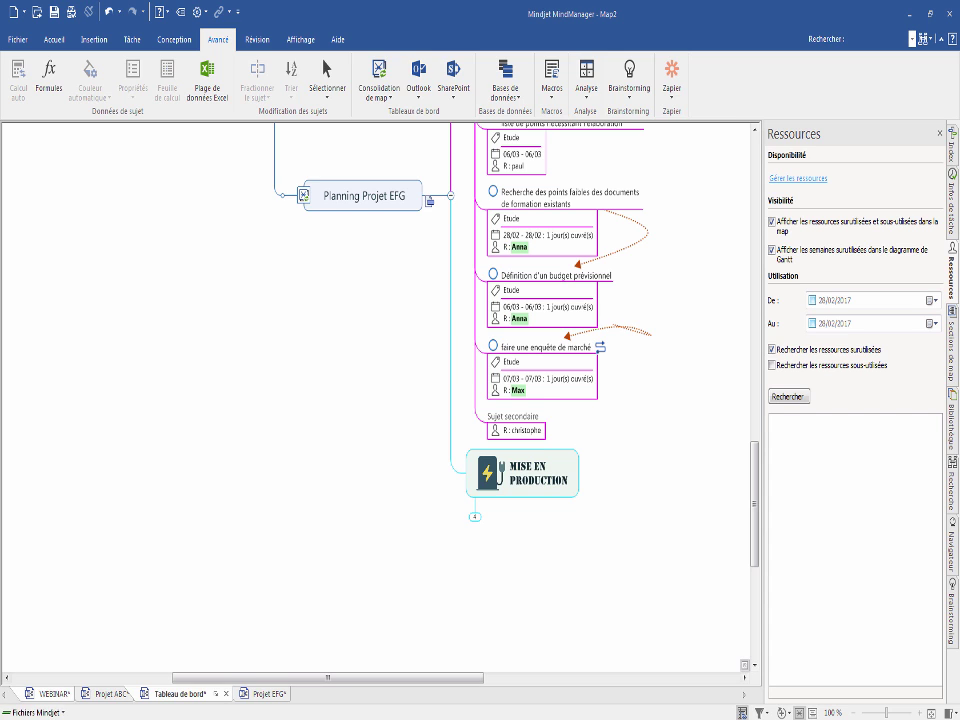
Step: Switch to the WEBINAR map and expand the Contact topic with its Présentateur, Pour toute question and Support branches
left_click(54, 694)
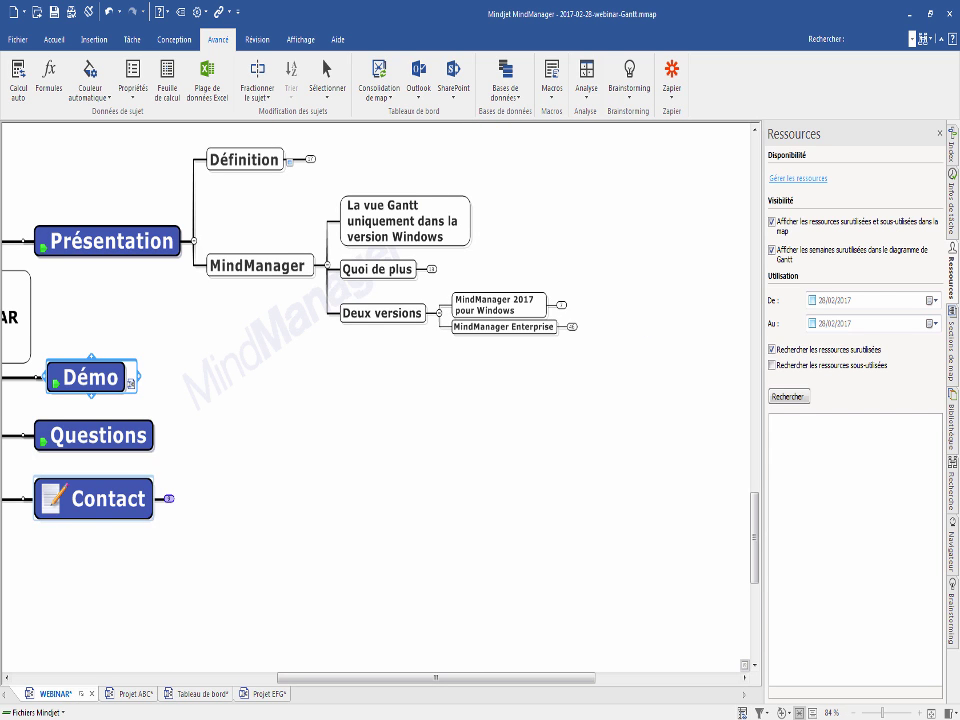
left_click(169, 498)
left_click(264, 456)
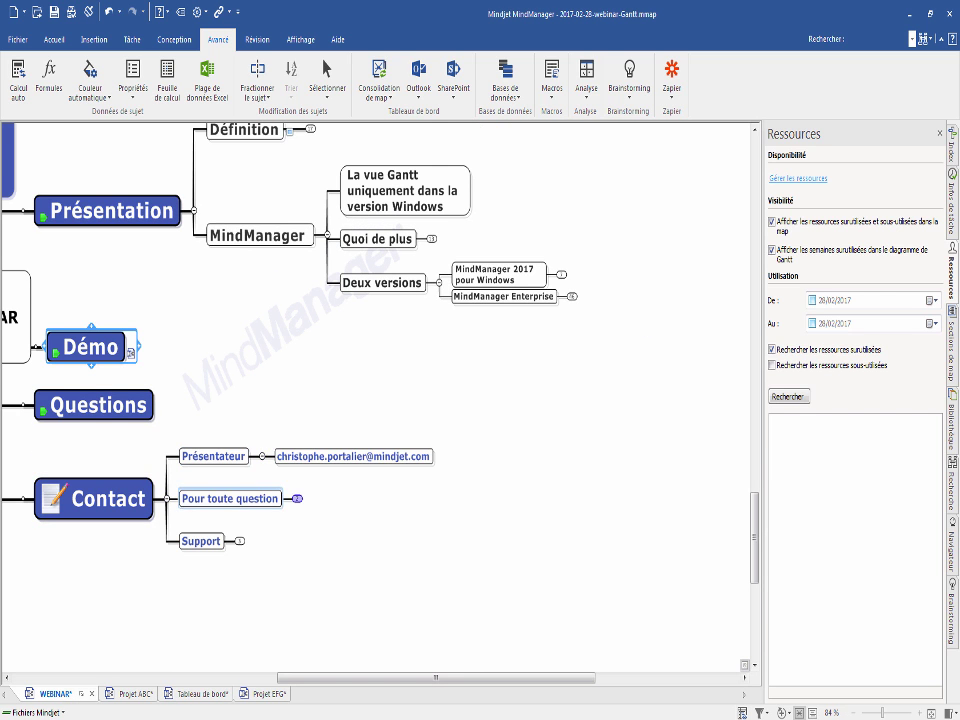
left_click(297, 498)
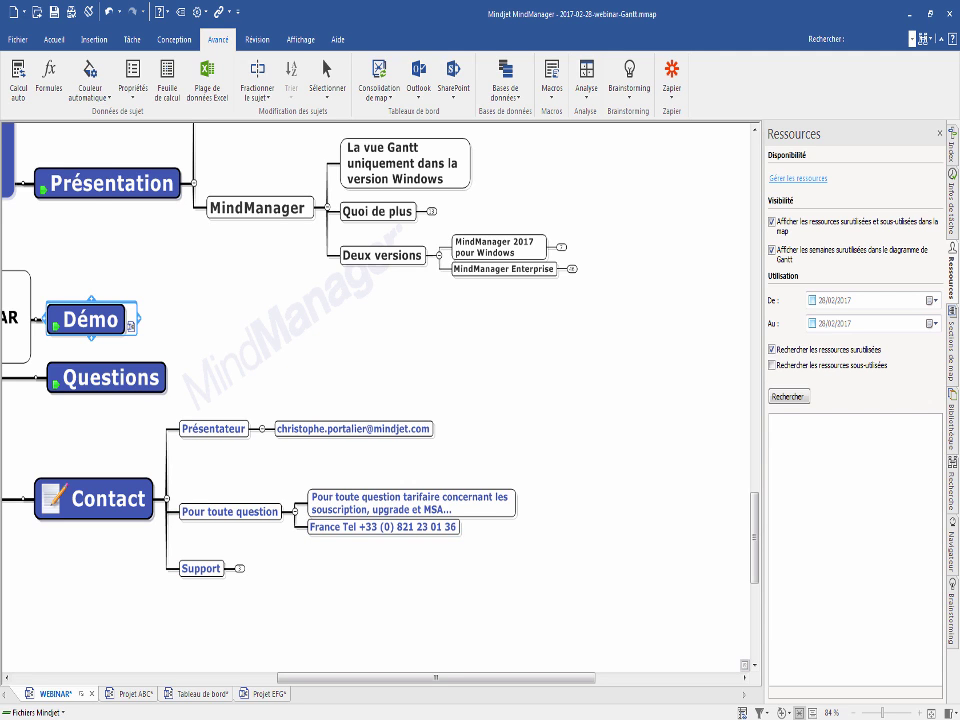
left_click(240, 568)
left_click(311, 581)
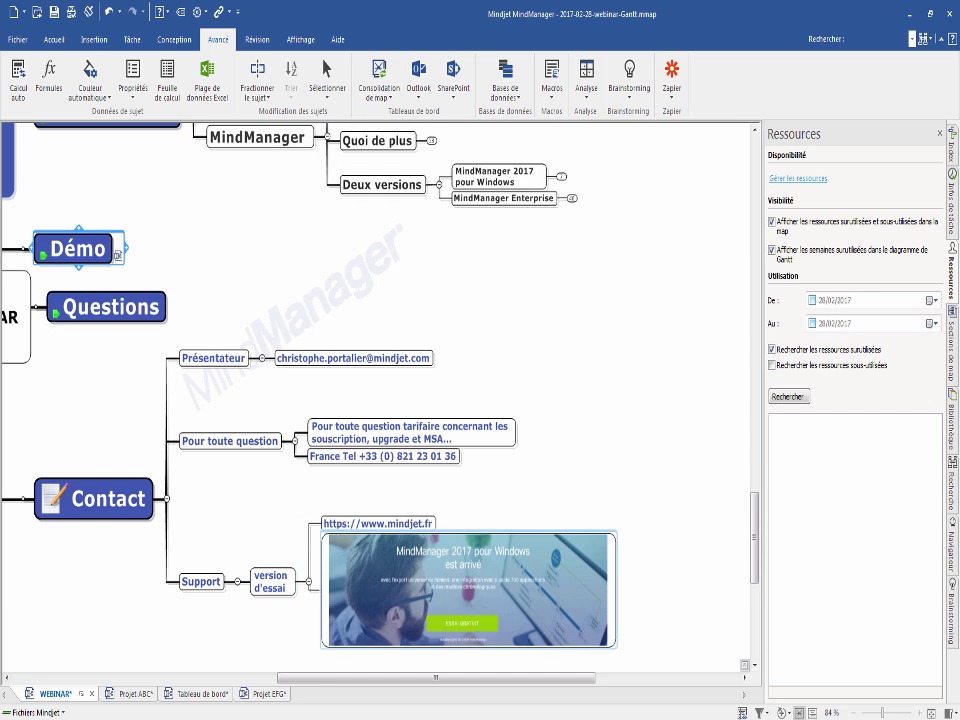
scroll(460, 590, "down", 2)
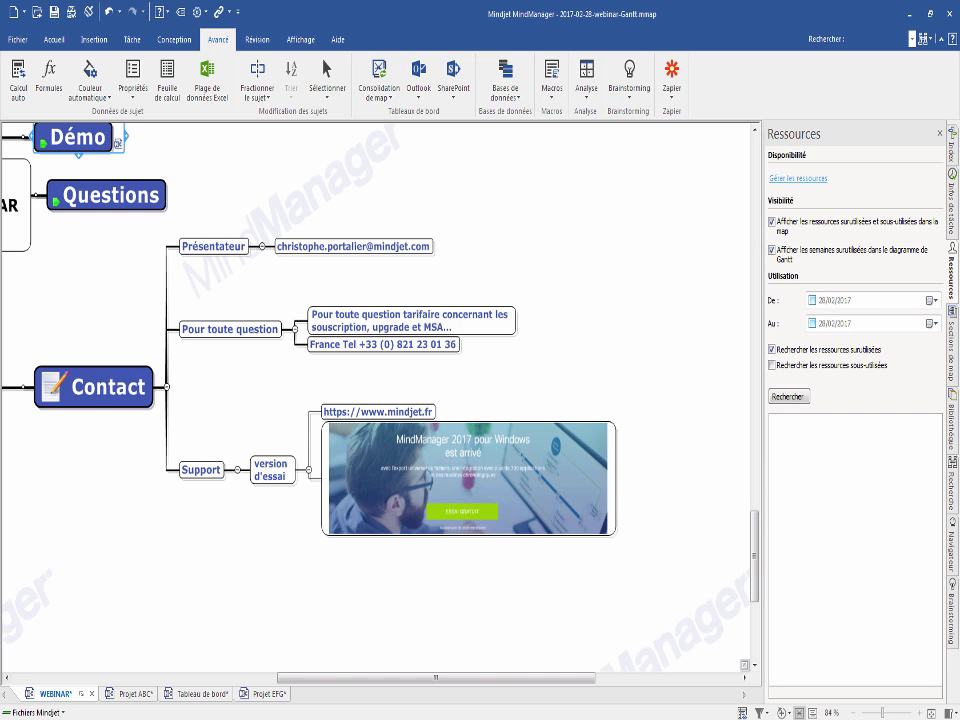
key("Escape")
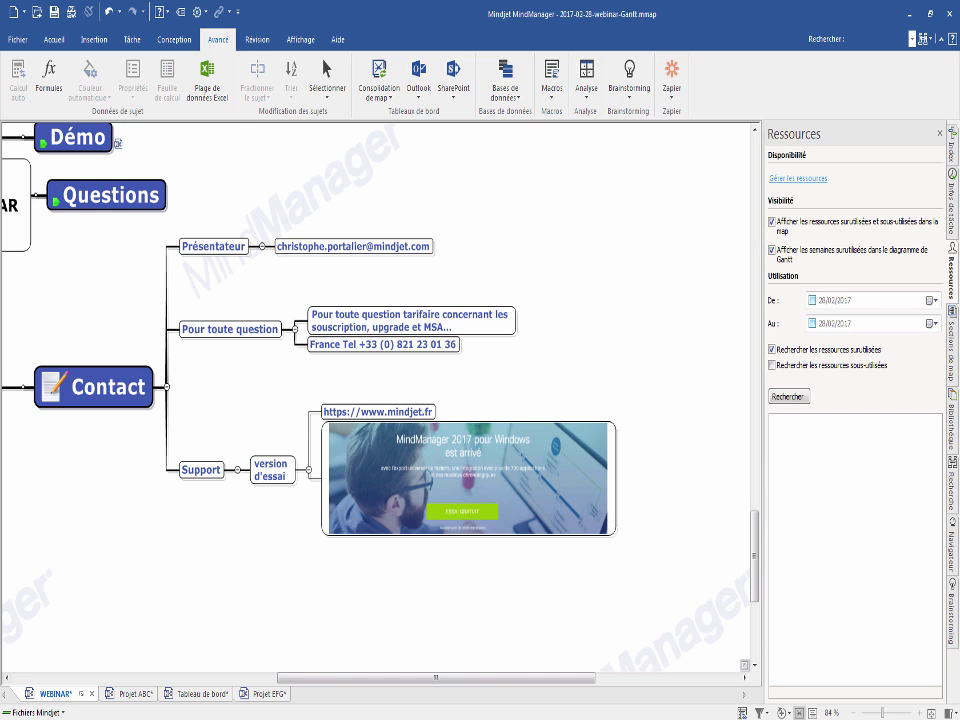
scroll(376, 396, "up", 3, "ctrl")
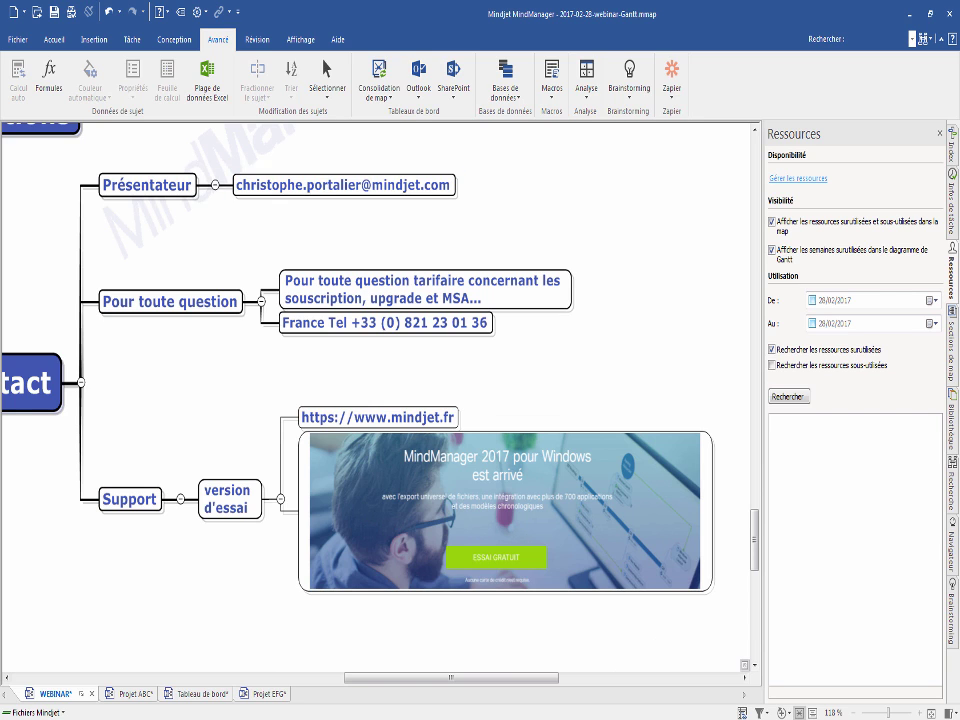